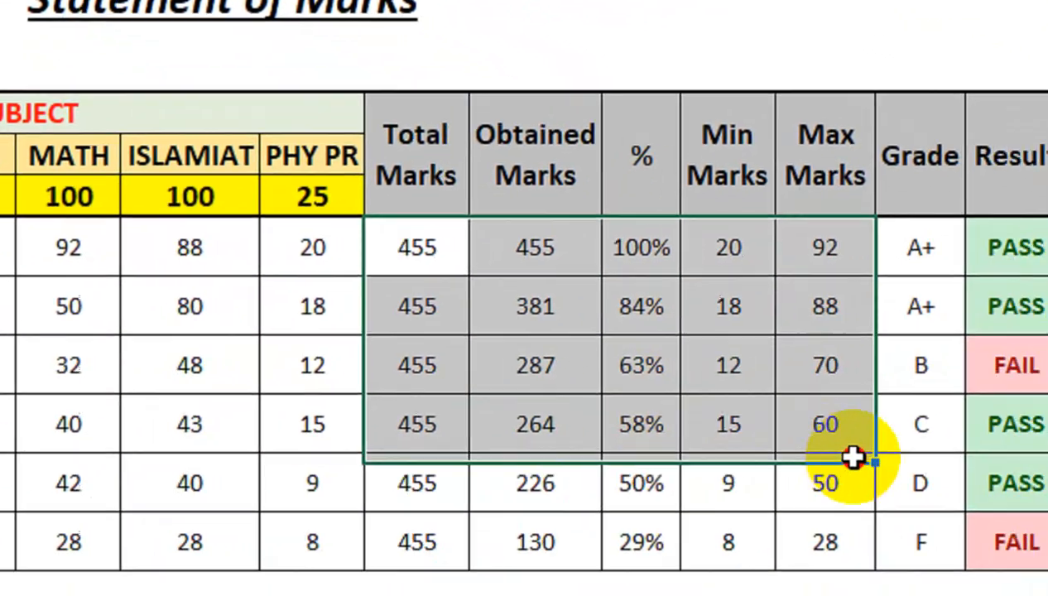
- Select the calculated cells I6:O11 and unprotect the sheet by entering the sheet password
{"action": "left_click_drag", "start_coordinate": [853, 458], "coordinate": [974, 538]}
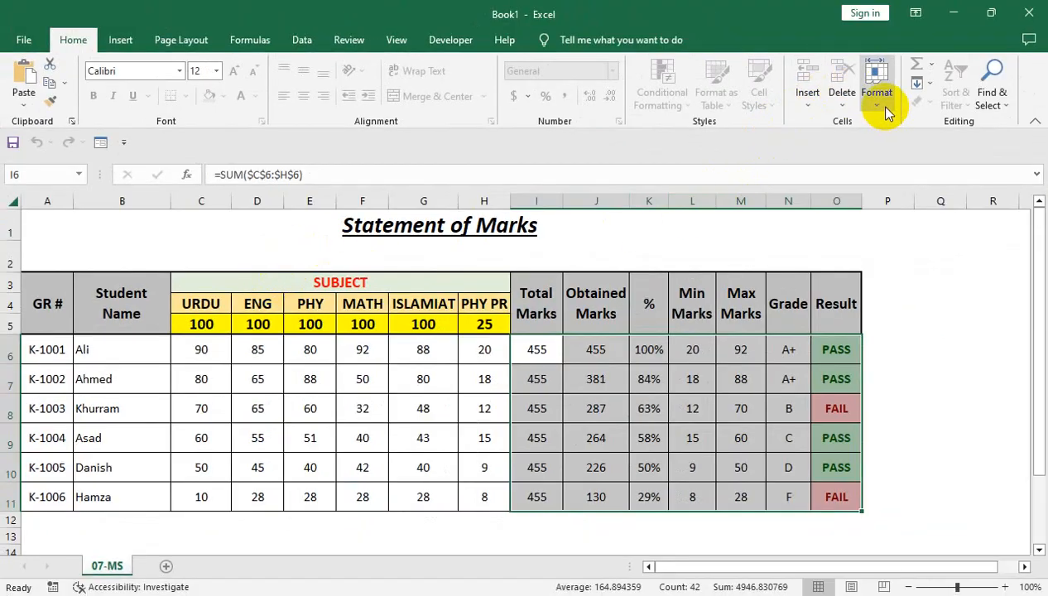
{"action": "left_click", "coordinate": [881, 104]}
{"action": "left_click", "coordinate": [878, 373]}
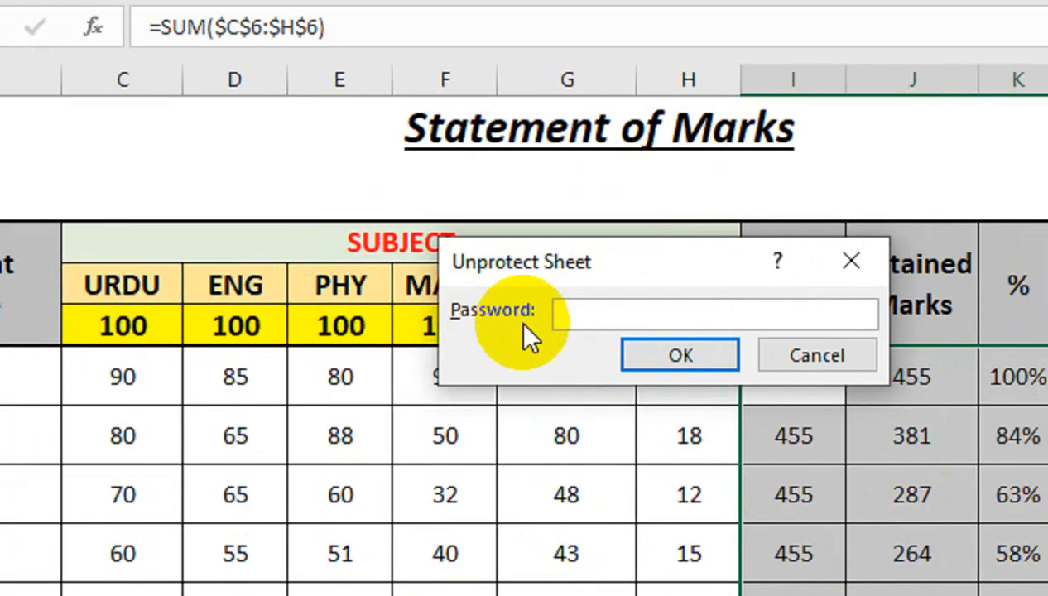
{"action": "type", "text": "1"}
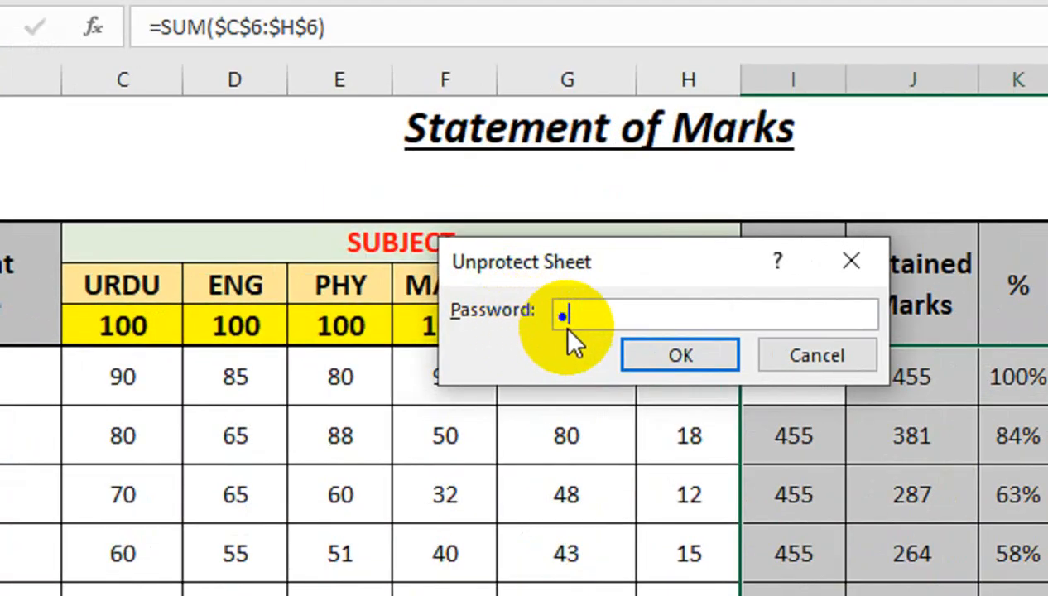
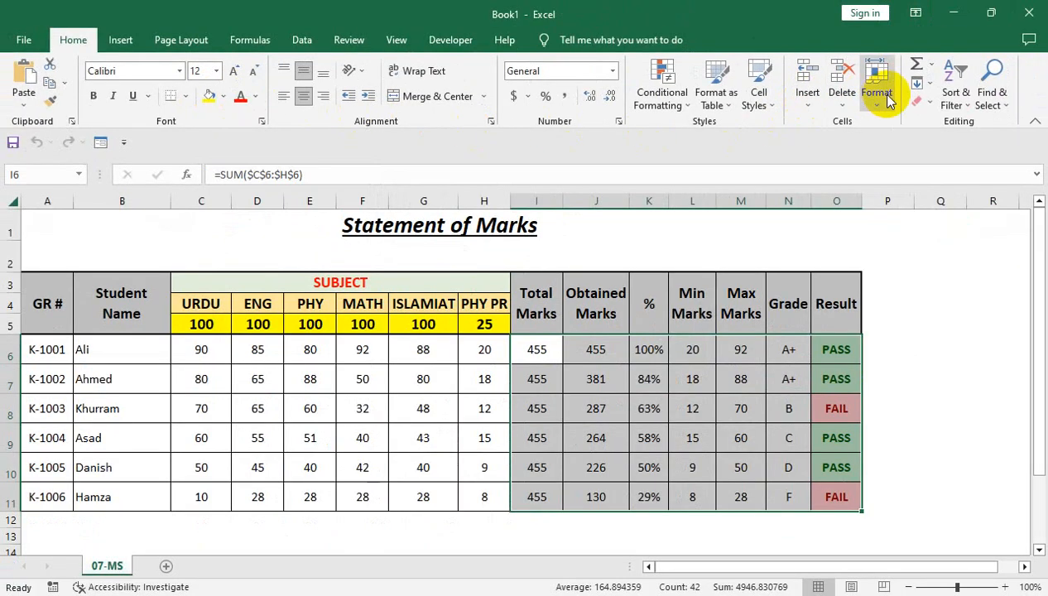
{"action": "left_click", "coordinate": [881, 98]}
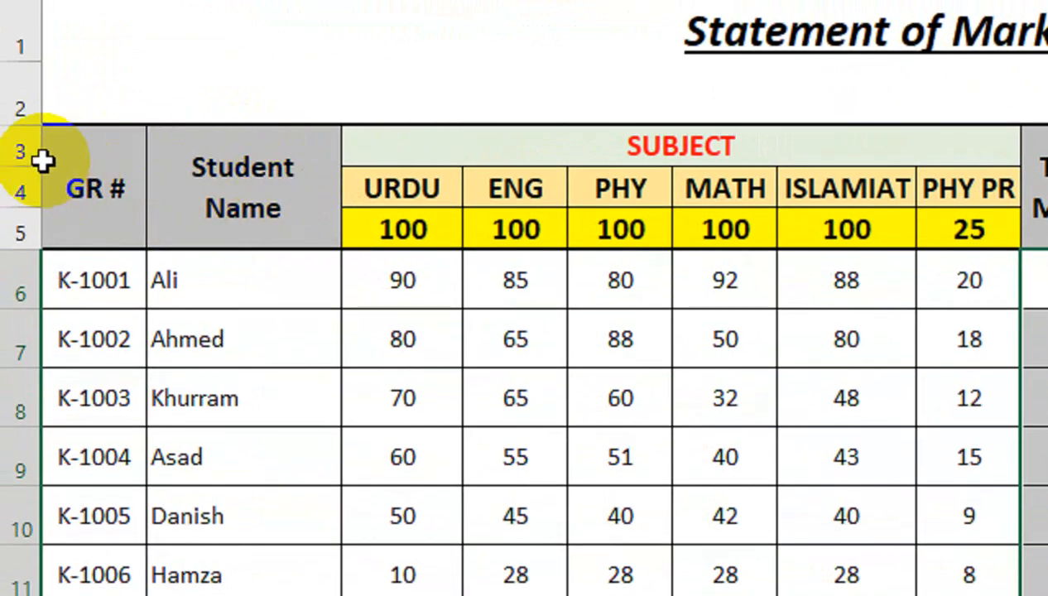
{"action": "left_click", "coordinate": [89, 159]}
{"action": "left_click_drag", "start_coordinate": [129, 172], "coordinate": [754, 375]}
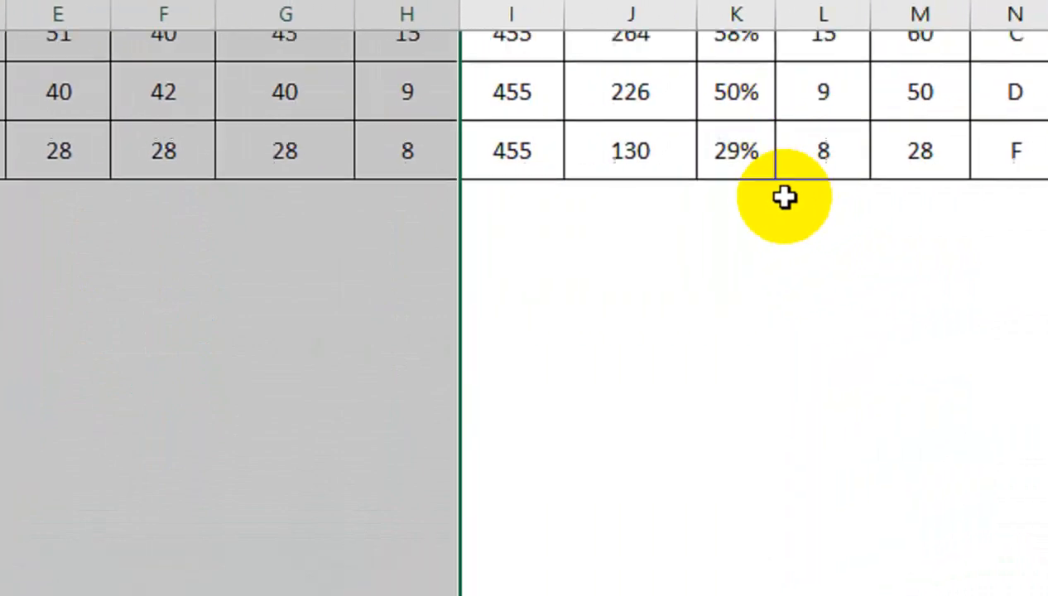
{"action": "scroll", "coordinate": [698, 205], "scroll_direction": "up", "scroll_amount": 2}
{"action": "left_click_drag", "start_coordinate": [510, 150], "coordinate": [1009, 500]}
{"action": "left_click_drag", "start_coordinate": [785, 449], "coordinate": [791, 462]}
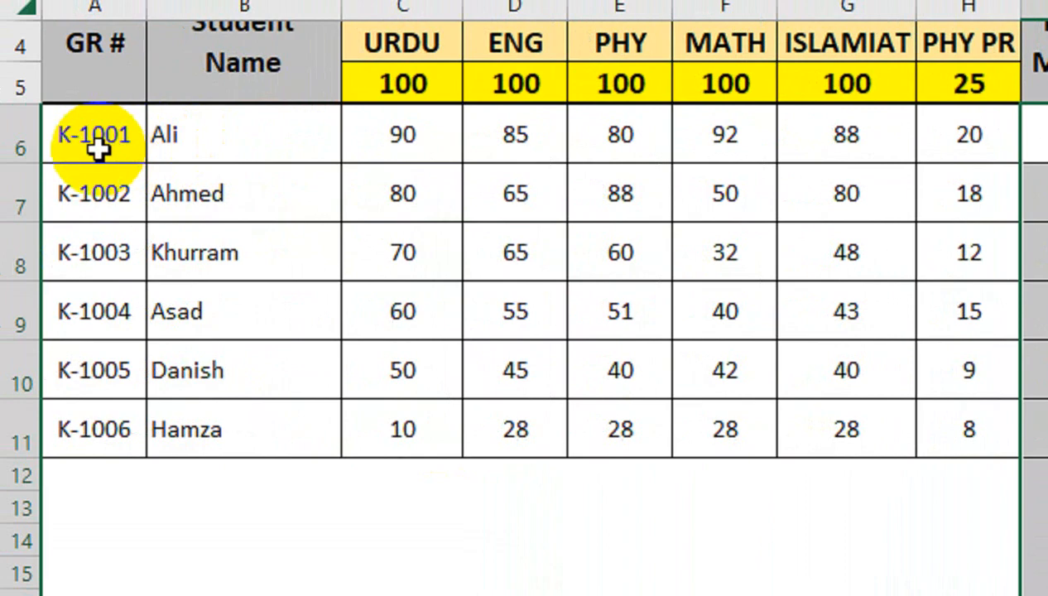
- Apply all borders to the student rows and the empty rows below them, from A6 through O28
{"action": "left_click_drag", "start_coordinate": [102, 145], "coordinate": [783, 486]}
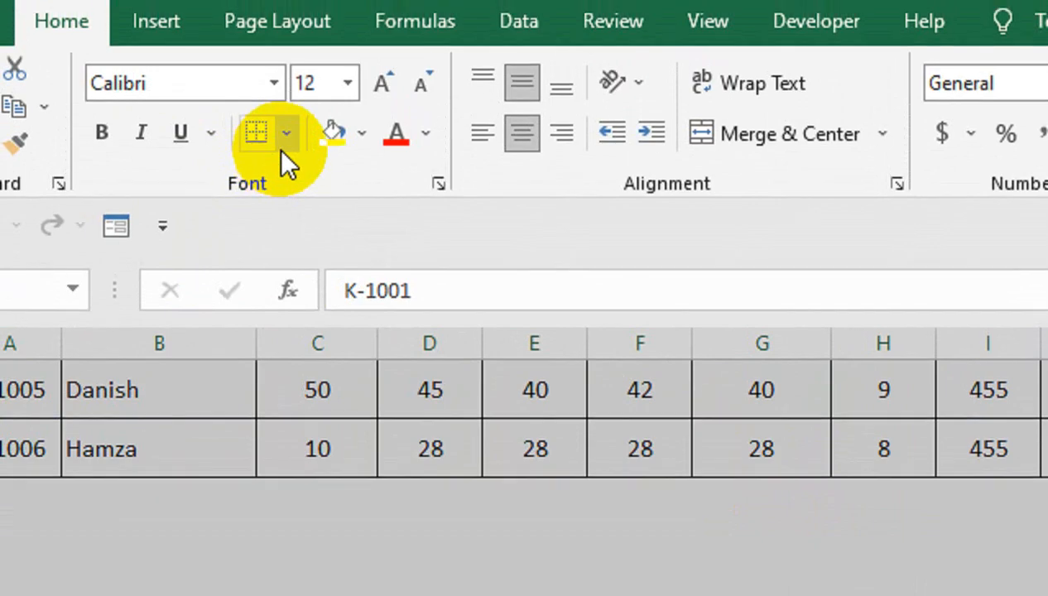
{"action": "left_click", "coordinate": [285, 133]}
{"action": "left_click", "coordinate": [304, 416]}
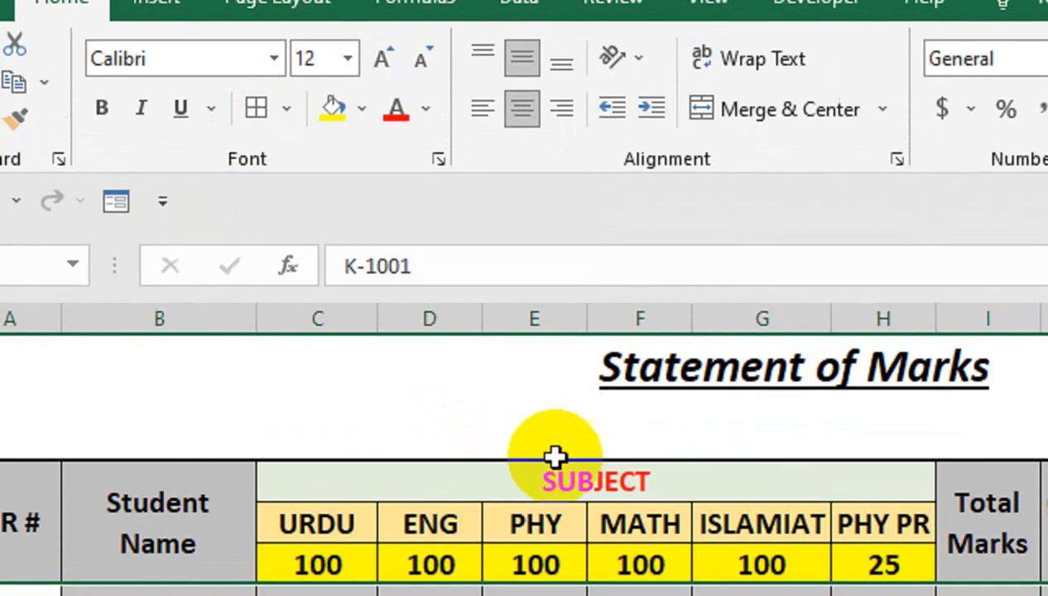
- Select the data-entry range A3:H28 and turn off Lock Cell for it
{"action": "scroll", "coordinate": [772, 114], "scroll_direction": "up", "scroll_amount": 1}
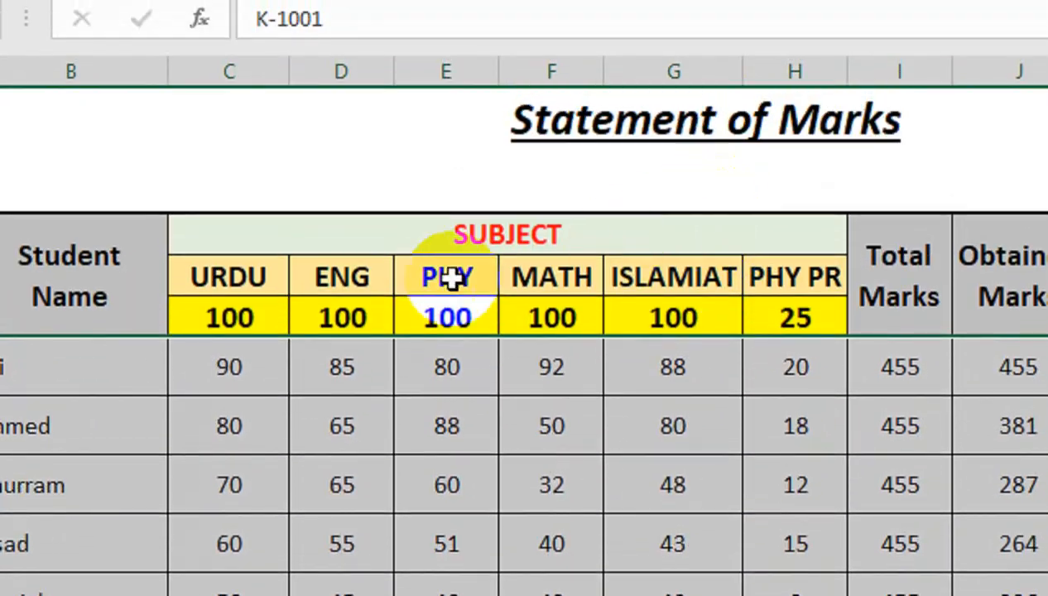
{"action": "left_click_drag", "start_coordinate": [115, 245], "coordinate": [433, 540]}
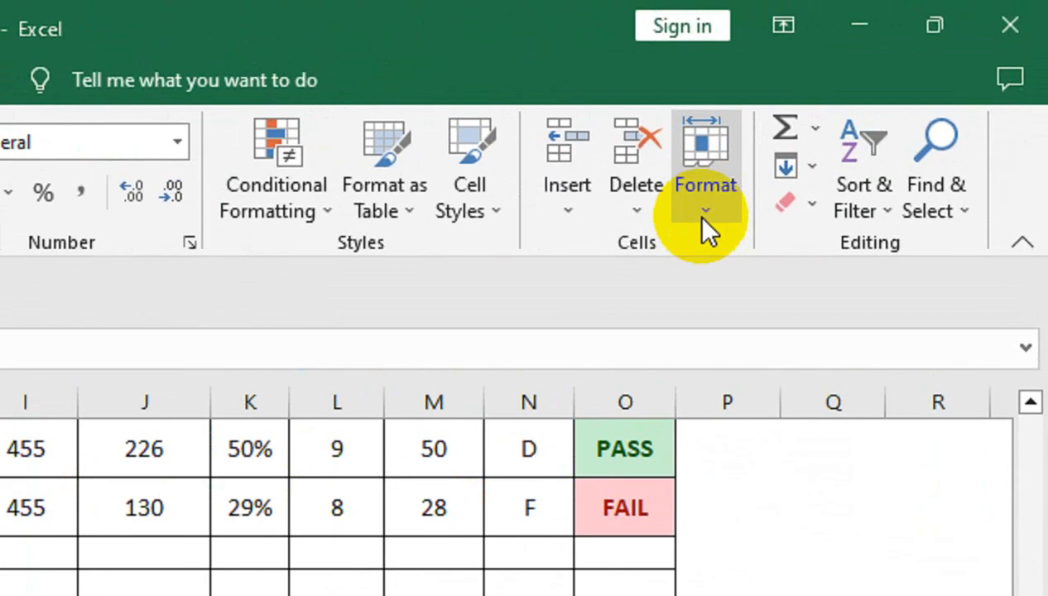
{"action": "left_click", "coordinate": [877, 87]}
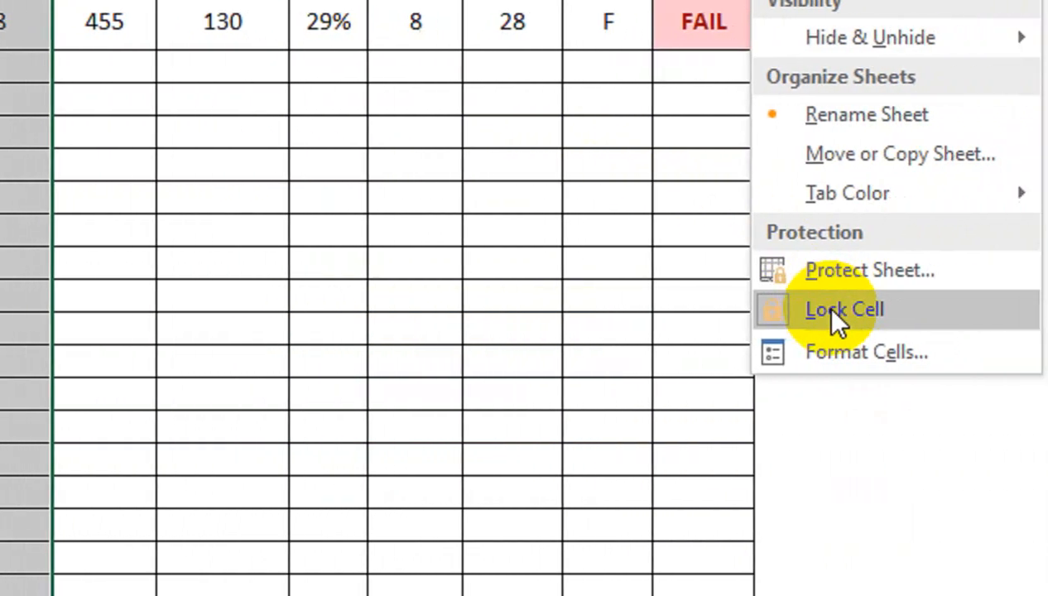
{"action": "left_click", "coordinate": [832, 310]}
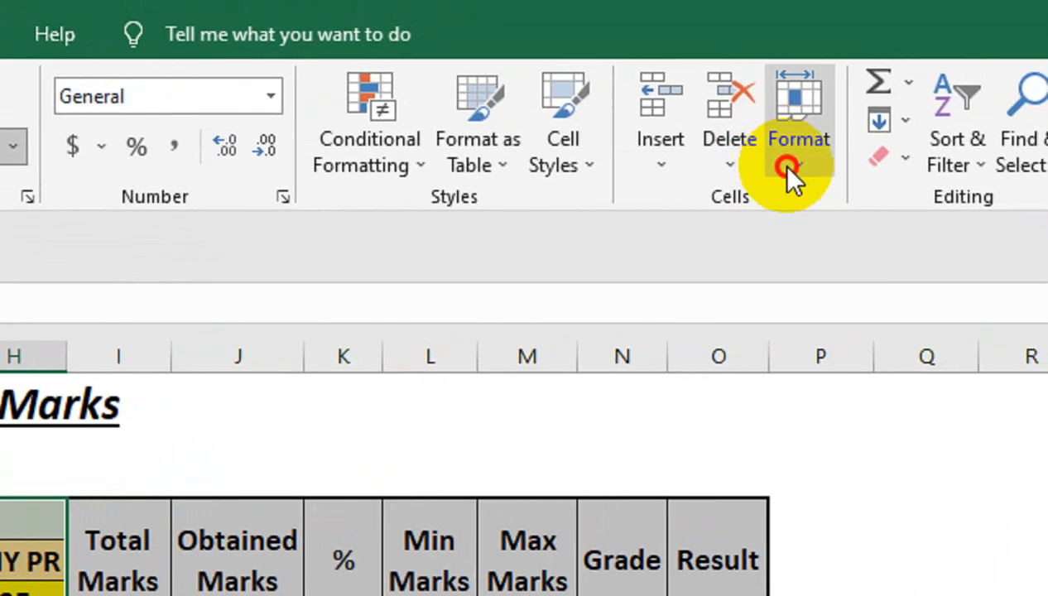
- Check the Lock Cell setting of the entry range A3:H28 and of cells outside it
{"action": "left_click", "coordinate": [783, 165]}
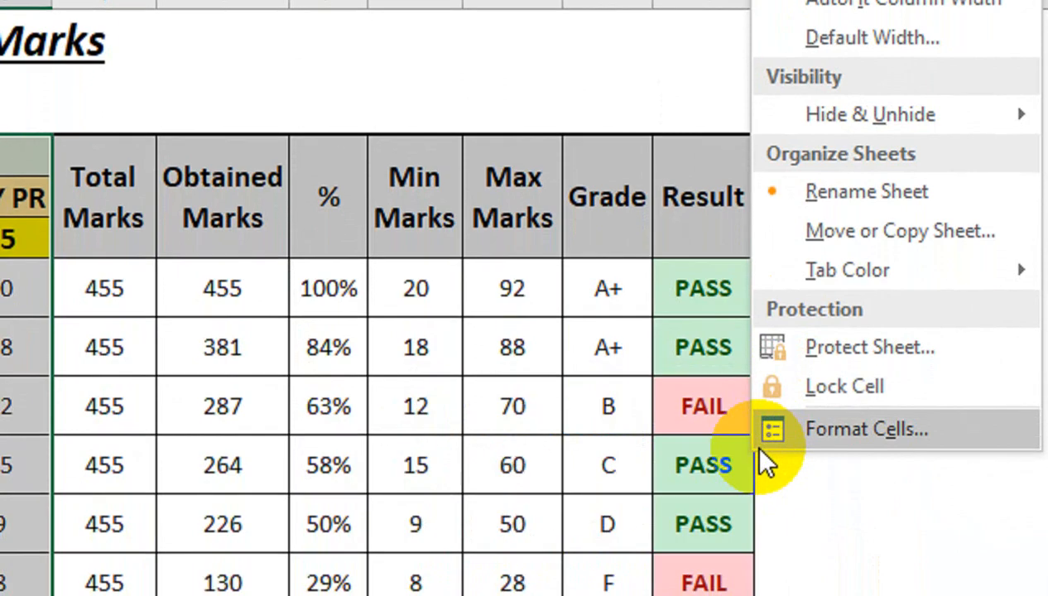
{"action": "left_click", "coordinate": [365, 356]}
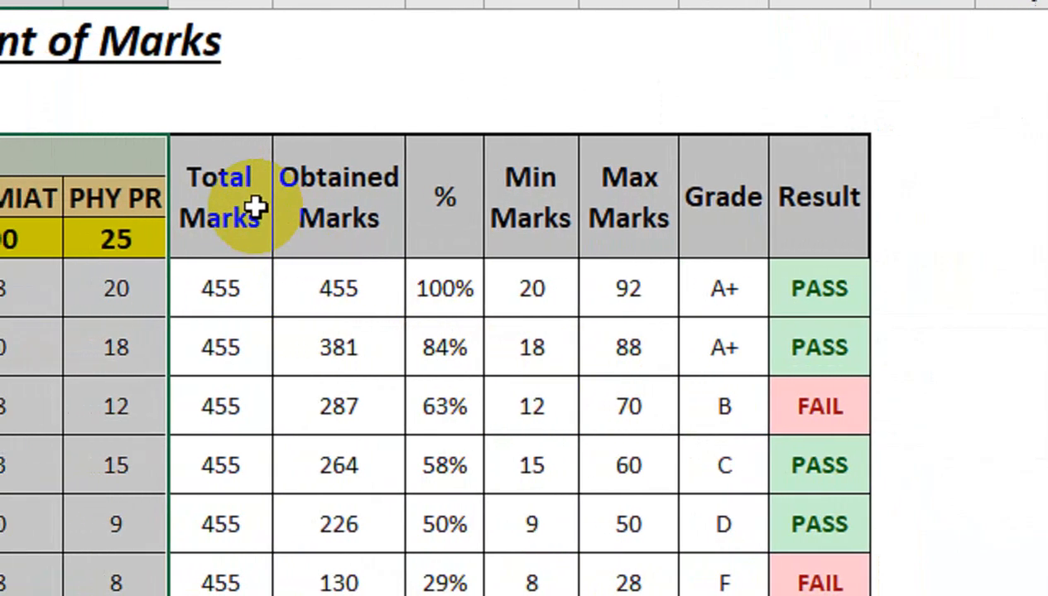
{"action": "left_click_drag", "start_coordinate": [120, 203], "coordinate": [489, 465]}
{"action": "left_click_drag", "start_coordinate": [610, 457], "coordinate": [683, 486]}
{"action": "left_click", "coordinate": [865, 33]}
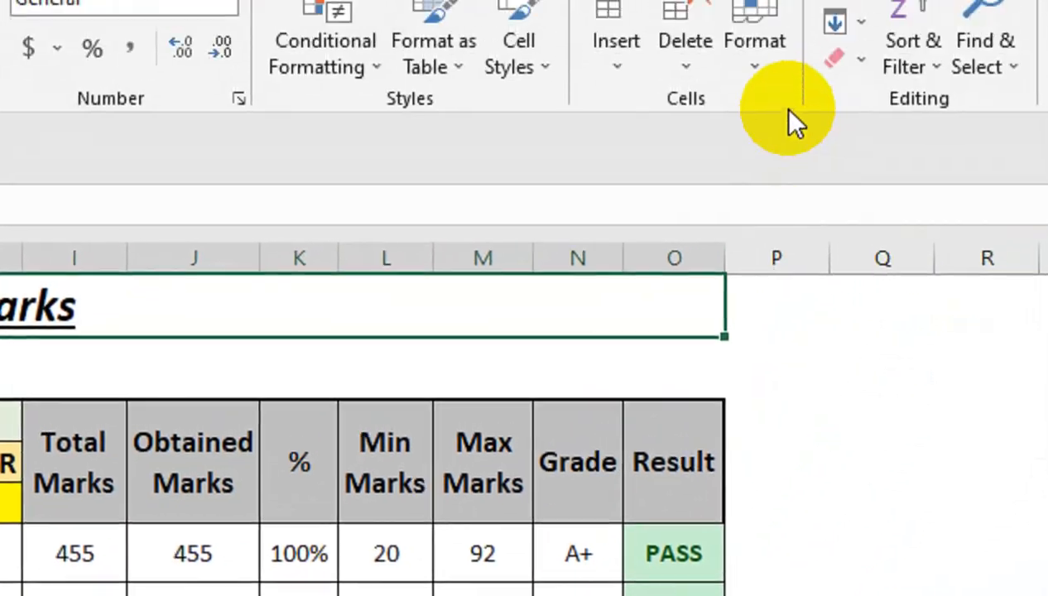
{"action": "left_click", "coordinate": [787, 344]}
{"action": "left_click", "coordinate": [719, 74]}
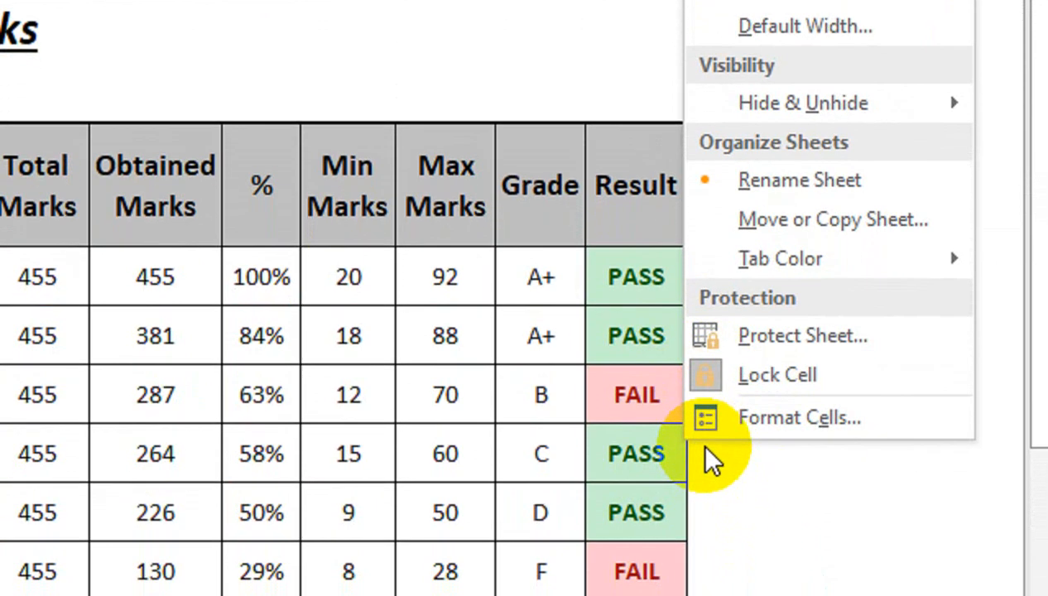
{"action": "left_click", "coordinate": [503, 348]}
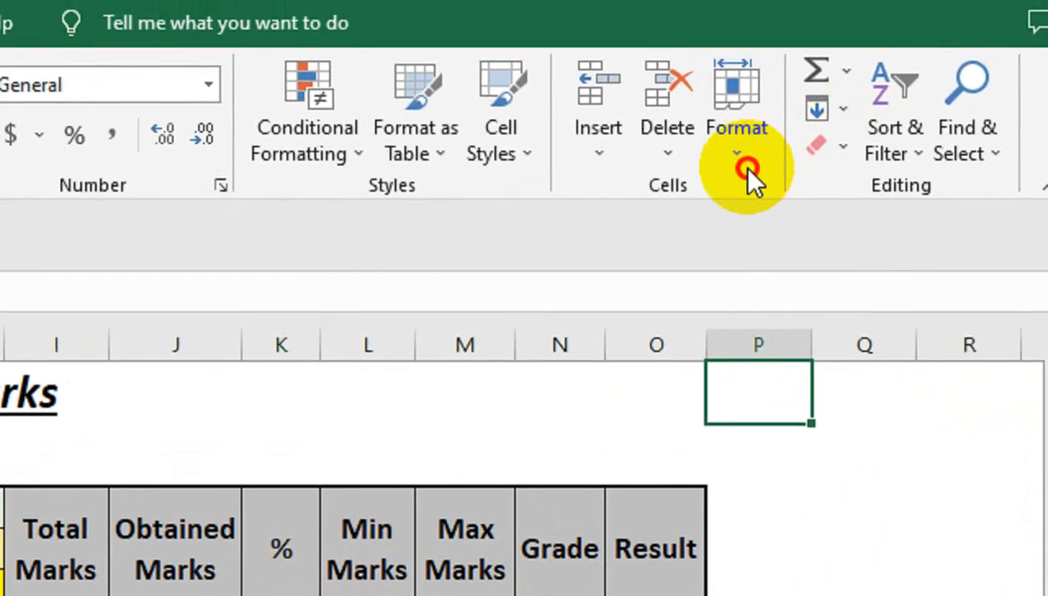
- Protect the sheet with a password, allowing selection of locked and unlocked cells, and reenter the sheet password to confirm
{"action": "left_click", "coordinate": [787, 124]}
{"action": "left_click", "coordinate": [704, 485]}
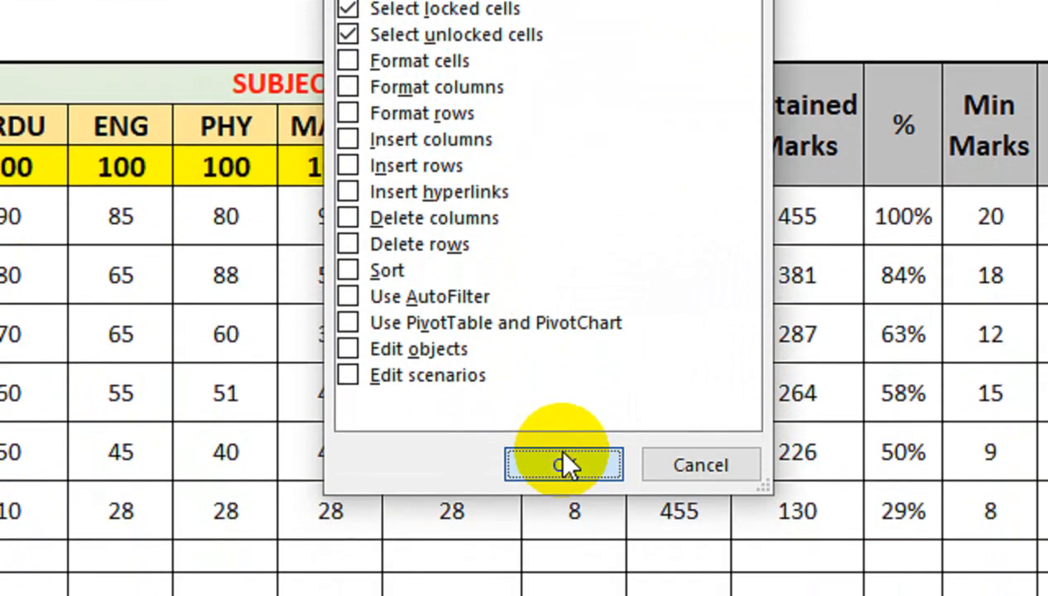
{"action": "left_click", "coordinate": [560, 462]}
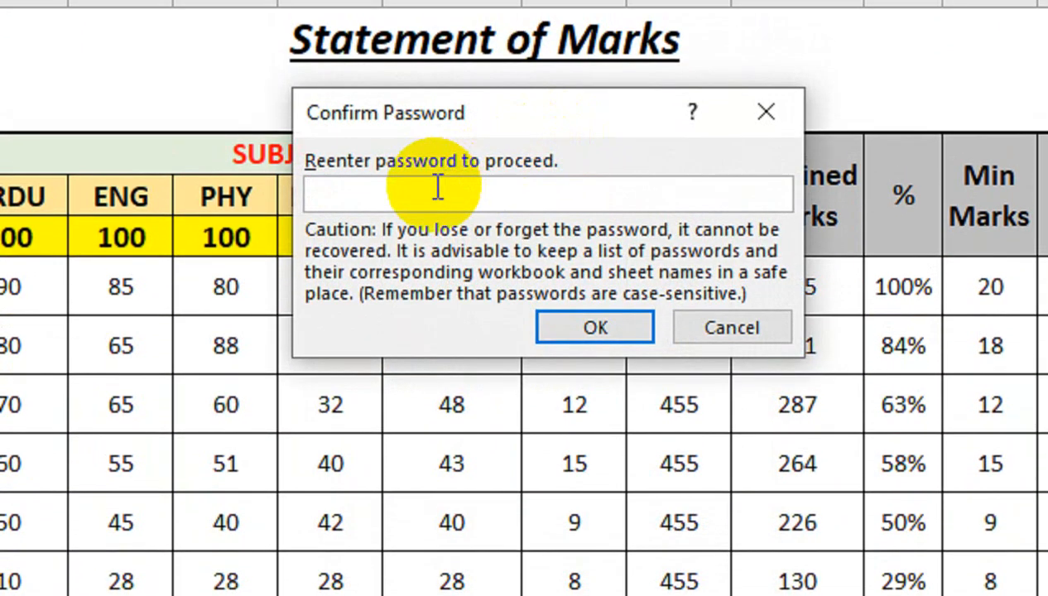
{"action": "left_click", "coordinate": [565, 315]}
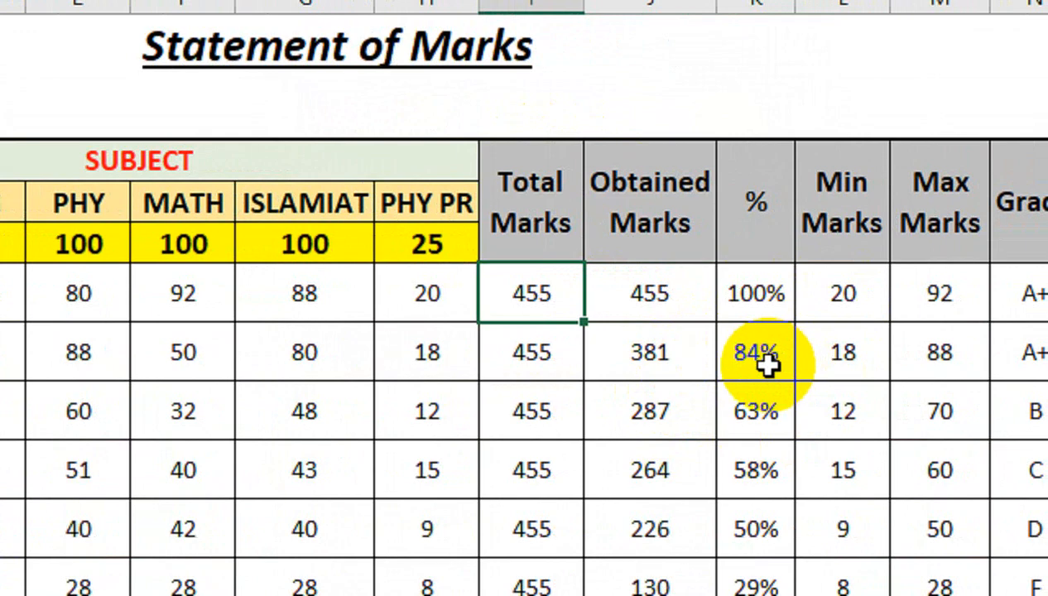
- Test the protection by trying to edit the first student's Total Marks and Obtained Marks cells, and dismiss the warnings
{"action": "double_click", "coordinate": [767, 364]}
{"action": "left_click", "coordinate": [553, 291]}
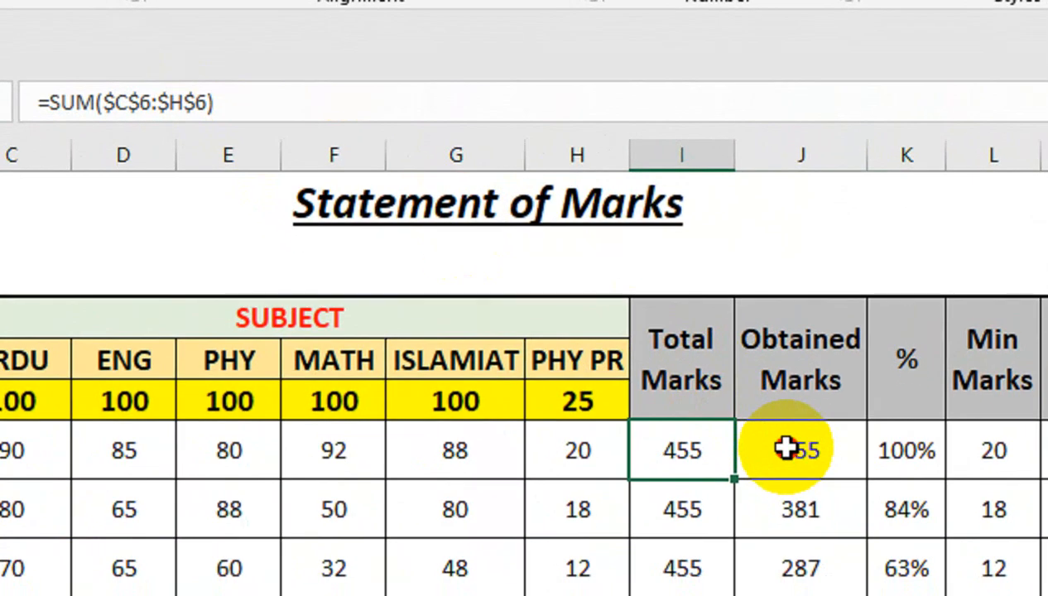
{"action": "left_click", "coordinate": [785, 448]}
{"action": "double_click", "coordinate": [791, 472]}
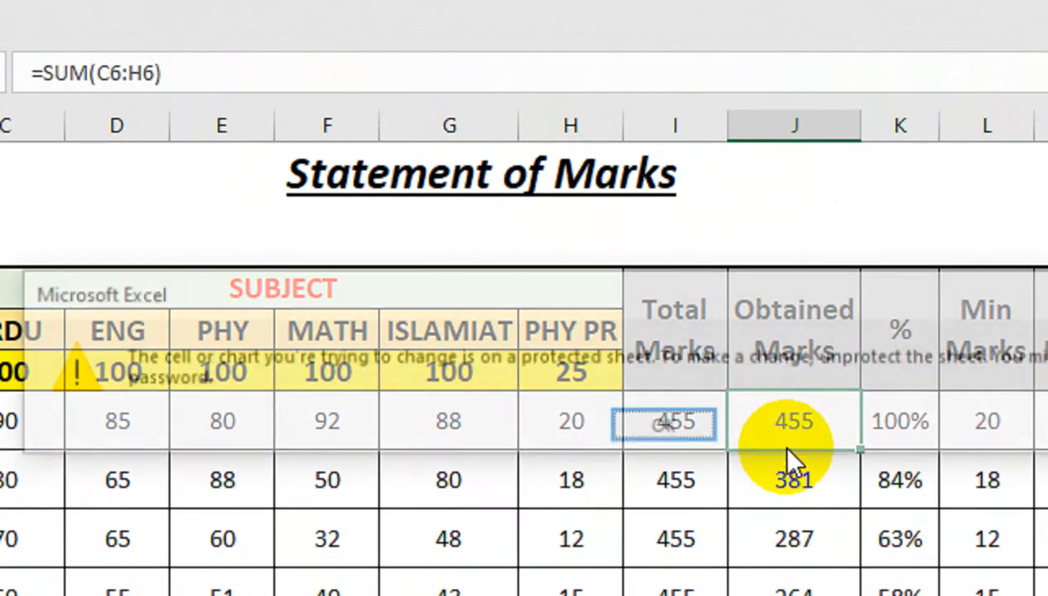
{"action": "left_click", "coordinate": [711, 433]}
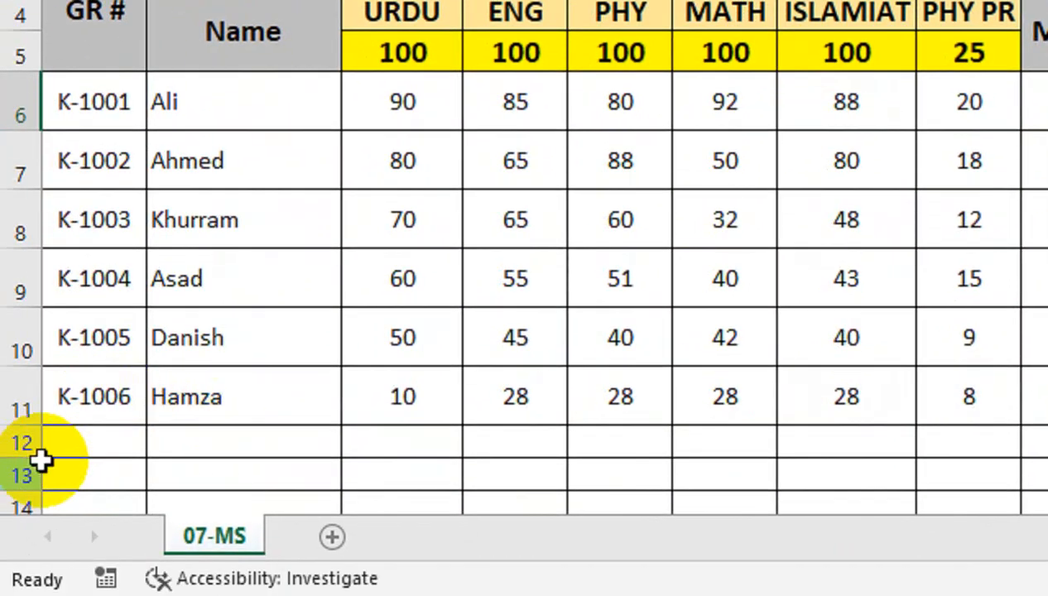
- Fill row 12 with GR # K-1007, the student's name, and the marks 95, 100, 95, 86, 95 and 22
{"action": "left_click", "coordinate": [70, 439]}
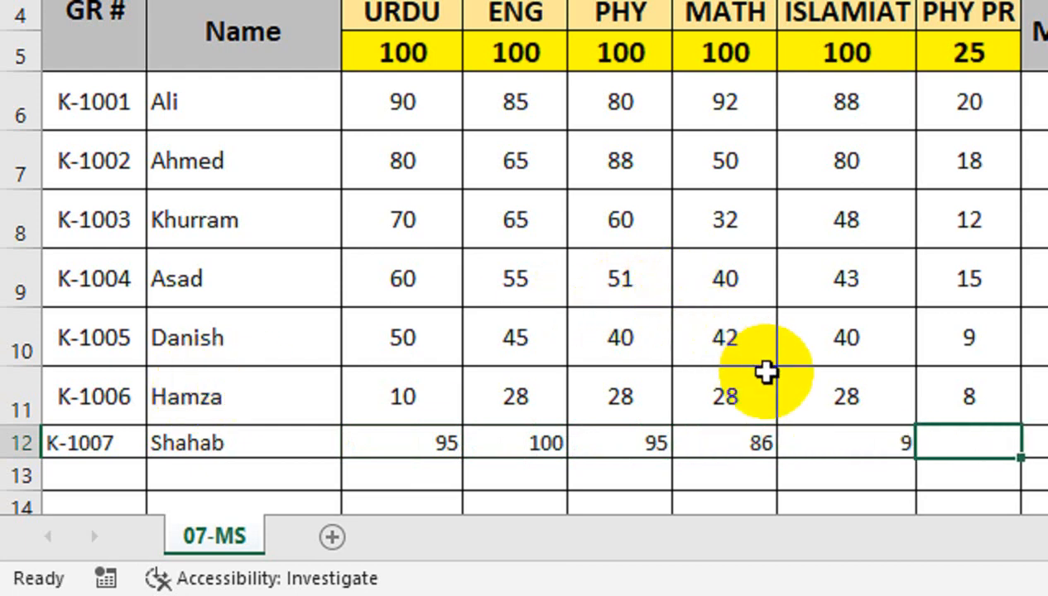
{"action": "left_click", "coordinate": [787, 439]}
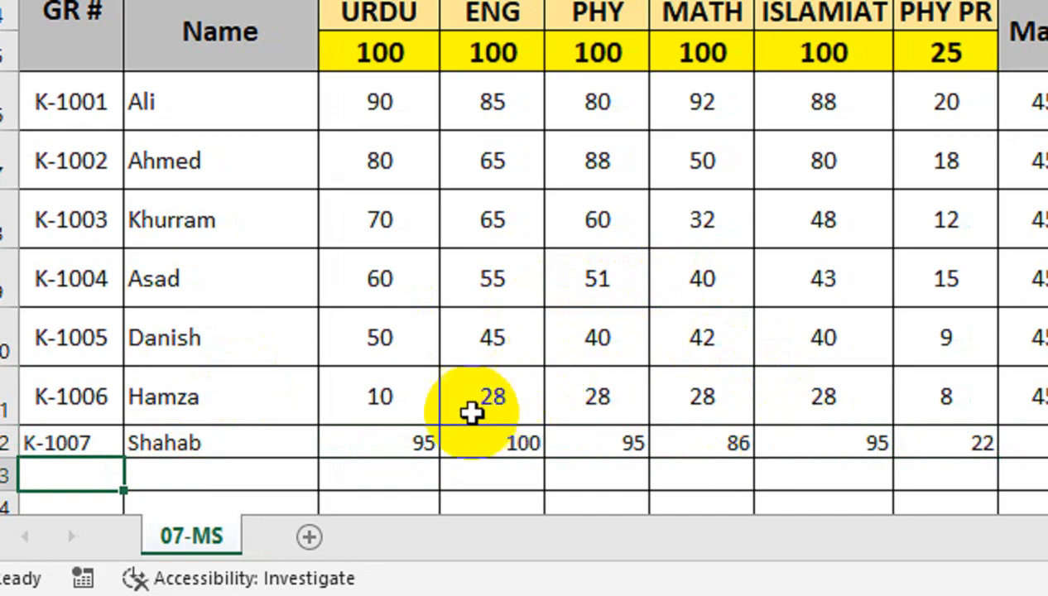
{"action": "left_click_drag", "start_coordinate": [341, 452], "coordinate": [954, 447]}
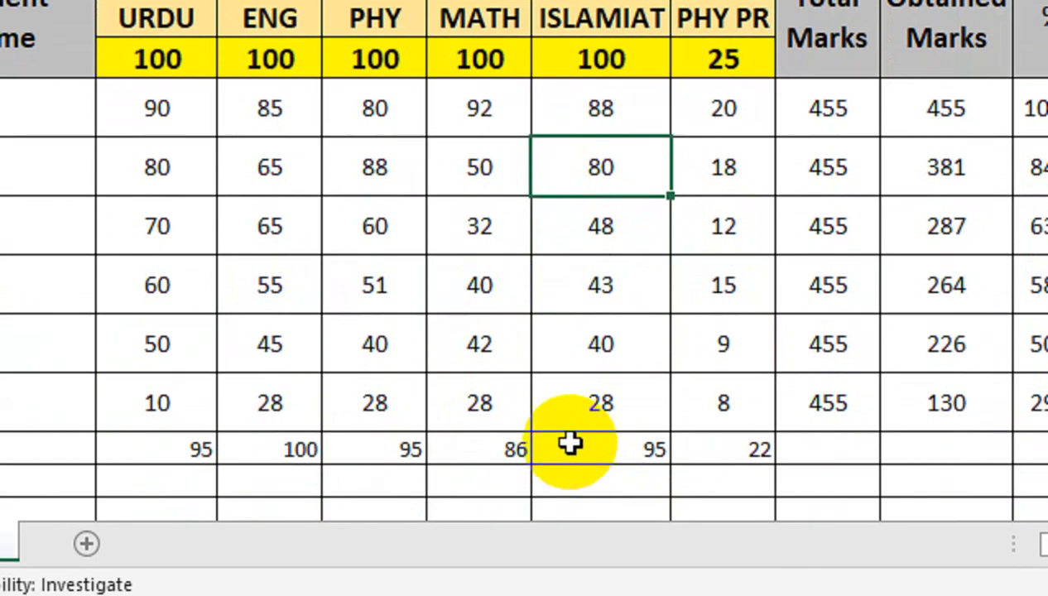
- Try to fill the Total Marks formula from I11 down into I12 and dismiss the warning
{"action": "left_click", "coordinate": [574, 443]}
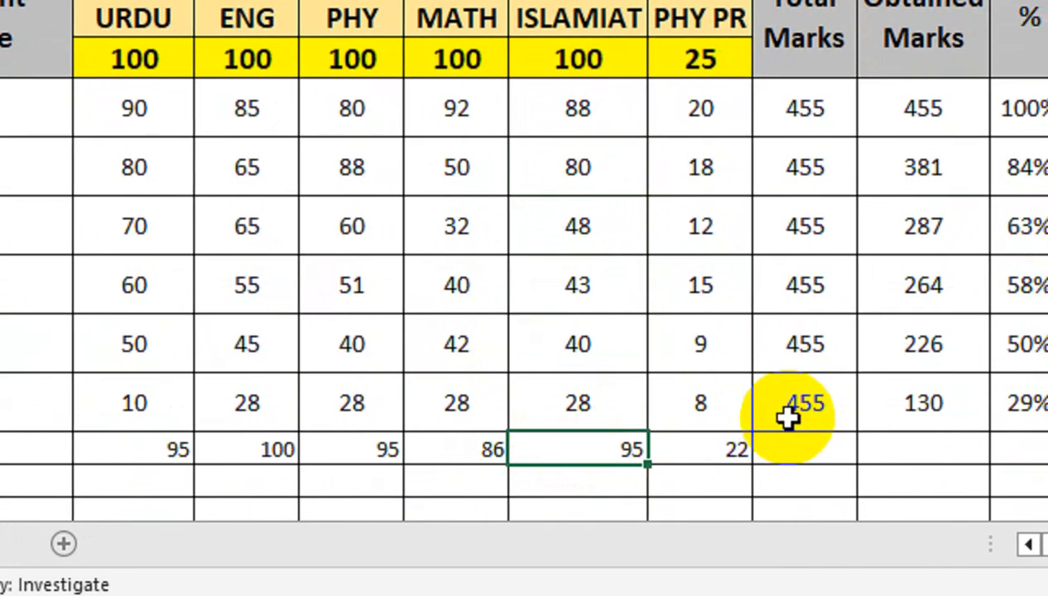
{"action": "left_click", "coordinate": [841, 404]}
{"action": "left_click_drag", "start_coordinate": [819, 432], "coordinate": [815, 462]}
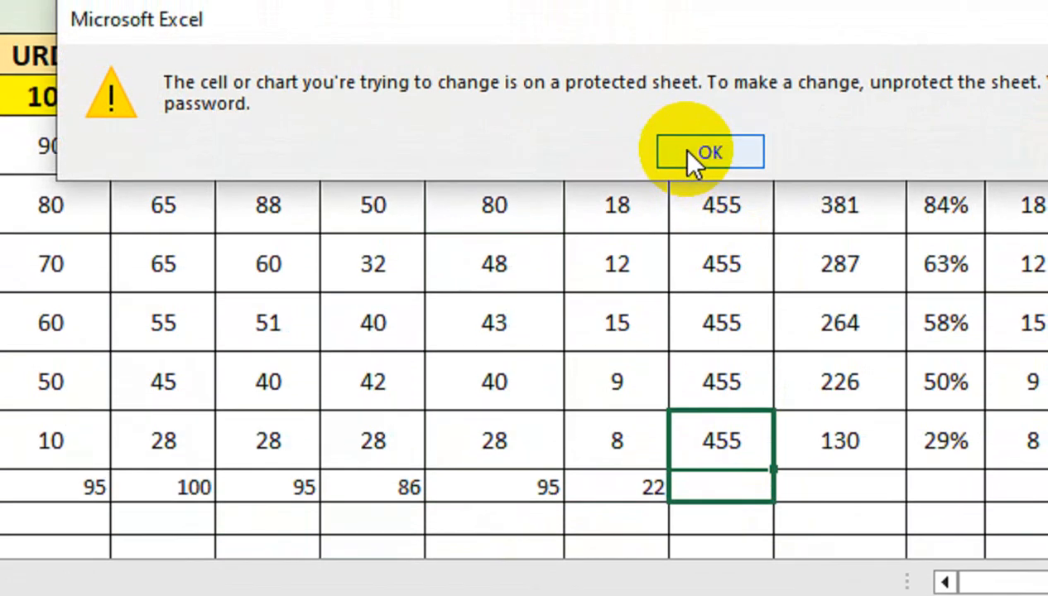
{"action": "left_click", "coordinate": [693, 156]}
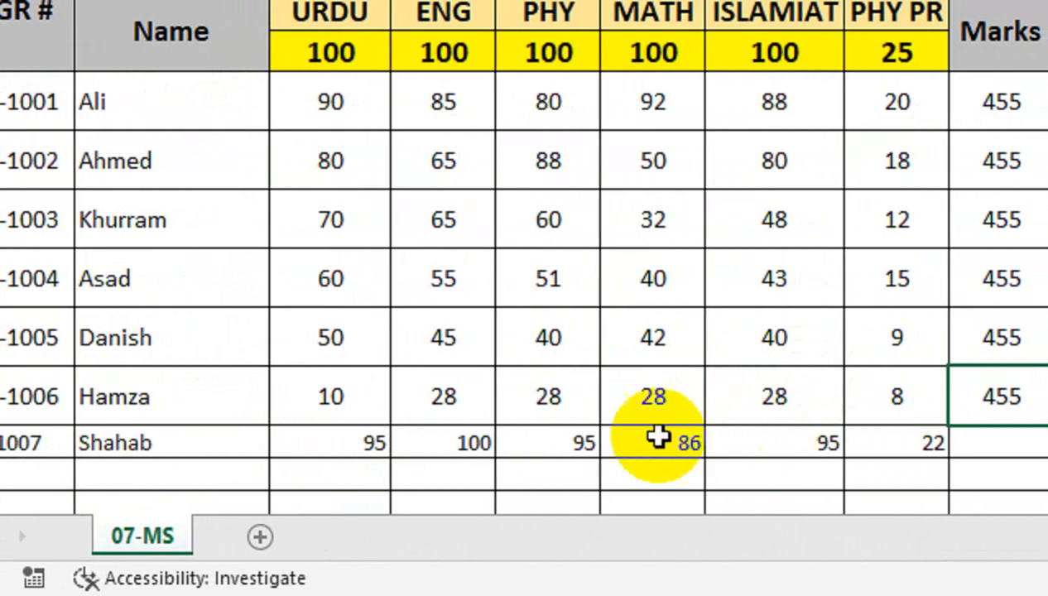
- Extend the GR # series from A12 into A13 to produce K-1008
{"action": "left_click", "coordinate": [127, 480]}
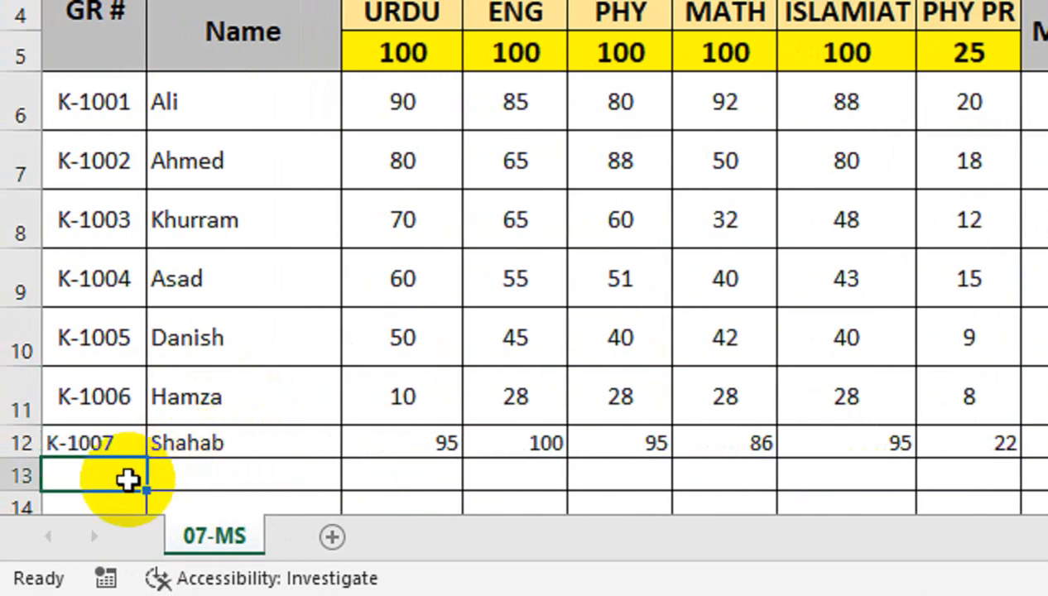
{"action": "left_click", "coordinate": [82, 443]}
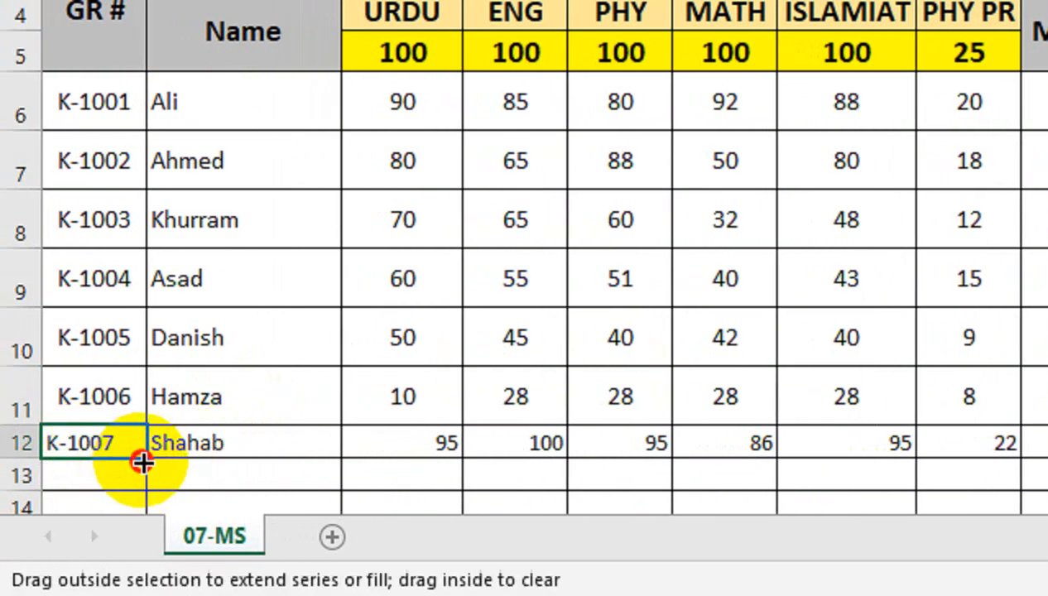
{"action": "left_click_drag", "start_coordinate": [142, 464], "coordinate": [165, 488]}
- Enter the student's name for K-1008 and the marks 80, 95, 40, 65, 45 and 87 across row 13
{"action": "left_click", "coordinate": [192, 477]}
{"action": "left_click", "coordinate": [243, 468]}
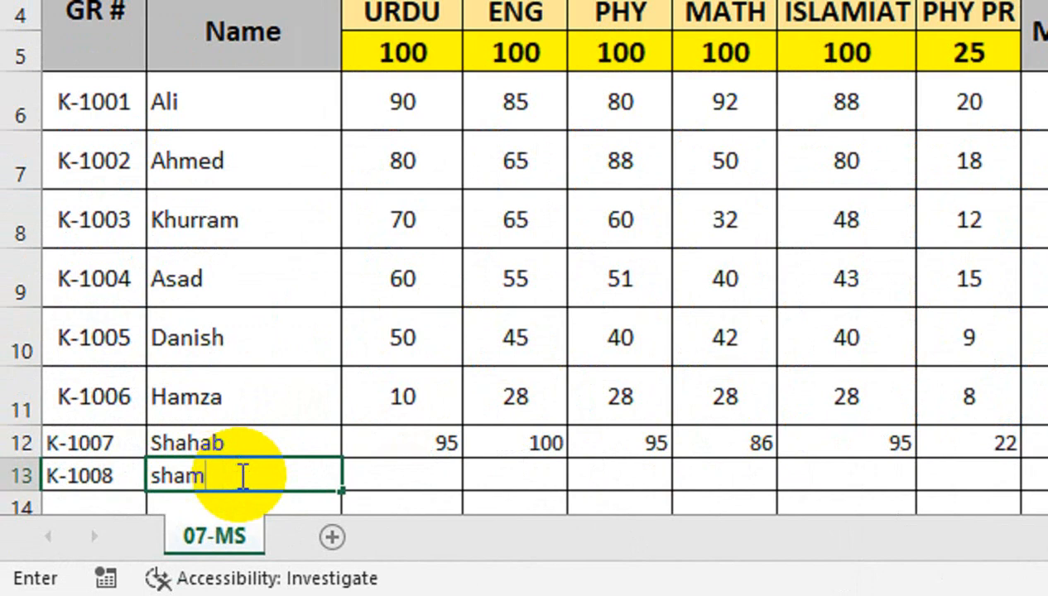
{"action": "key", "text": "Tab"}
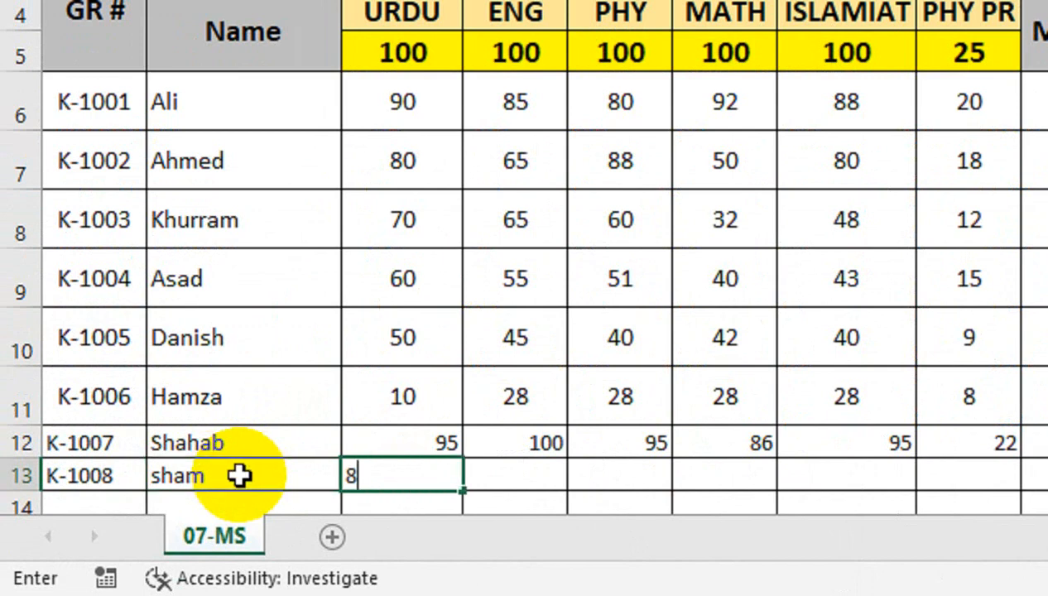
{"action": "type", "text": "65"}
{"action": "key", "text": "Tab"}
{"action": "type", "text": "8"}
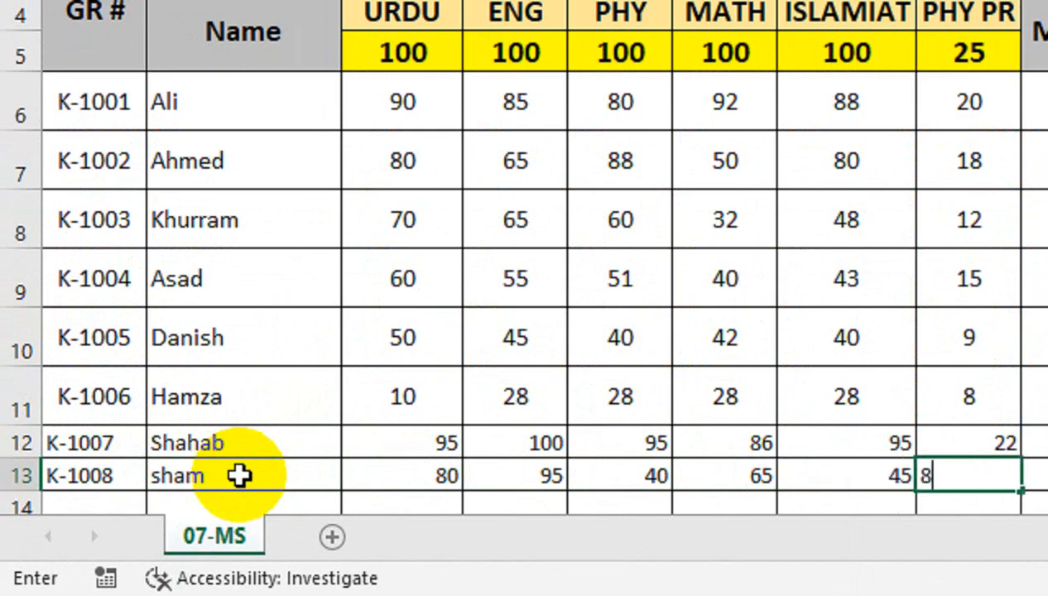
{"action": "type", "text": "7"}
{"action": "key", "text": "Return"}
- Set the PHY PR mark of K-1008 in row 13 to 20
{"action": "scroll", "coordinate": [627, 487], "scroll_direction": "right", "scroll_amount": 3}
{"action": "left_click", "coordinate": [785, 417]}
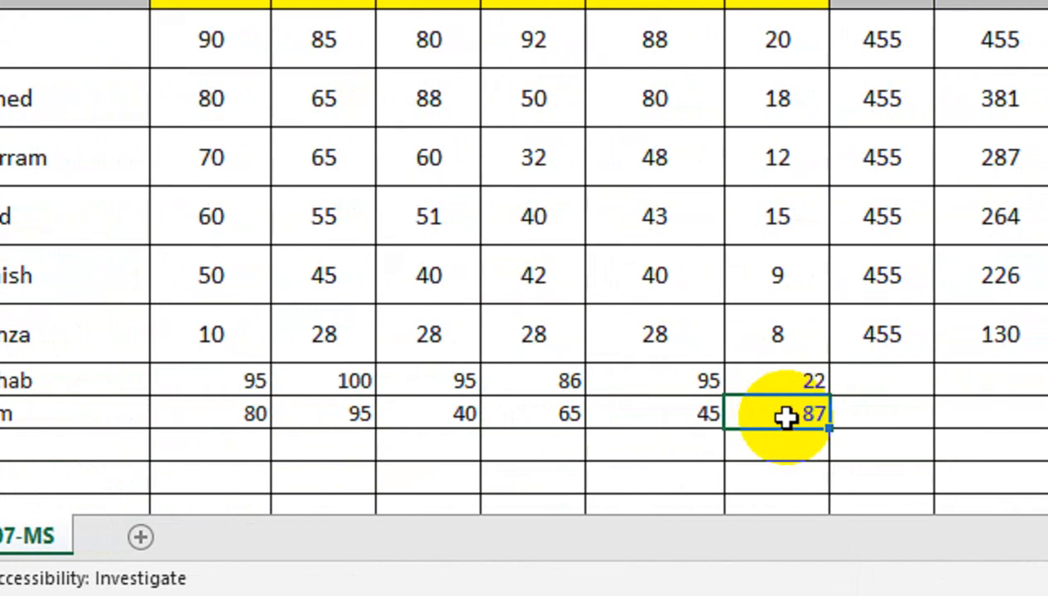
{"action": "scroll", "coordinate": [785, 416], "scroll_direction": "right", "scroll_amount": 1}
- Try to edit the empty Total Marks and Obtained Marks cells in the K-1007 row
{"action": "left_click", "coordinate": [803, 406]}
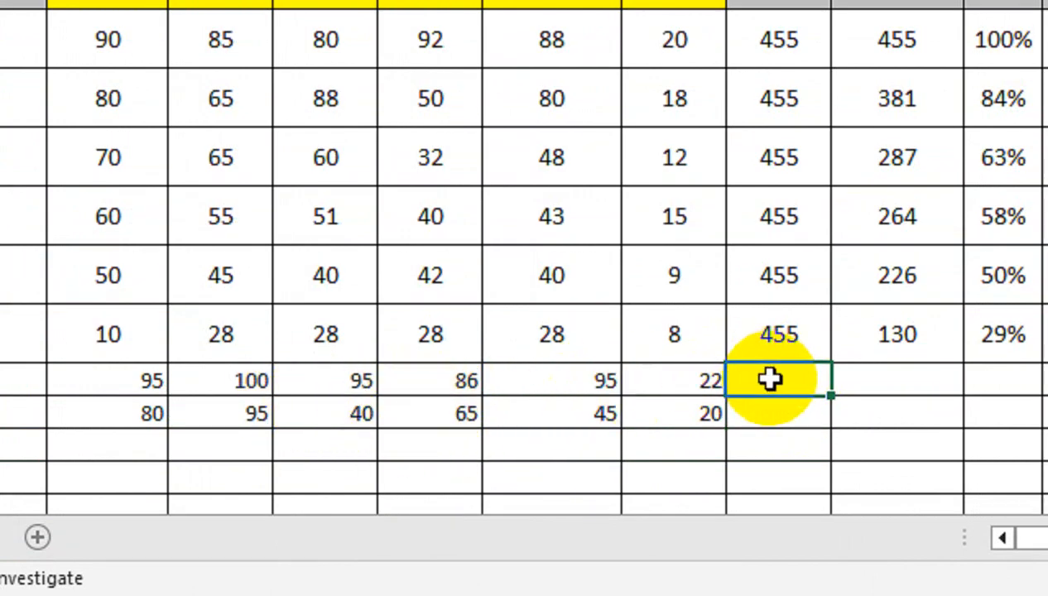
{"action": "scroll", "coordinate": [769, 379], "scroll_direction": "right", "scroll_amount": 1}
{"action": "left_click", "coordinate": [783, 328]}
{"action": "scroll", "coordinate": [784, 331], "scroll_direction": "right", "scroll_amount": 1}
{"action": "left_click", "coordinate": [787, 385]}
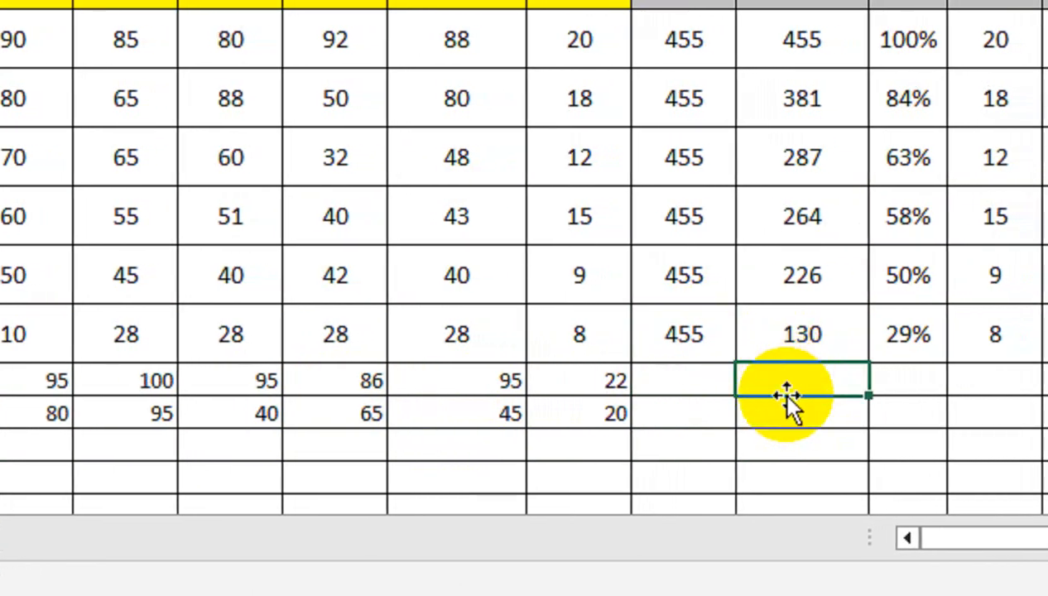
{"action": "double_click", "coordinate": [785, 402]}
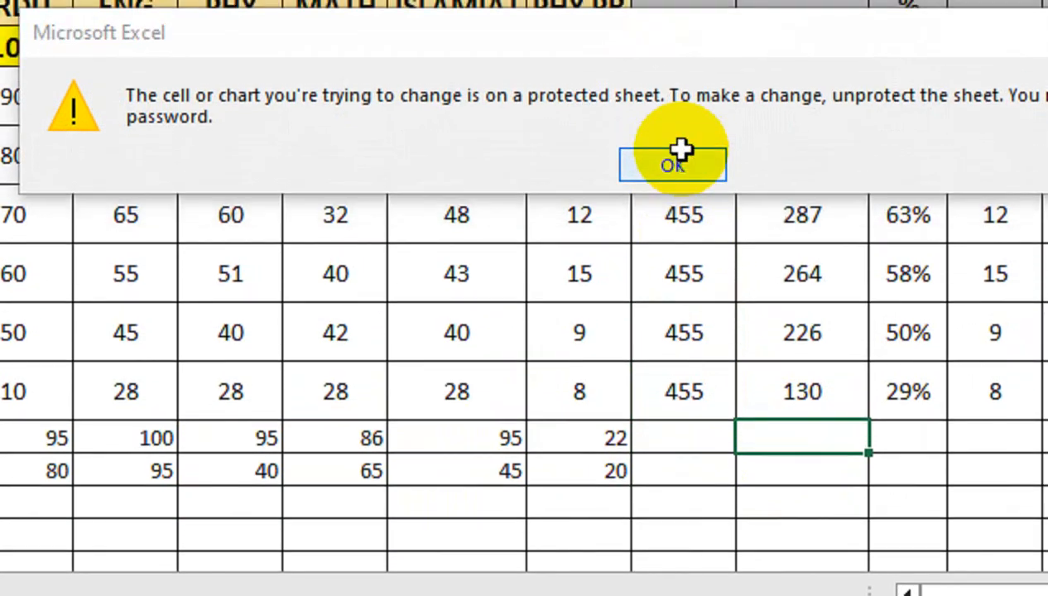
- Dismiss the protection alert and unprotect the marks sheet by entering the sheet password
{"action": "left_click", "coordinate": [680, 150]}
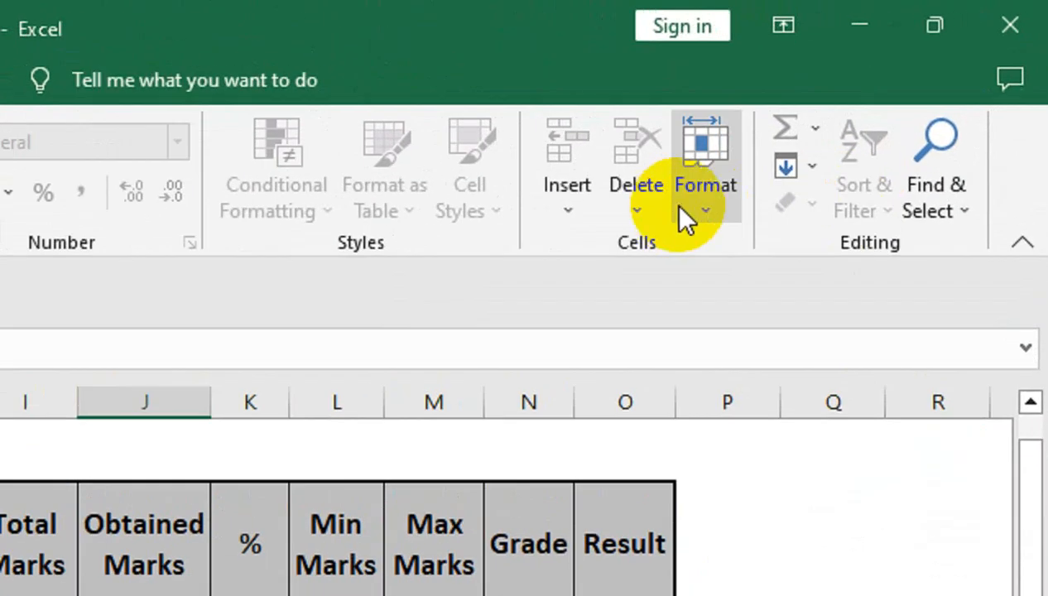
{"action": "left_click", "coordinate": [867, 108]}
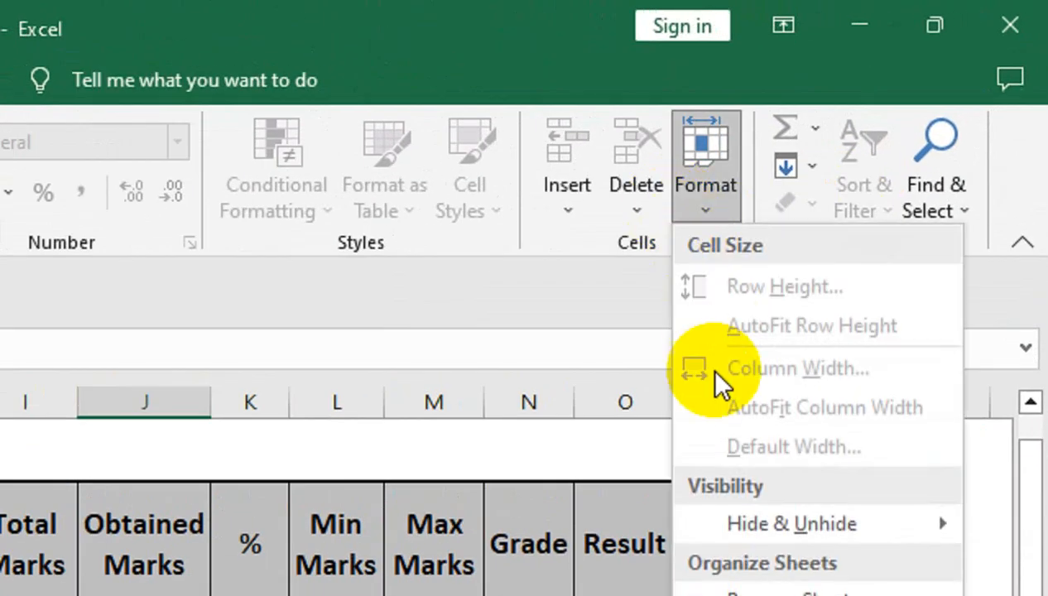
{"action": "left_click", "coordinate": [869, 379]}
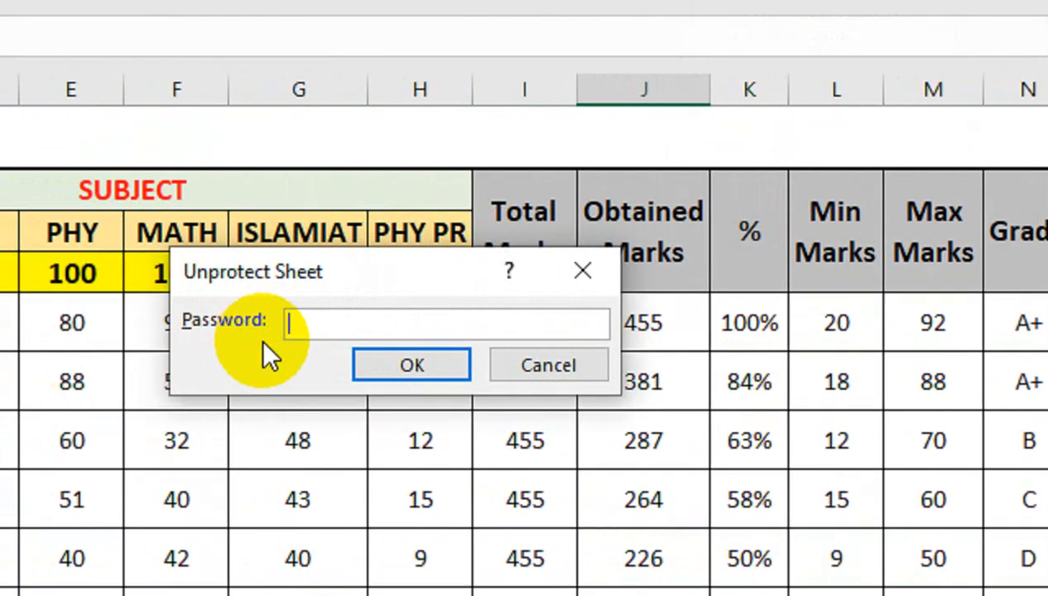
{"action": "type", "text": "1"}
{"action": "left_click", "coordinate": [45, 365]}
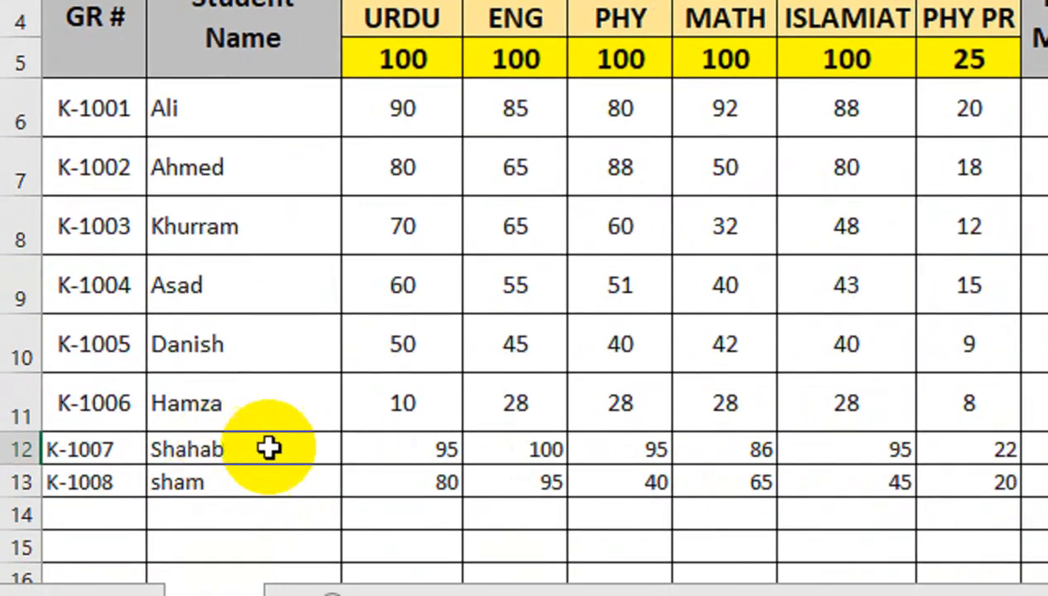
- Center the subject marks of students K-1007 and K-1008 in C12:H13
{"action": "left_click", "coordinate": [443, 448]}
{"action": "key", "text": "Delete"}
{"action": "left_click_drag", "start_coordinate": [443, 448], "coordinate": [931, 592]}
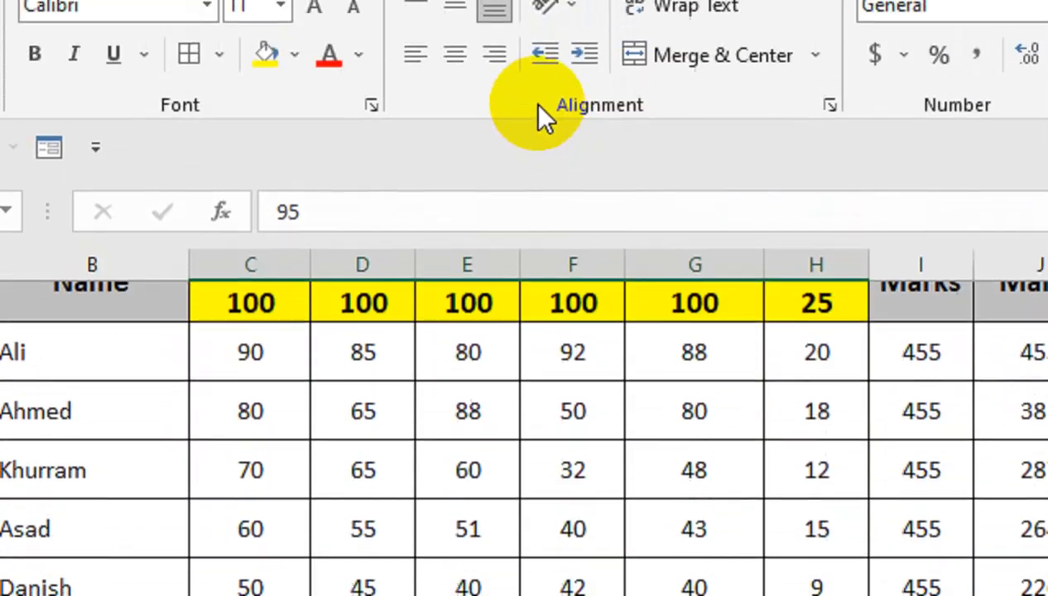
{"action": "left_click", "coordinate": [454, 54]}
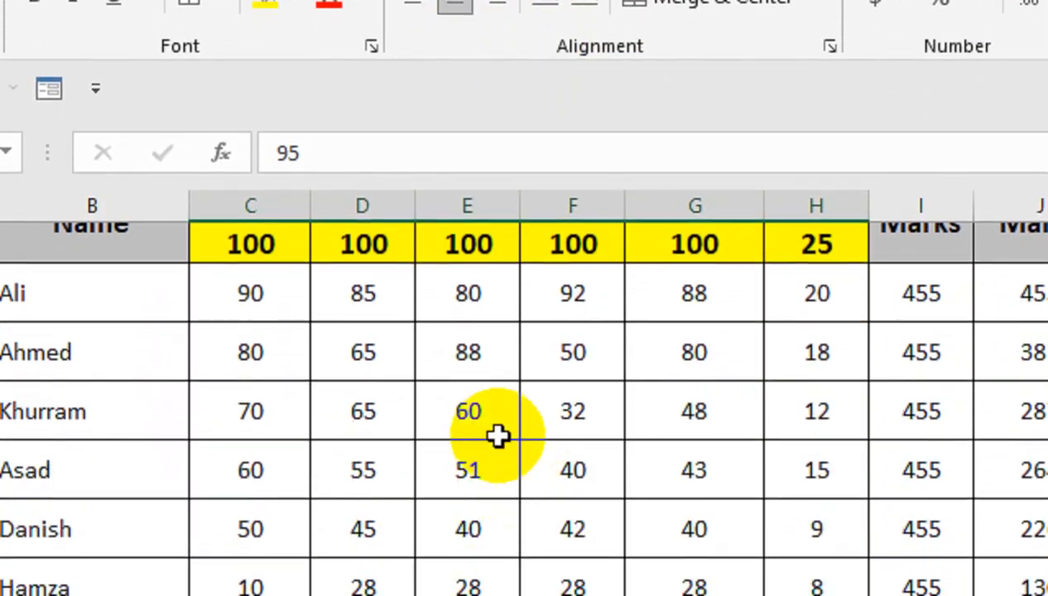
{"action": "left_click", "coordinate": [573, 445]}
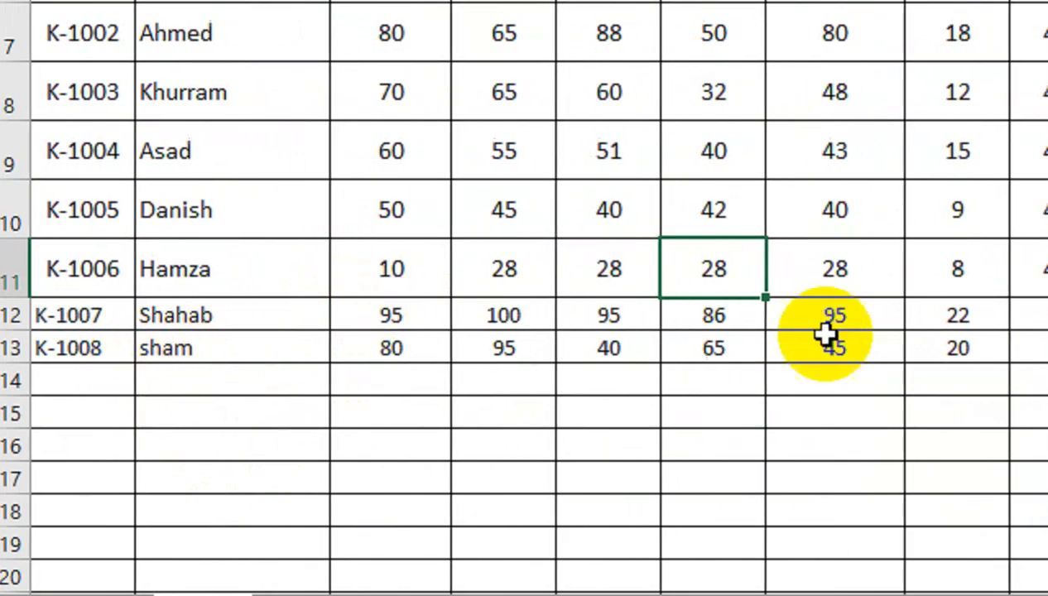
- Fill the calculated cells I11:O11, Total Marks through Result, down to row 14
{"action": "left_click_drag", "start_coordinate": [765, 270], "coordinate": [960, 241]}
{"action": "left_click_drag", "start_coordinate": [785, 242], "coordinate": [812, 244]}
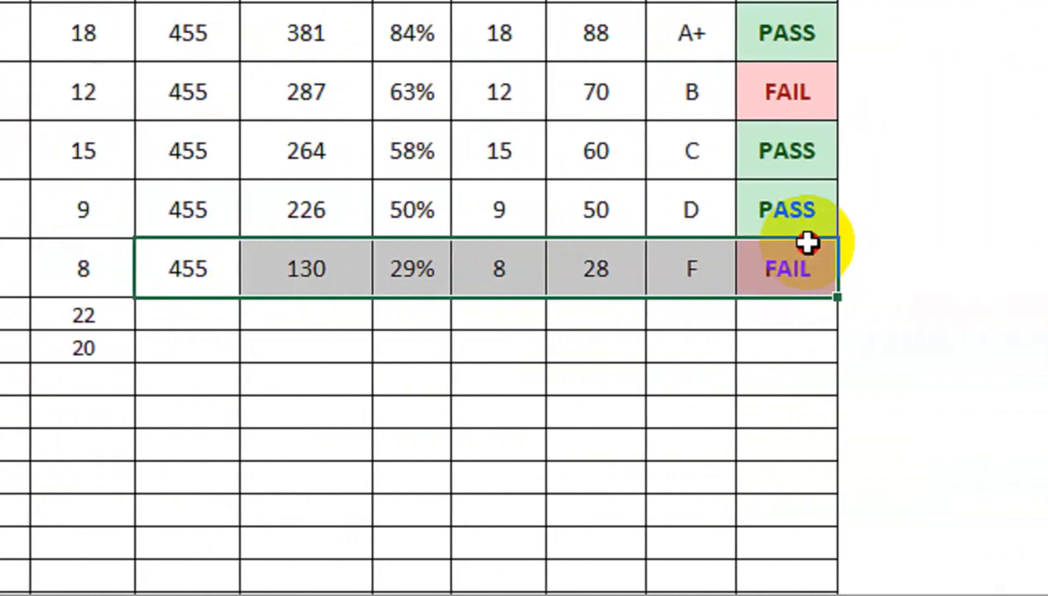
{"action": "left_click_drag", "start_coordinate": [788, 298], "coordinate": [789, 390]}
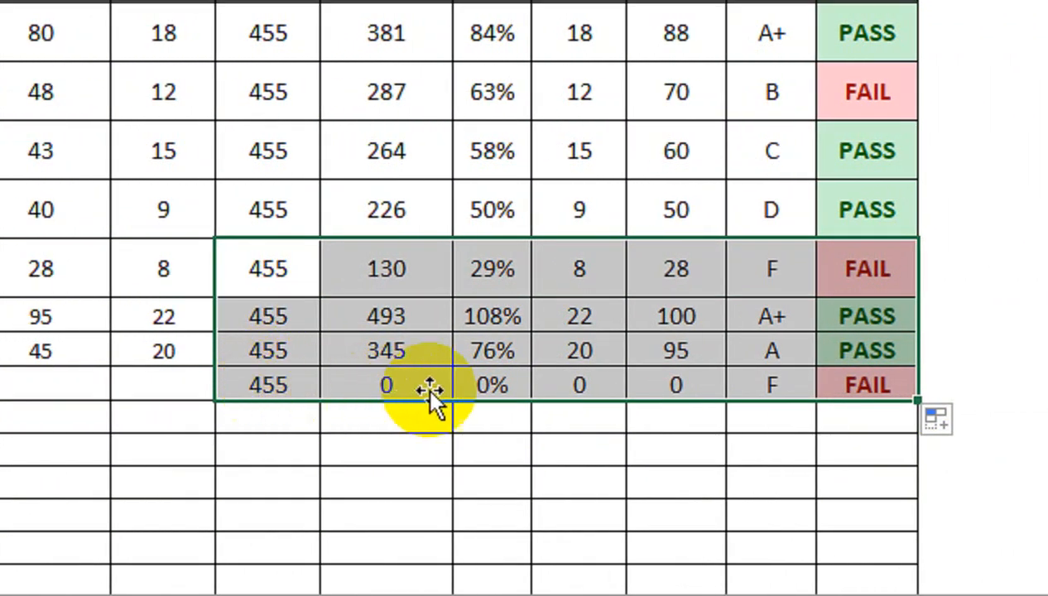
- Inspect the percentage formulas in column K for K-1007 and K-1002
{"action": "left_click", "coordinate": [494, 317]}
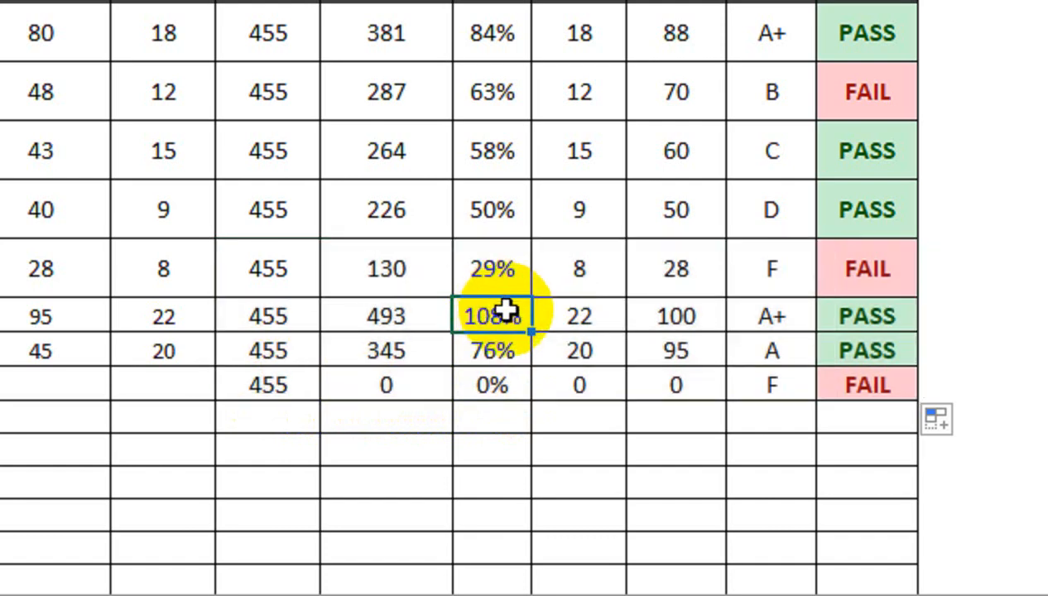
{"action": "double_click", "coordinate": [507, 311]}
{"action": "key", "text": "Return"}
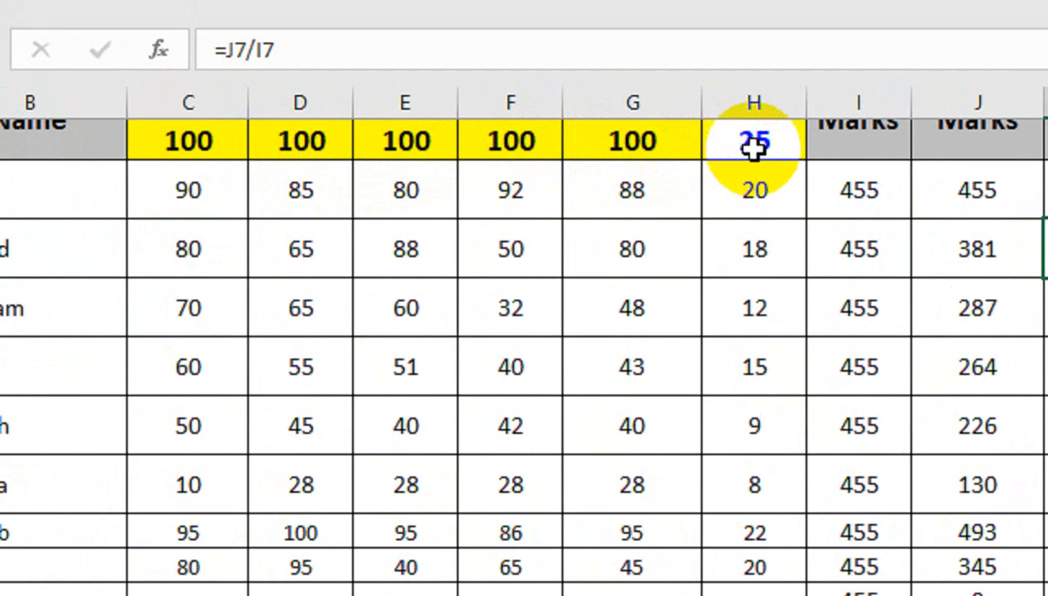
- Set the Total Marks in I6 to 525 and fill that value down the Total Marks column
{"action": "left_click", "coordinate": [845, 192]}
{"action": "type", "text": "5"}
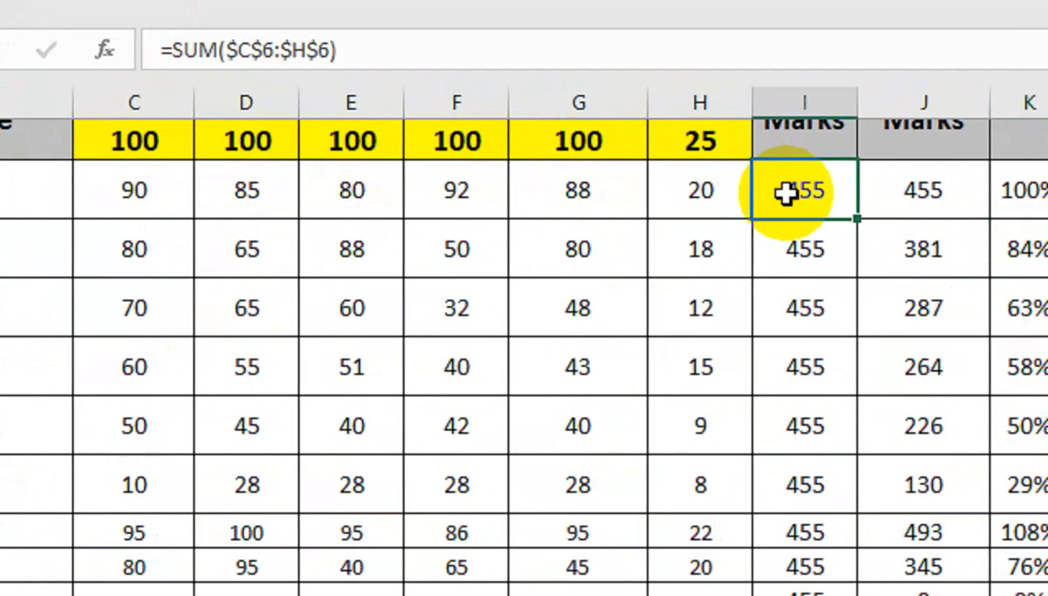
{"action": "key", "text": "Return"}
{"action": "left_click", "coordinate": [789, 206]}
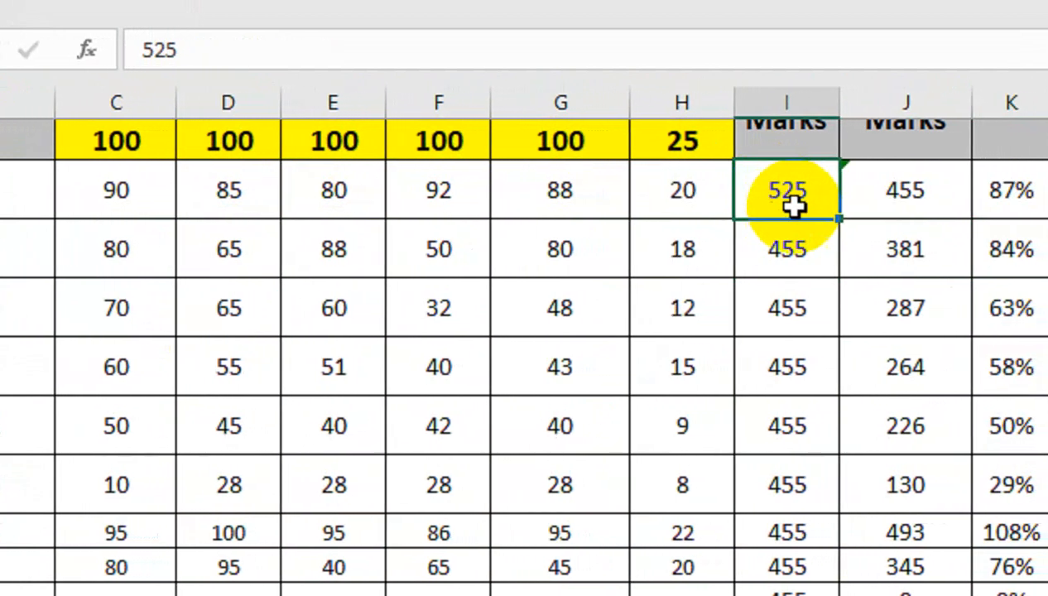
{"action": "left_click_drag", "start_coordinate": [857, 219], "coordinate": [877, 503]}
{"action": "left_click_drag", "start_coordinate": [794, 488], "coordinate": [808, 595]}
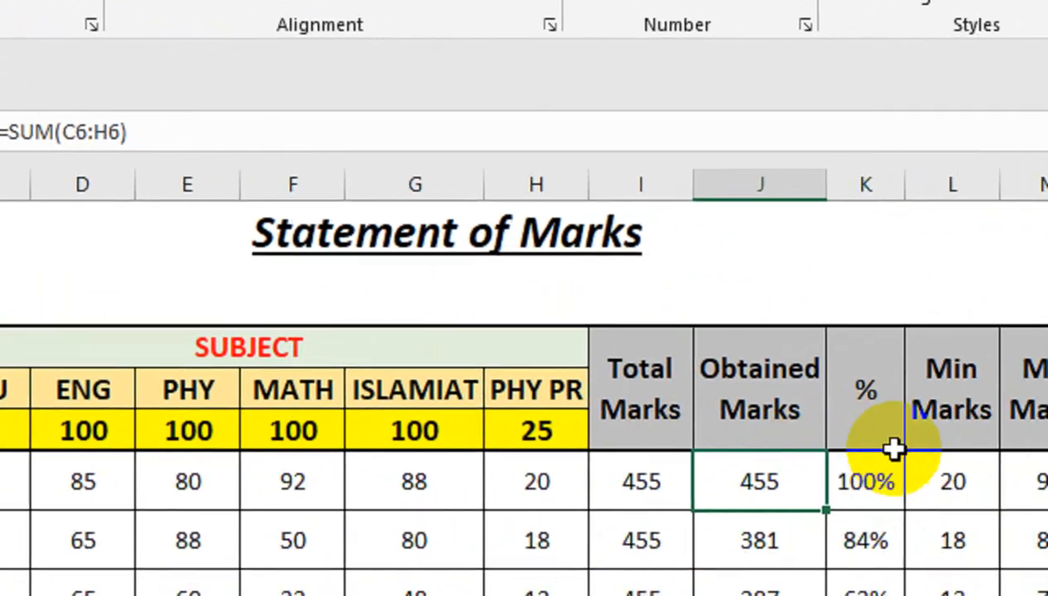
- Inspect the row 6 formulas for Min Marks, Max Marks, Grade, Result and Total Marks
{"action": "left_click", "coordinate": [687, 347]}
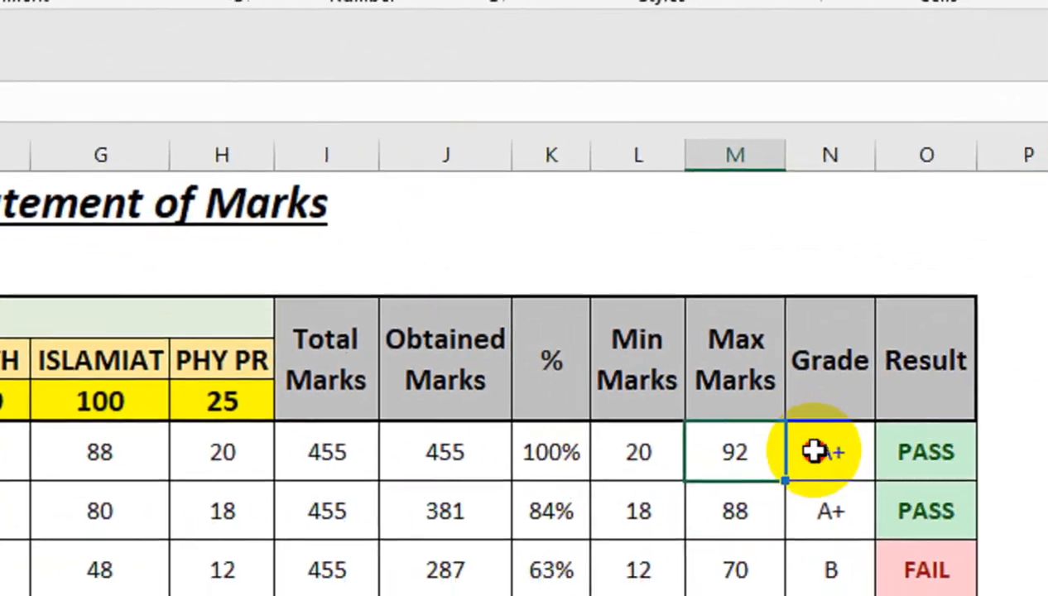
{"action": "left_click", "coordinate": [788, 350]}
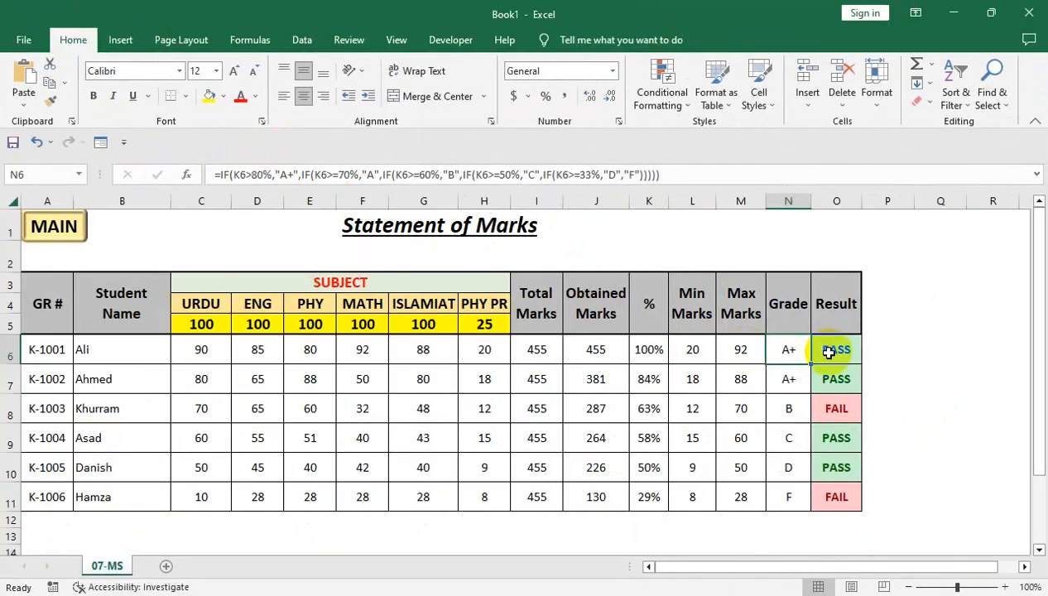
{"action": "left_click", "coordinate": [828, 351]}
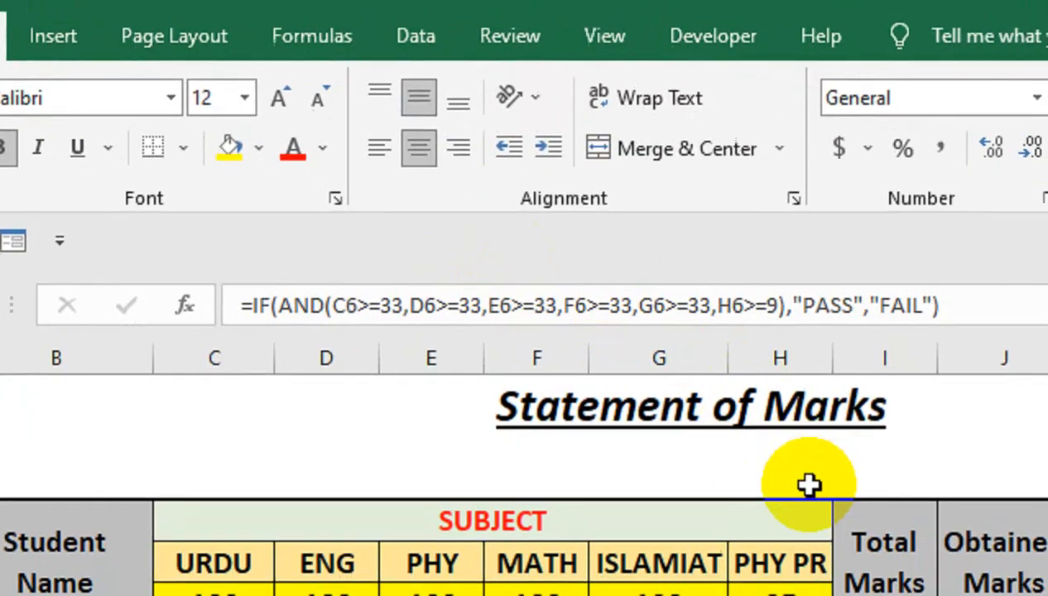
{"action": "left_click", "coordinate": [787, 461]}
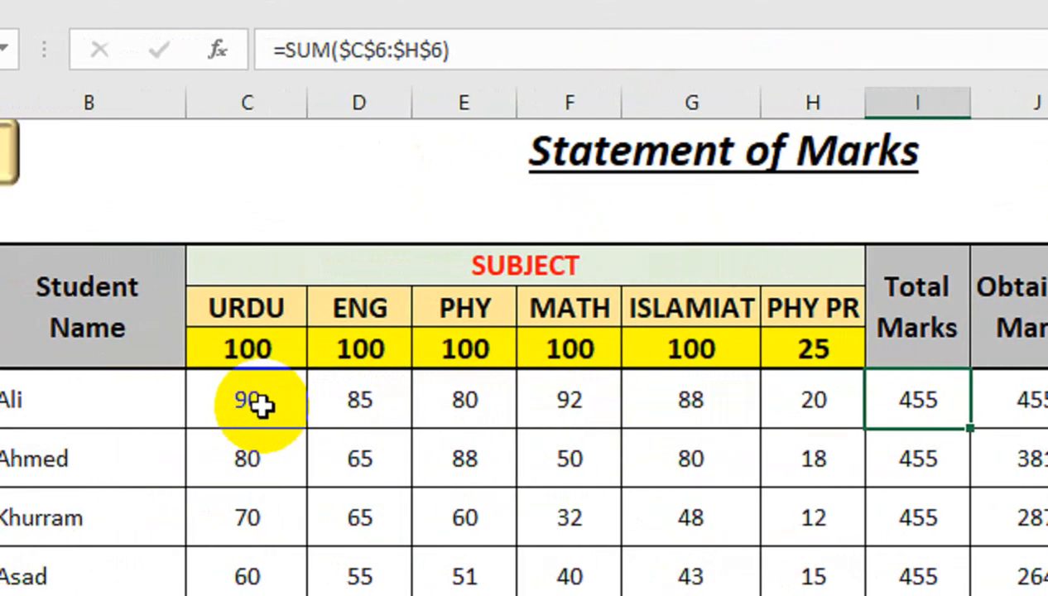
- Unlock the marks entry cells from C6 across to column H and down past the last student row
{"action": "left_click_drag", "start_coordinate": [262, 405], "coordinate": [812, 595]}
{"action": "left_click_drag", "start_coordinate": [787, 448], "coordinate": [834, 566]}
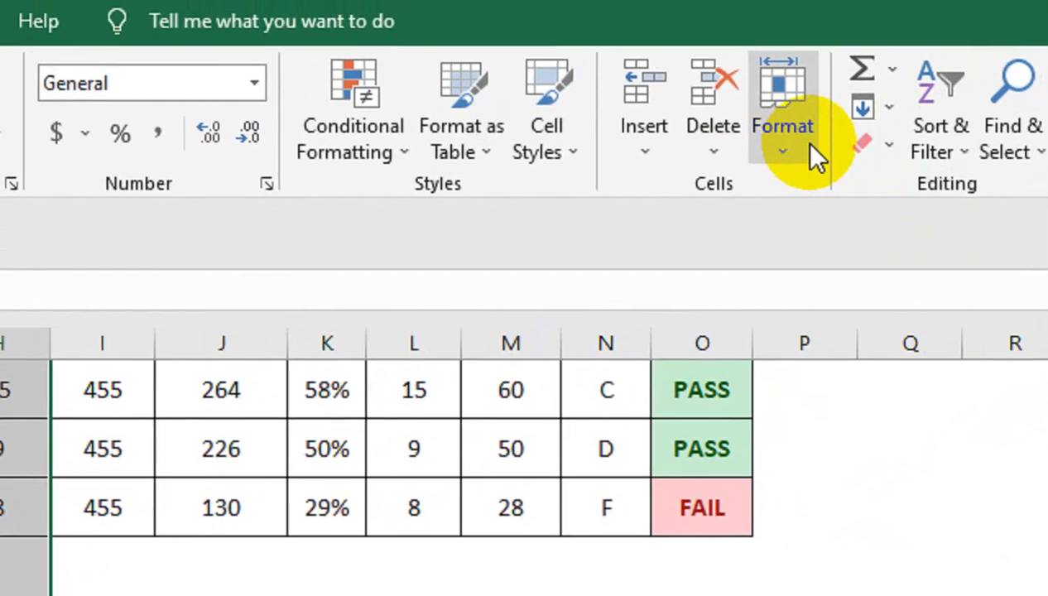
{"action": "left_click", "coordinate": [810, 154]}
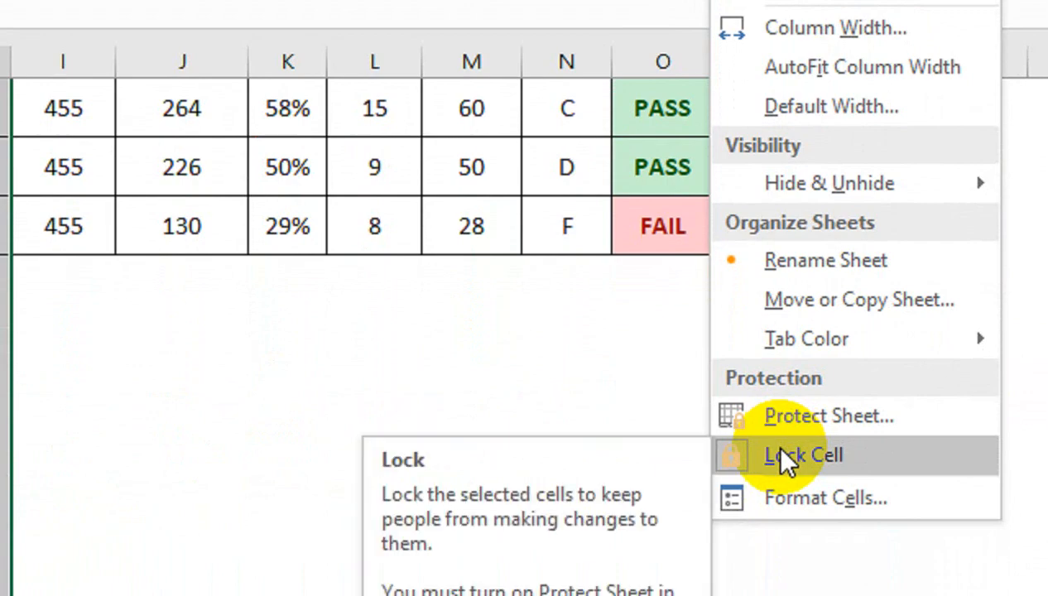
{"action": "left_click", "coordinate": [785, 457]}
{"action": "left_click", "coordinate": [262, 434]}
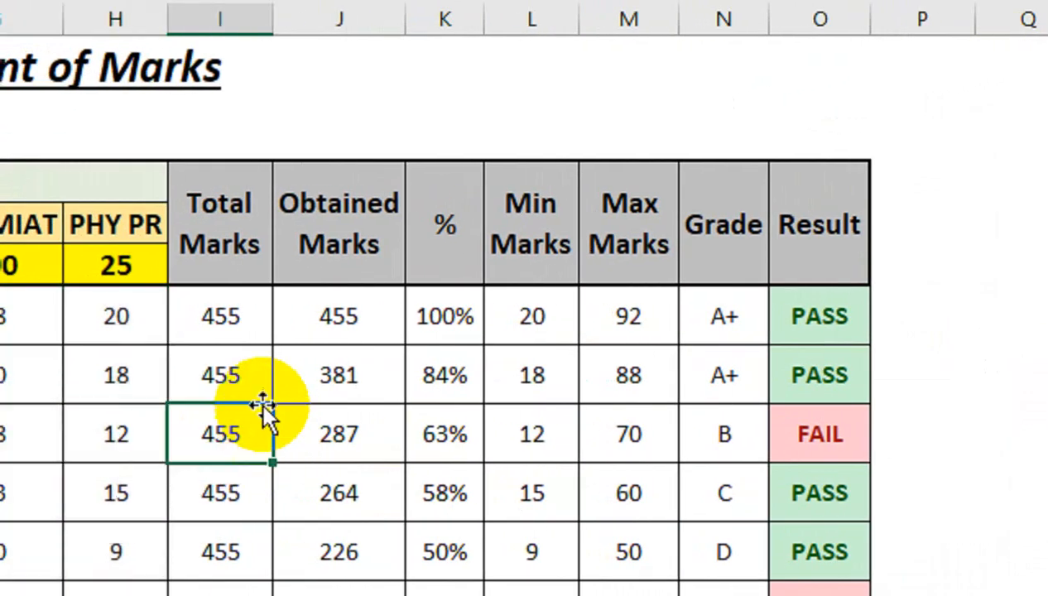
- Select the calculated range I6:O11 and protect the sheet with a password, allowing selection of locked and unlocked cells
{"action": "left_click_drag", "start_coordinate": [230, 317], "coordinate": [788, 595]}
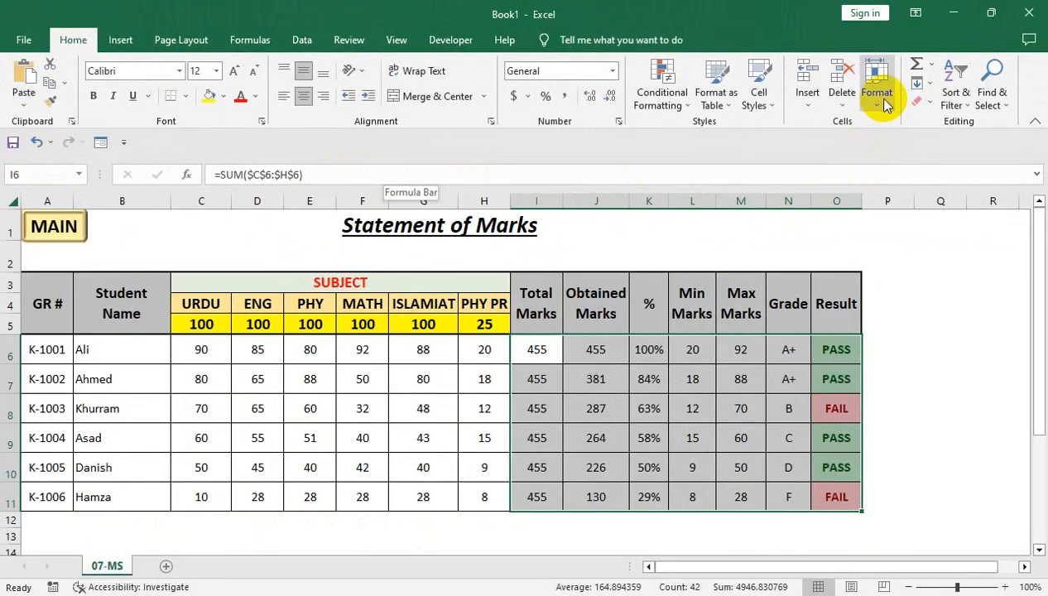
{"action": "left_click", "coordinate": [884, 103]}
{"action": "left_click", "coordinate": [890, 374]}
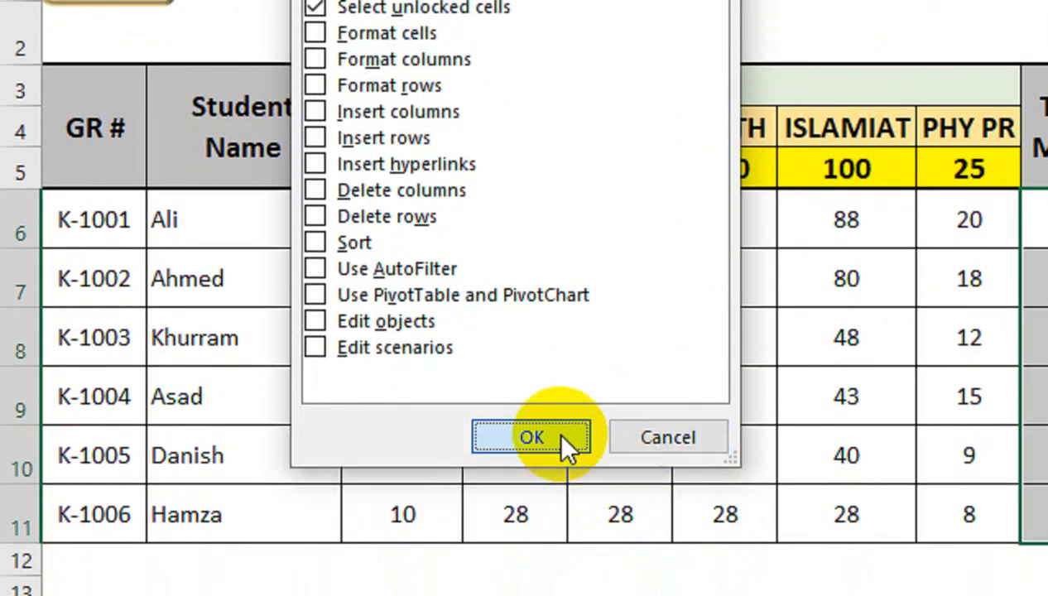
{"action": "left_click", "coordinate": [563, 445]}
{"action": "left_click", "coordinate": [556, 242]}
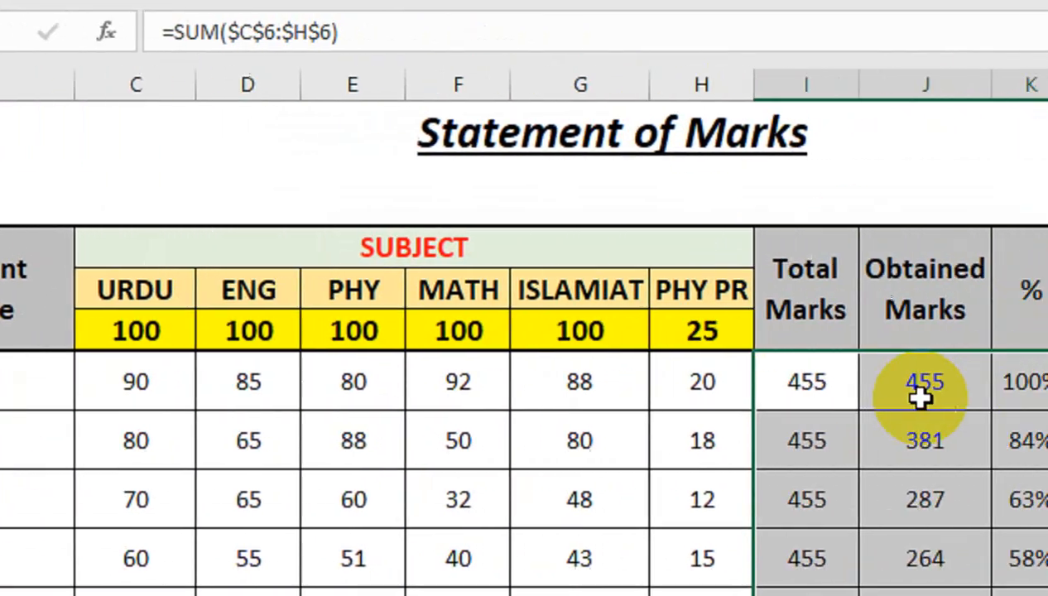
- Check whether the protected calculated cells I6, L6 and N6 show their formulas, and compare with the mark in G7
{"action": "left_click", "coordinate": [656, 381]}
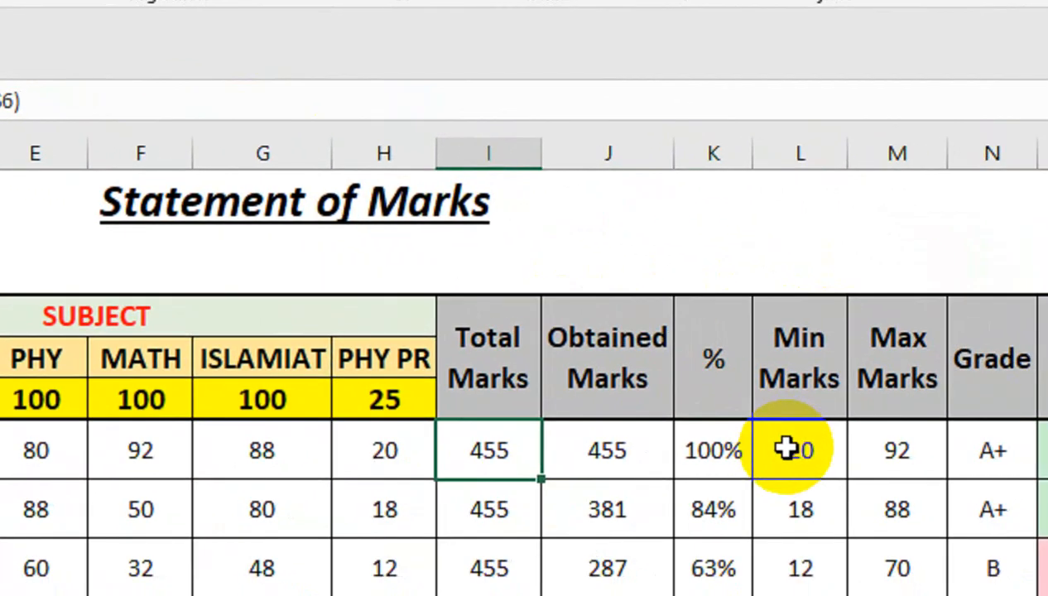
{"action": "left_click", "coordinate": [785, 448]}
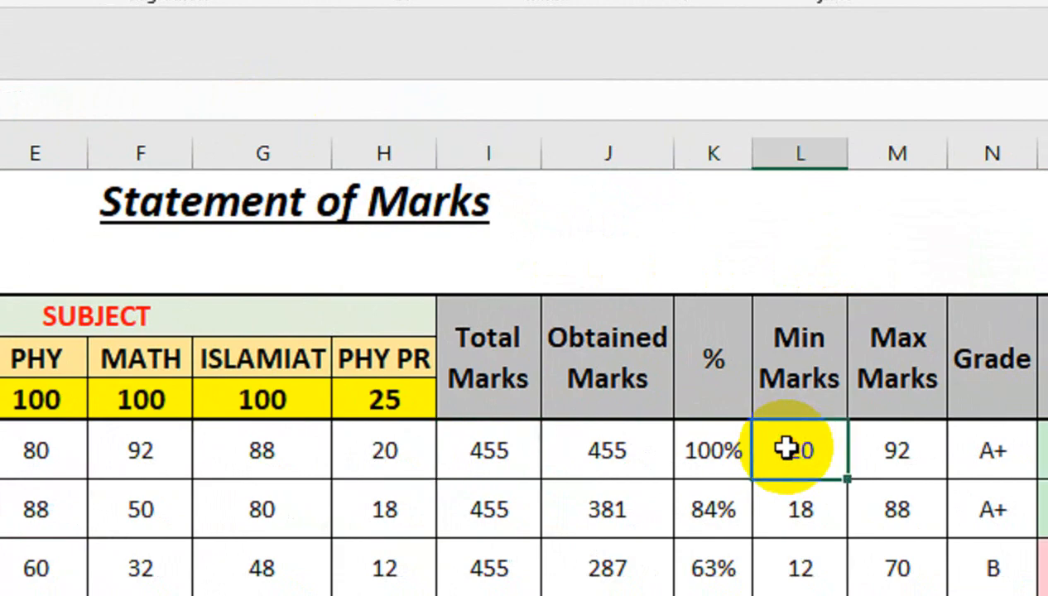
{"action": "left_click", "coordinate": [914, 452]}
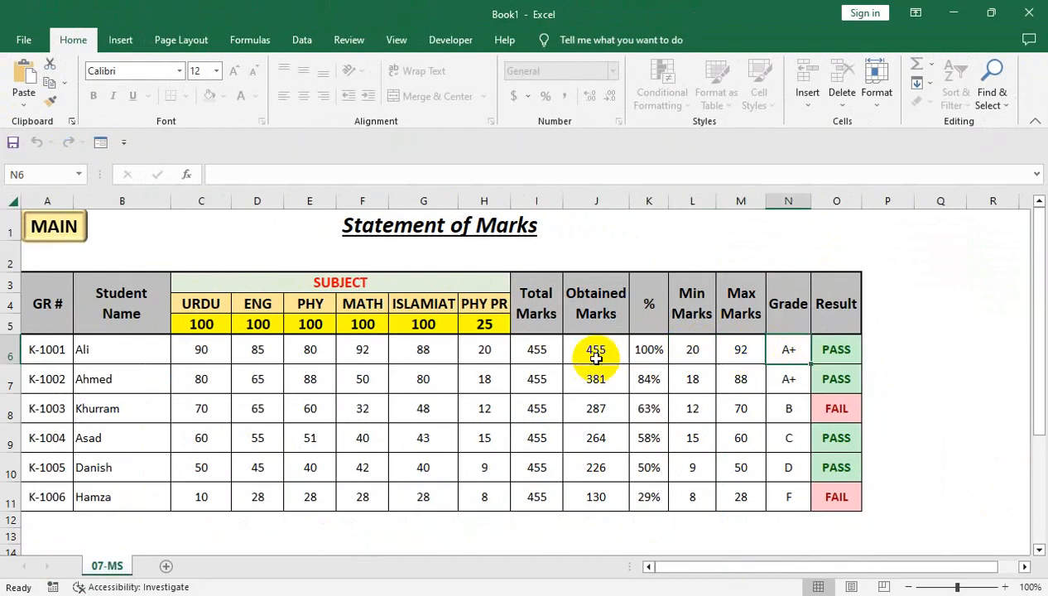
{"action": "left_click", "coordinate": [515, 355]}
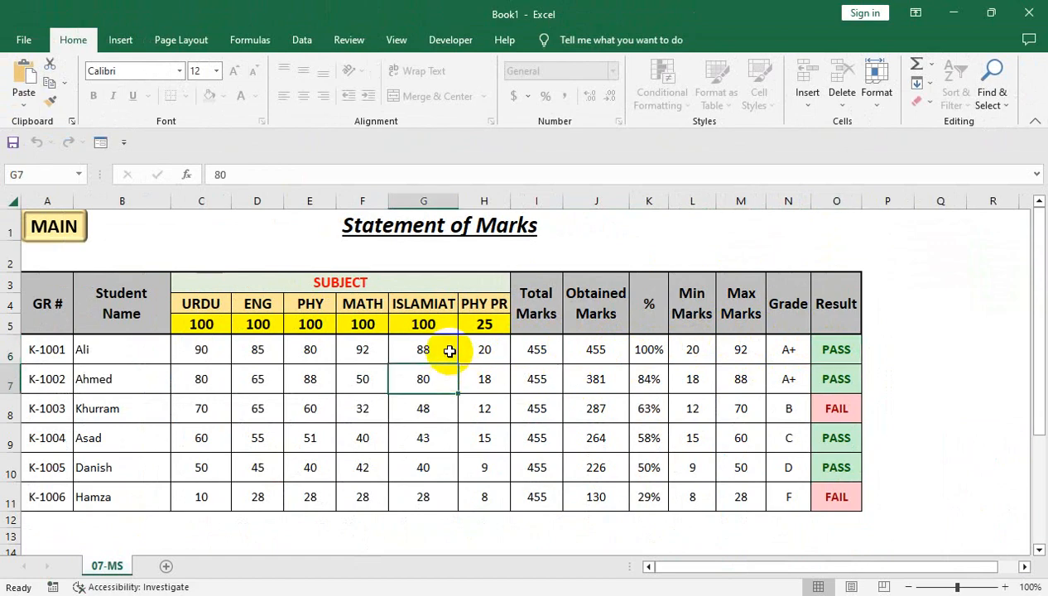
- Unprotect the sheet by entering its password and display the Grade formula in N6
{"action": "left_click", "coordinate": [875, 103]}
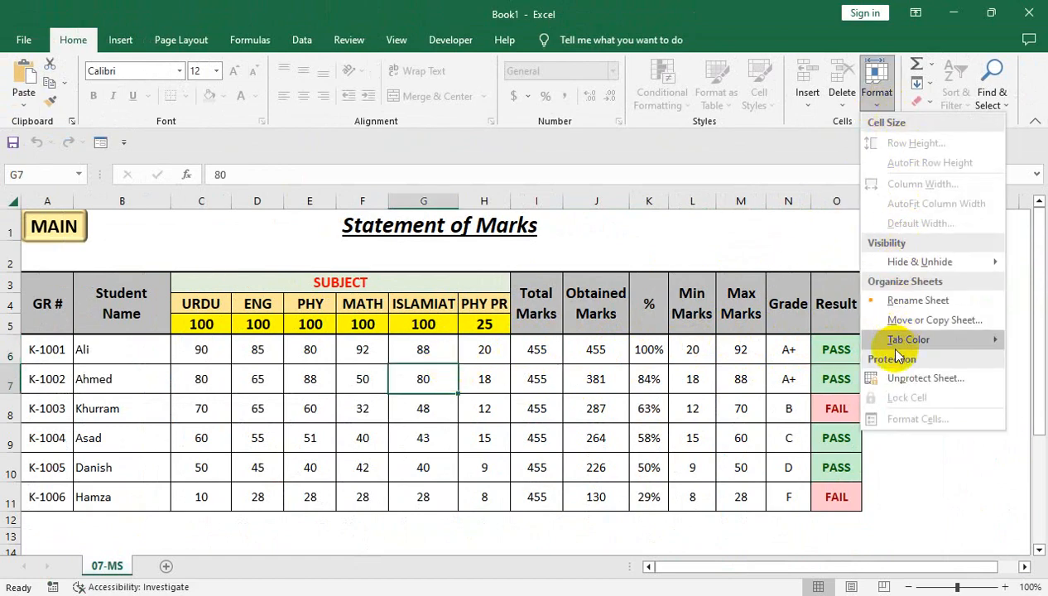
{"action": "left_click", "coordinate": [893, 382]}
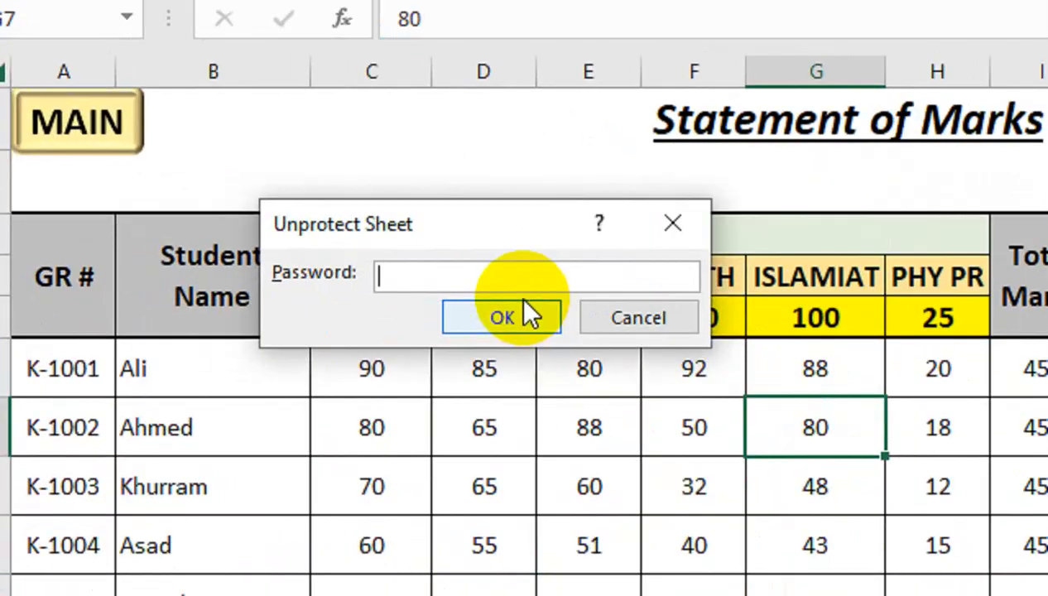
{"action": "type", "text": "1"}
{"action": "left_click", "coordinate": [524, 303]}
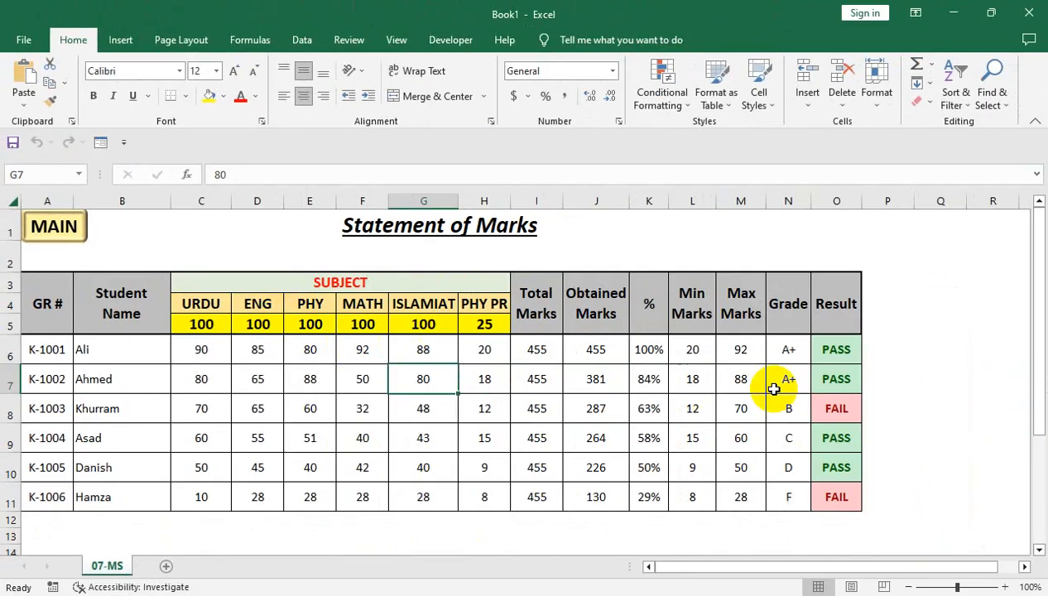
{"action": "left_click", "coordinate": [791, 348]}
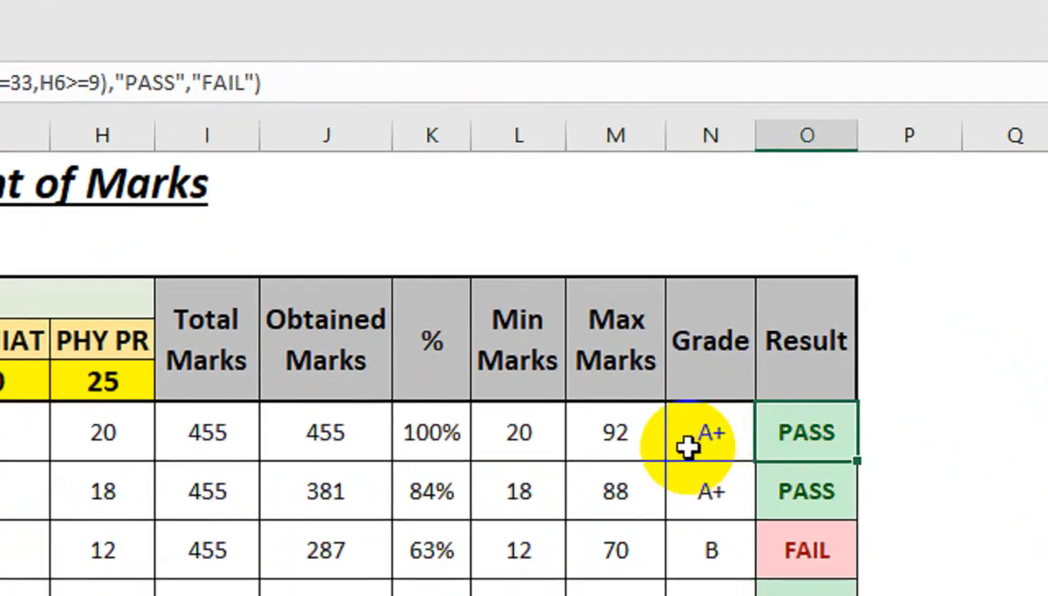
{"action": "left_click", "coordinate": [687, 447]}
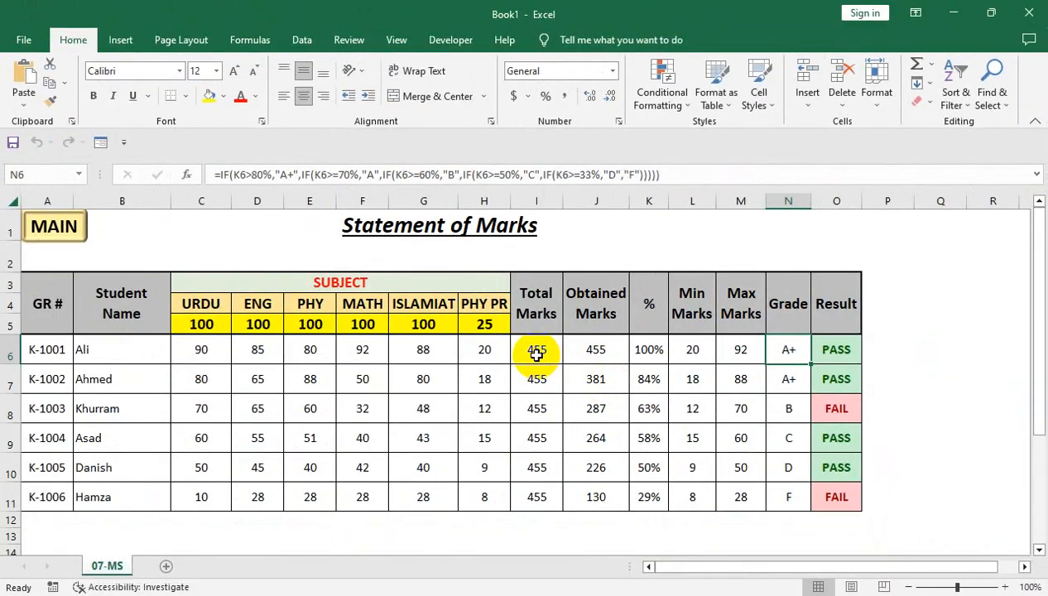
- Start a new student record in row 12 with the student's GR number and name
{"action": "left_click", "coordinate": [377, 443]}
{"action": "scroll", "coordinate": [382, 490], "scroll_direction": "down", "scroll_amount": 1}
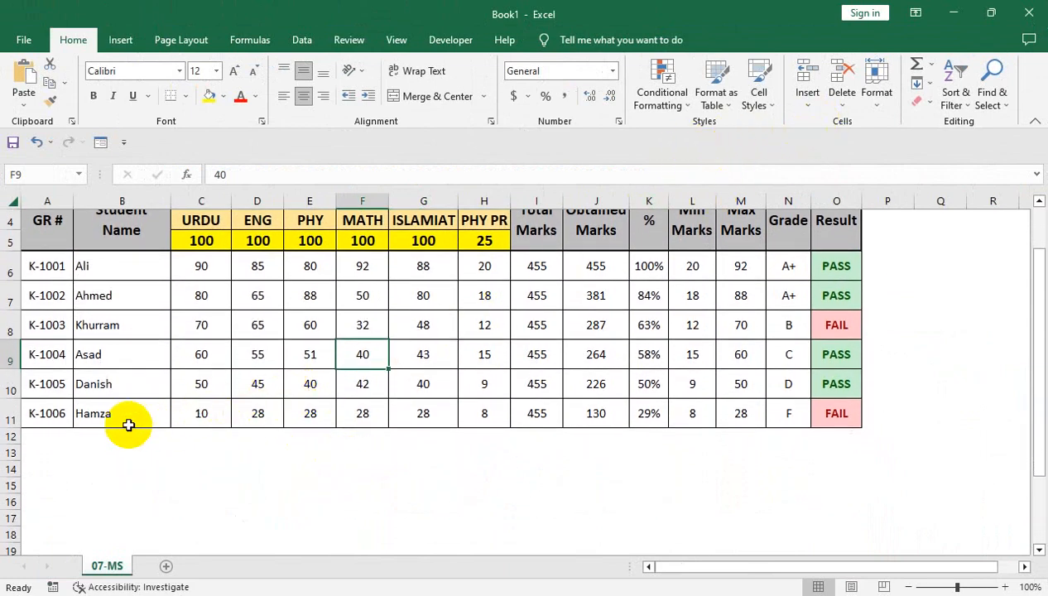
{"action": "left_click", "coordinate": [47, 443]}
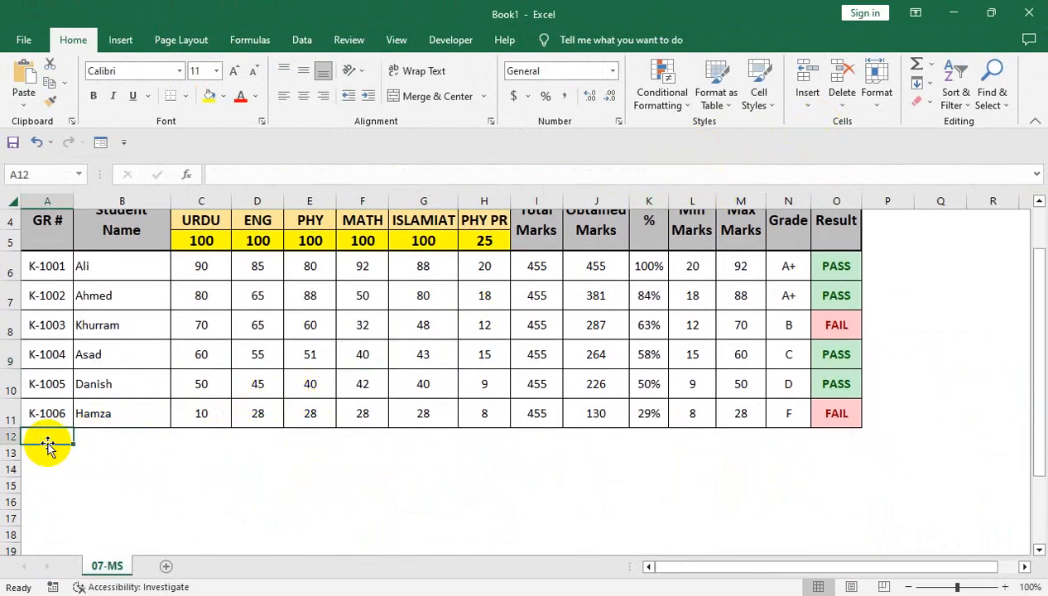
{"action": "type", "text": "k-1007"}
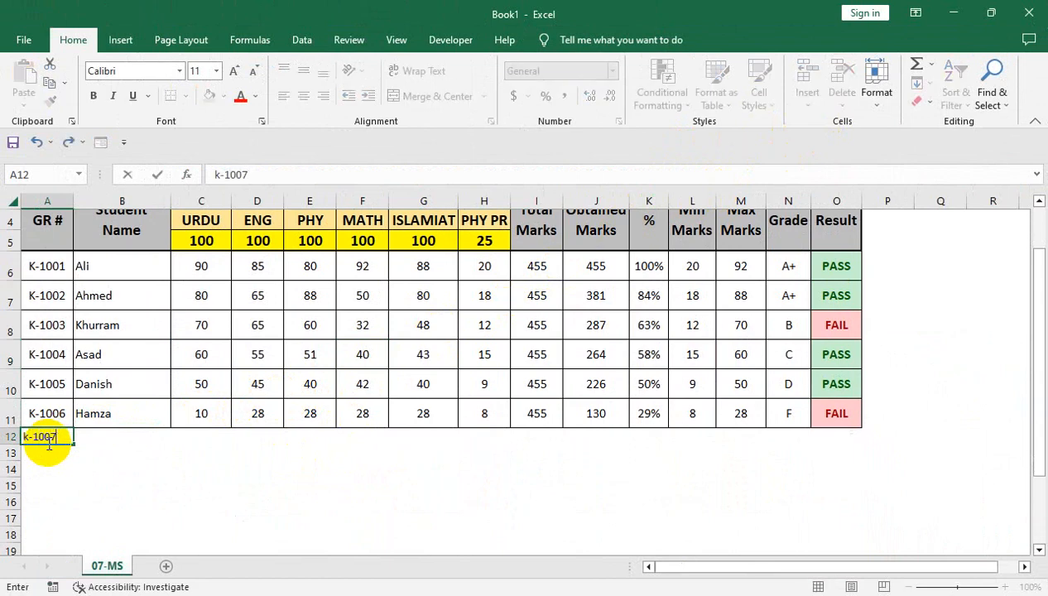
{"action": "key", "text": "Tab"}
{"action": "type", "text": "a"}
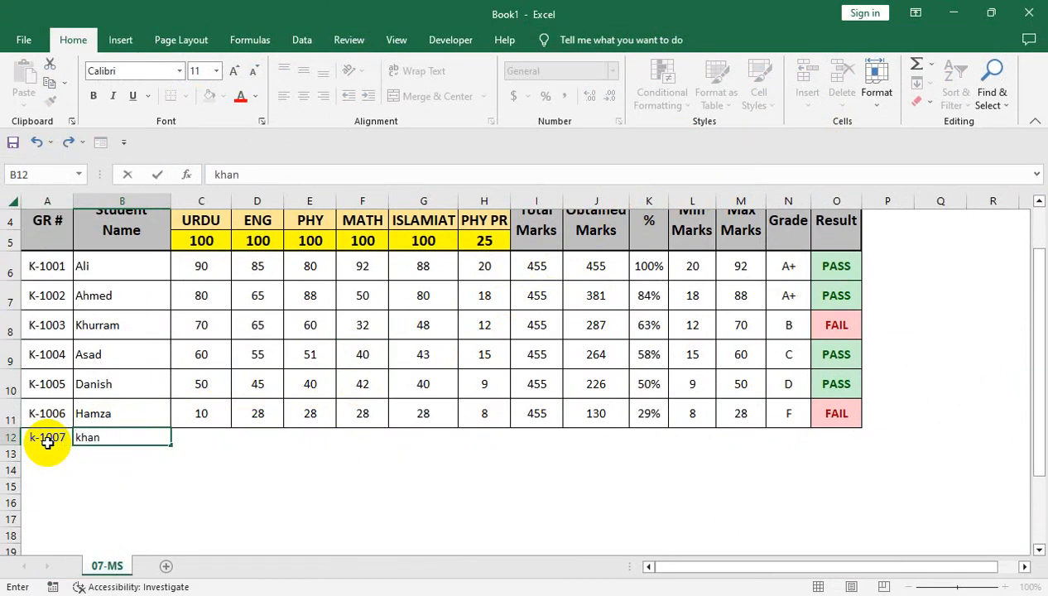
- Enter the new student's marks in row 12: 20 for each subject from URDU to ISLAMIAT and 10 for PHY PR
{"action": "key", "text": "Tab"}
{"action": "type", "text": "20"}
{"action": "key", "text": "Tab"}
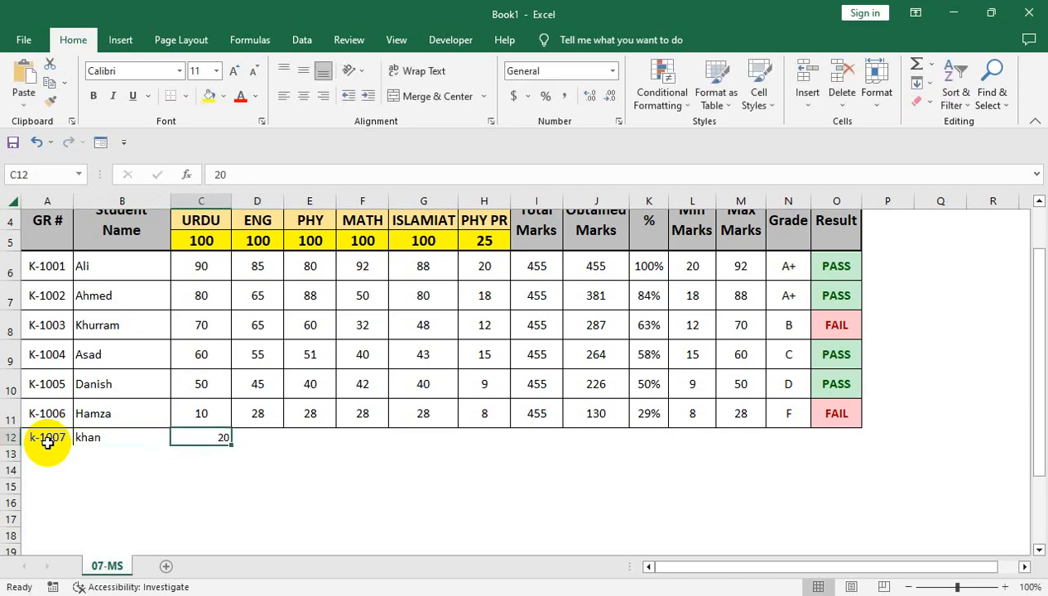
{"action": "key", "text": "ctrl+r"}
{"action": "key", "text": "Right"}
{"action": "key", "text": "Right"}
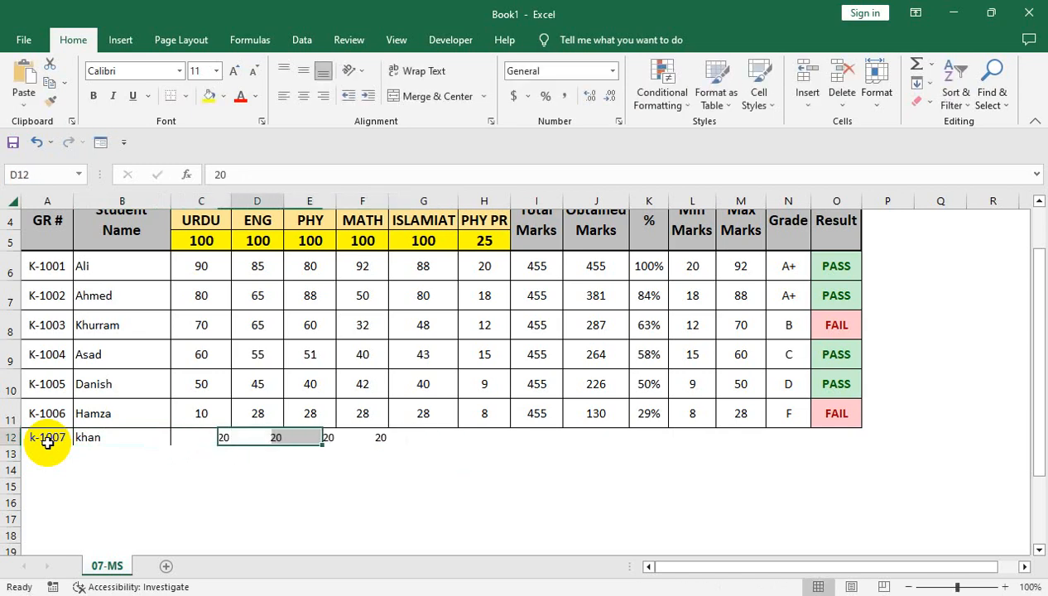
{"action": "type", "text": "10"}
{"action": "key", "text": "Tab"}
- Examine the calculated cells of the new row 12 and the Result formula in O11
{"action": "key", "text": "Up"}
{"action": "key", "text": "Right"}
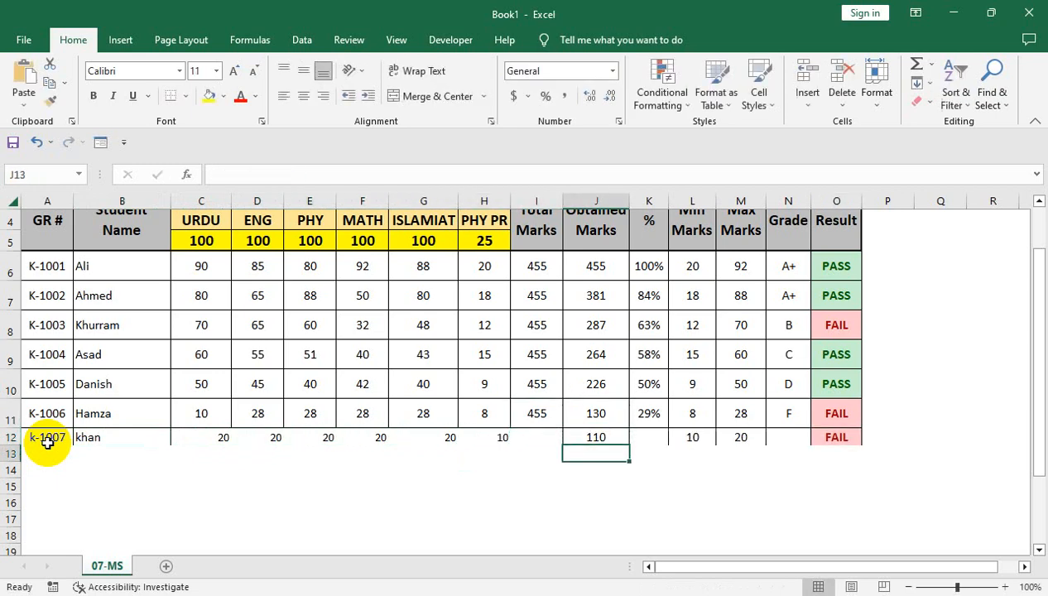
{"action": "key", "text": "Up"}
{"action": "key", "text": "Right"}
{"action": "key", "text": "Right"}
{"action": "key", "text": "Right"}
{"action": "key", "text": "Right"}
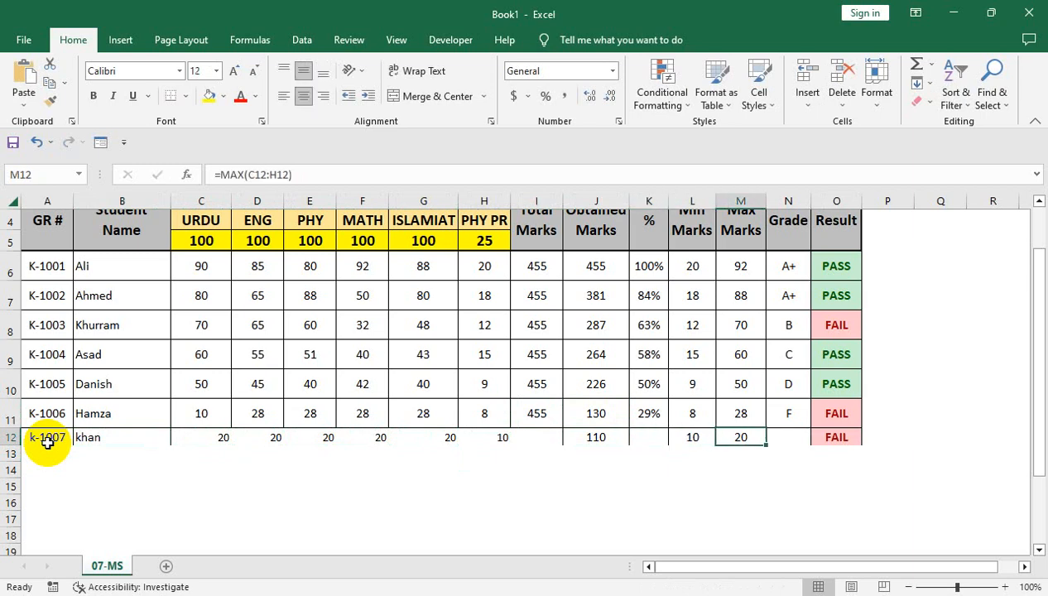
{"action": "left_click", "coordinate": [835, 411]}
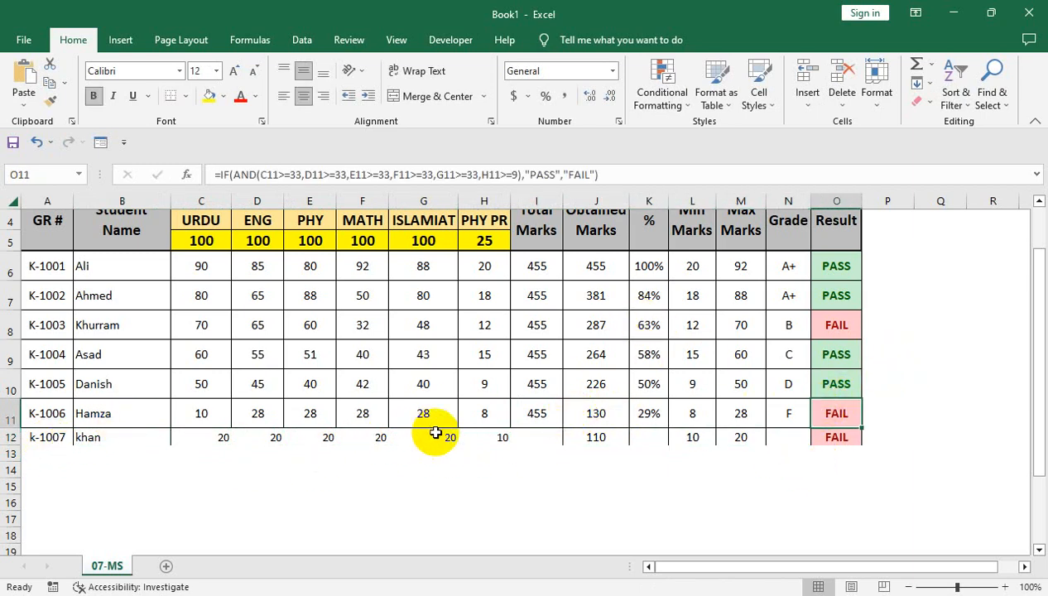
- Delete the new student's row 12 from the sheet
{"action": "right_click", "coordinate": [6, 437]}
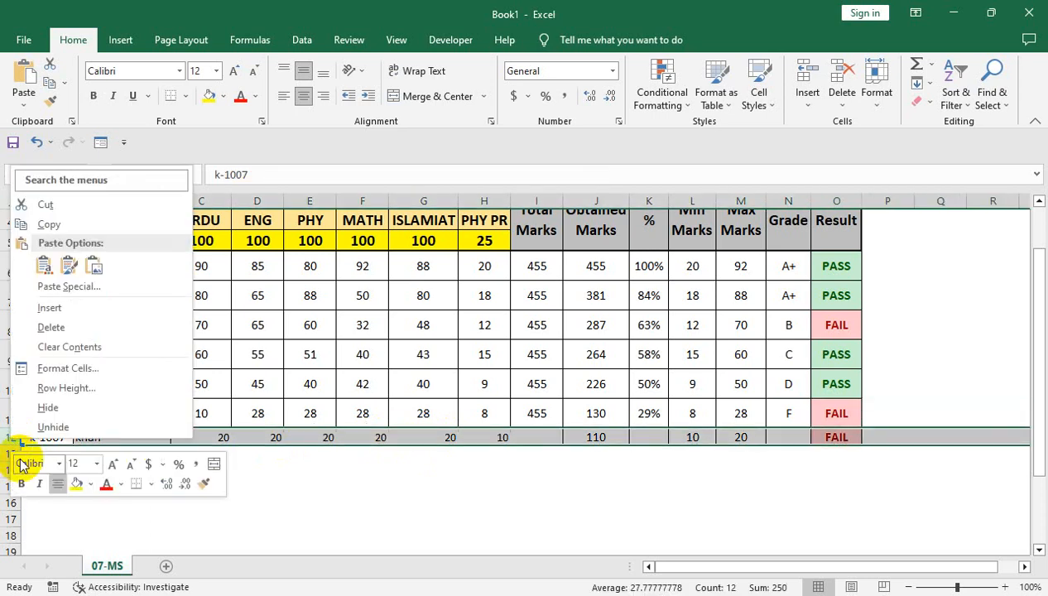
{"action": "left_click", "coordinate": [100, 327]}
{"action": "left_click", "coordinate": [305, 344]}
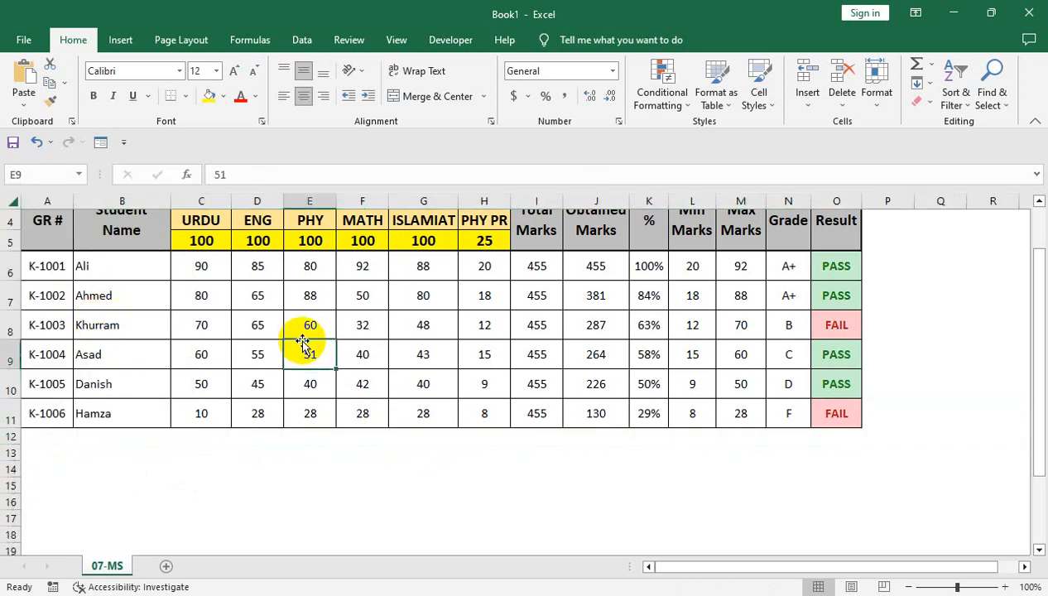
- Select the calculated range I6:O11 and protect the sheet, entering and confirming the unprotect password
{"action": "left_click", "coordinate": [877, 100]}
{"action": "scroll", "coordinate": [363, 411], "scroll_direction": "up", "scroll_amount": 1}
{"action": "left_click_drag", "start_coordinate": [533, 350], "coordinate": [820, 492]}
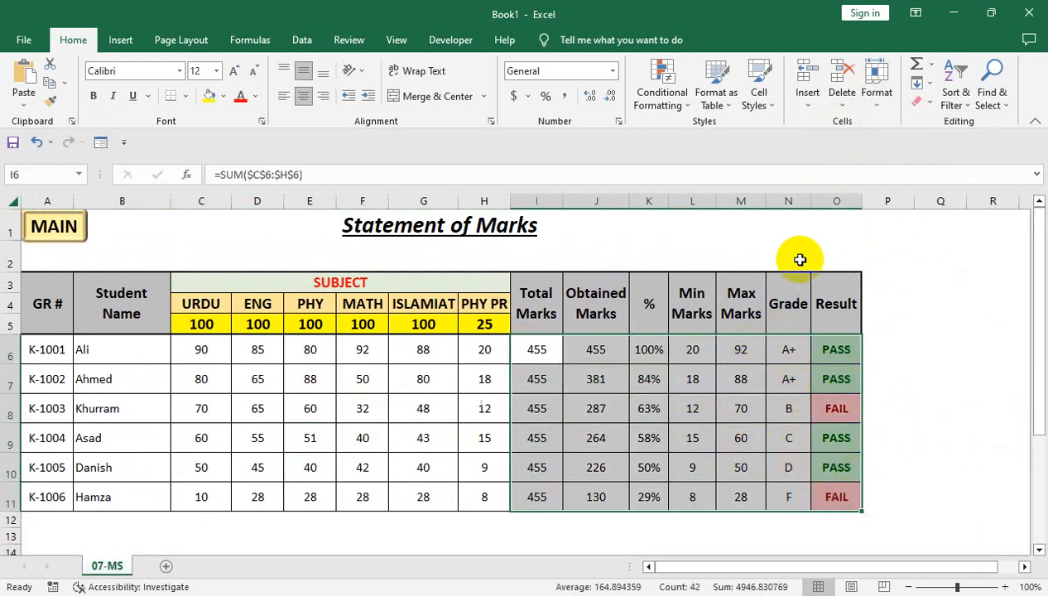
{"action": "left_click", "coordinate": [877, 95]}
{"action": "left_click", "coordinate": [901, 379]}
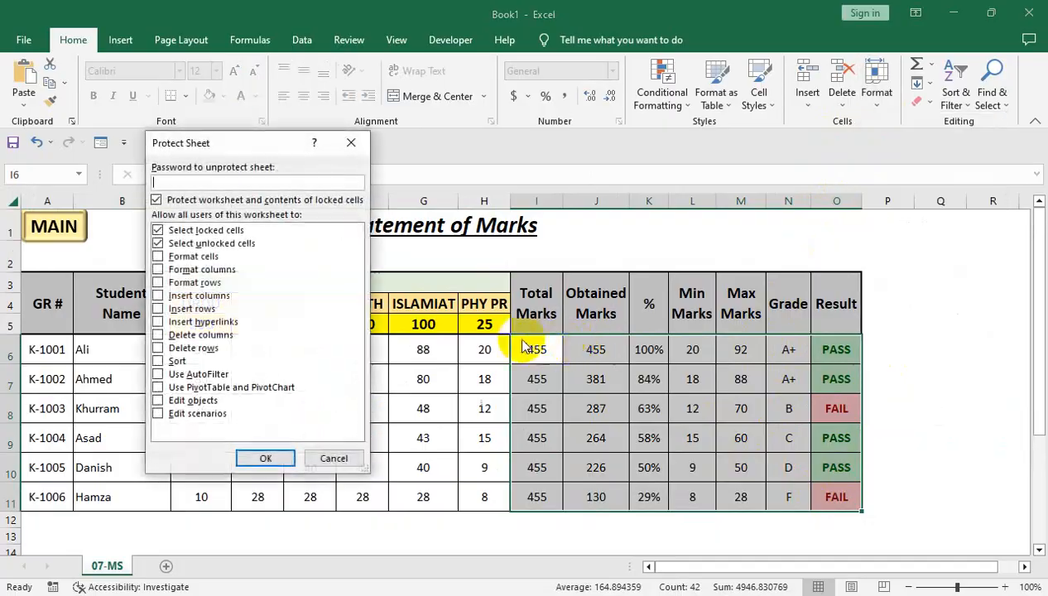
{"action": "type", "text": "1"}
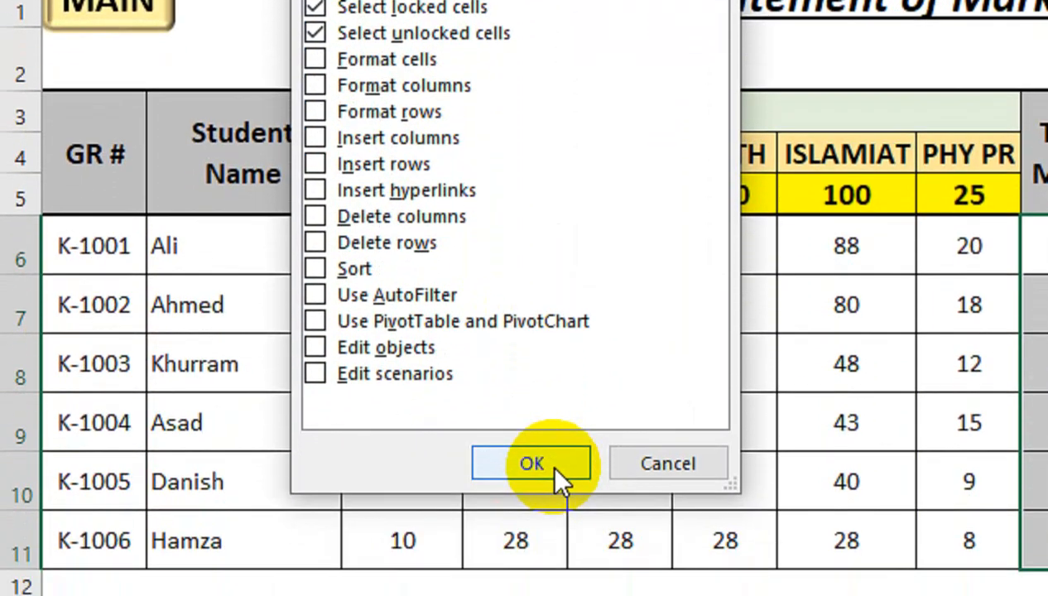
{"action": "left_click", "coordinate": [548, 462]}
{"action": "type", "text": "1"}
{"action": "left_click", "coordinate": [580, 300]}
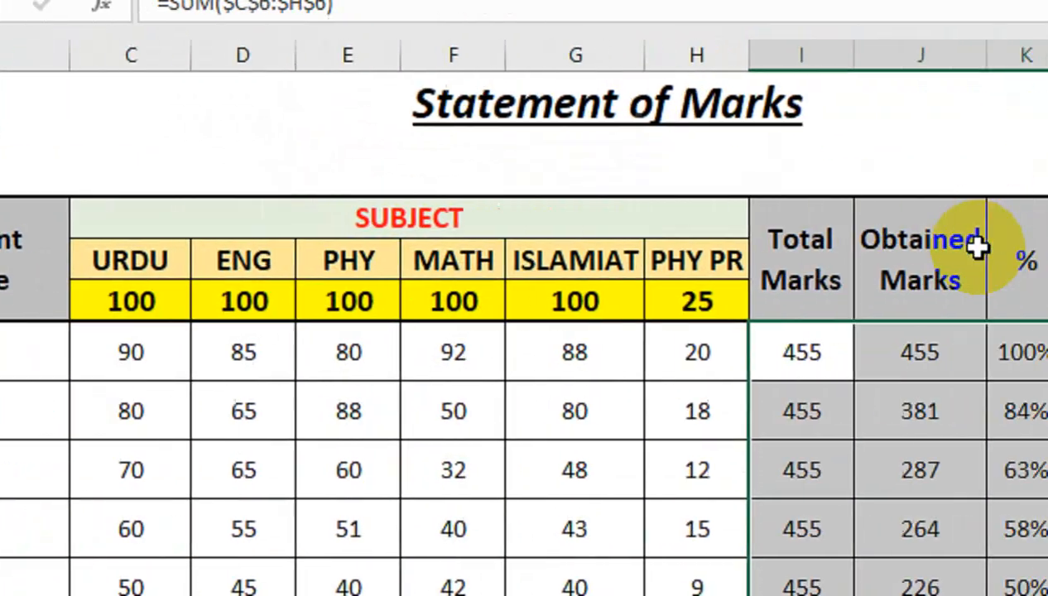
- Check whether the protected calculated cells in row 6, from Total Marks to Result in O6, display their formulas
{"action": "left_click", "coordinate": [756, 351]}
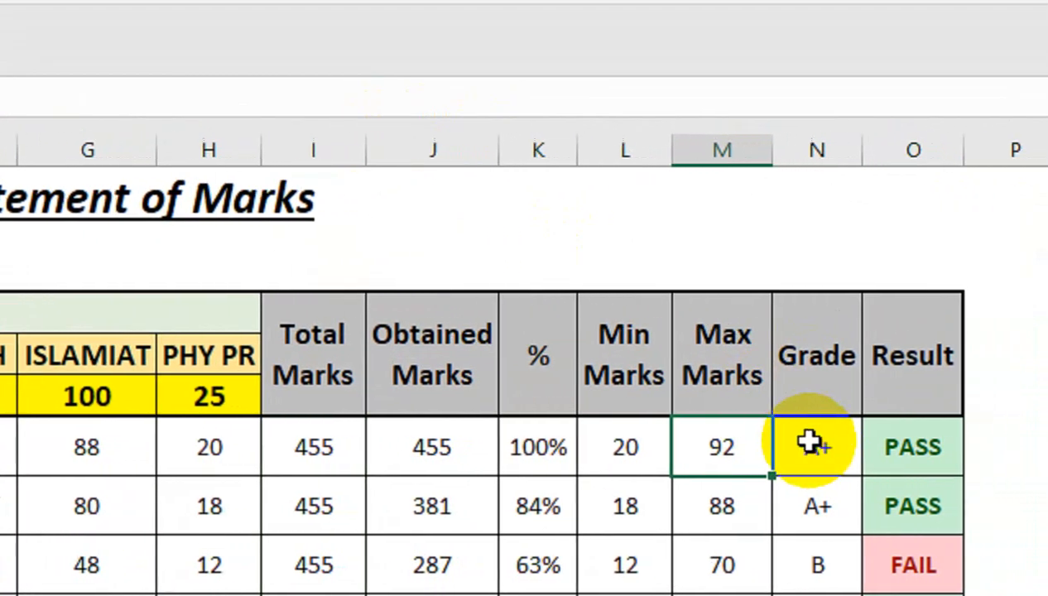
{"action": "left_click", "coordinate": [809, 445]}
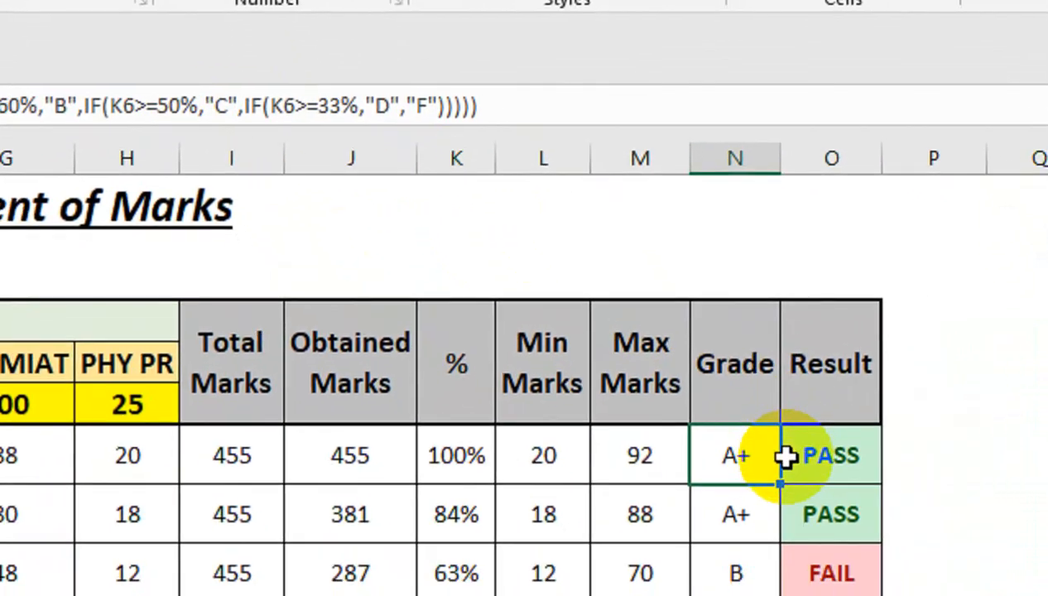
{"action": "left_click", "coordinate": [886, 447]}
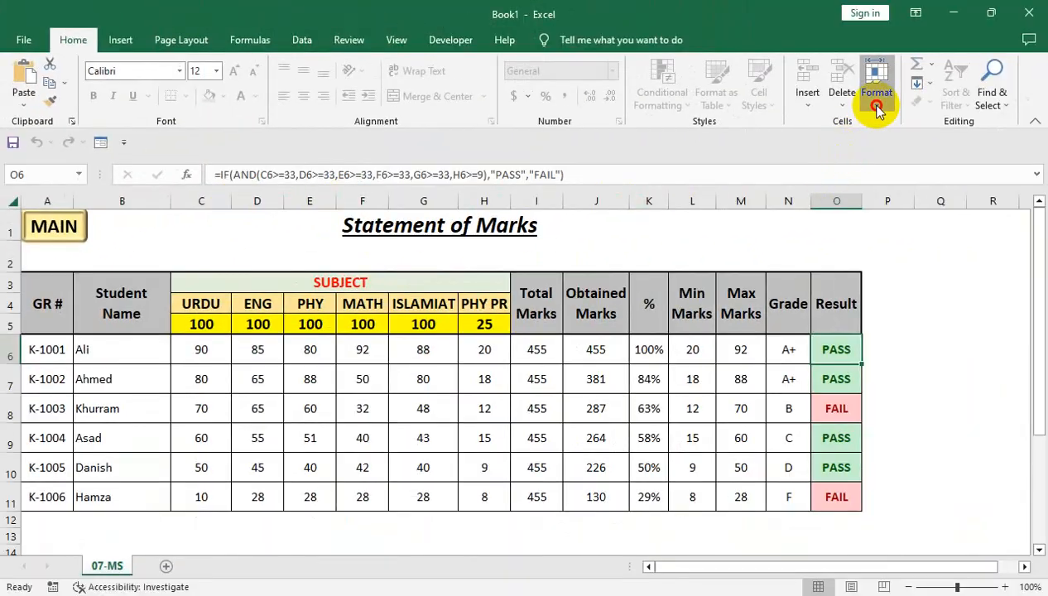
- Unprotect the sheet by entering the sheet password
{"action": "left_click", "coordinate": [878, 108]}
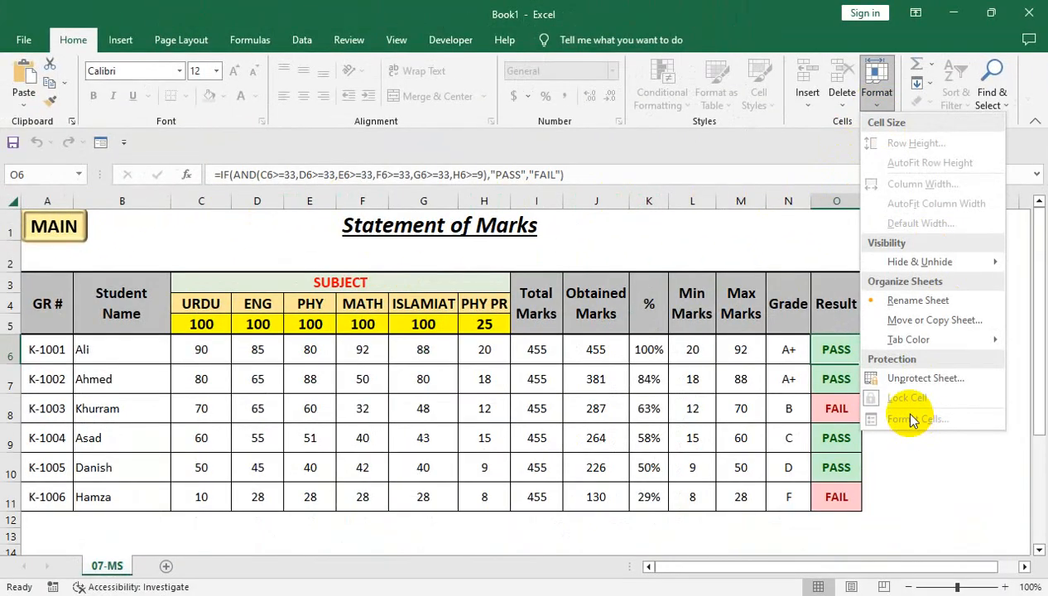
{"action": "left_click", "coordinate": [896, 379]}
{"action": "type", "text": "1"}
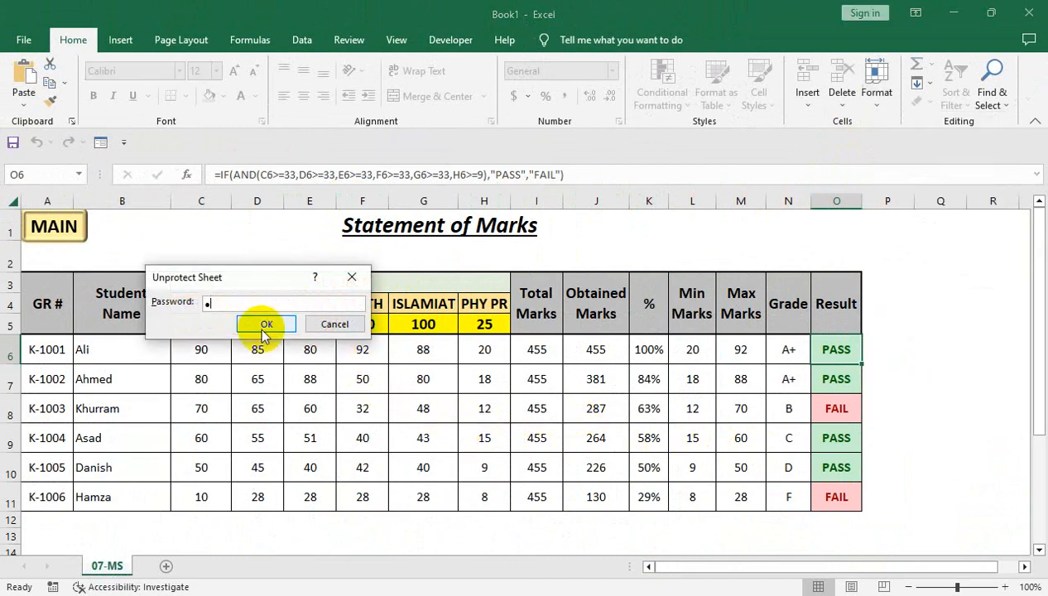
{"action": "left_click", "coordinate": [265, 324]}
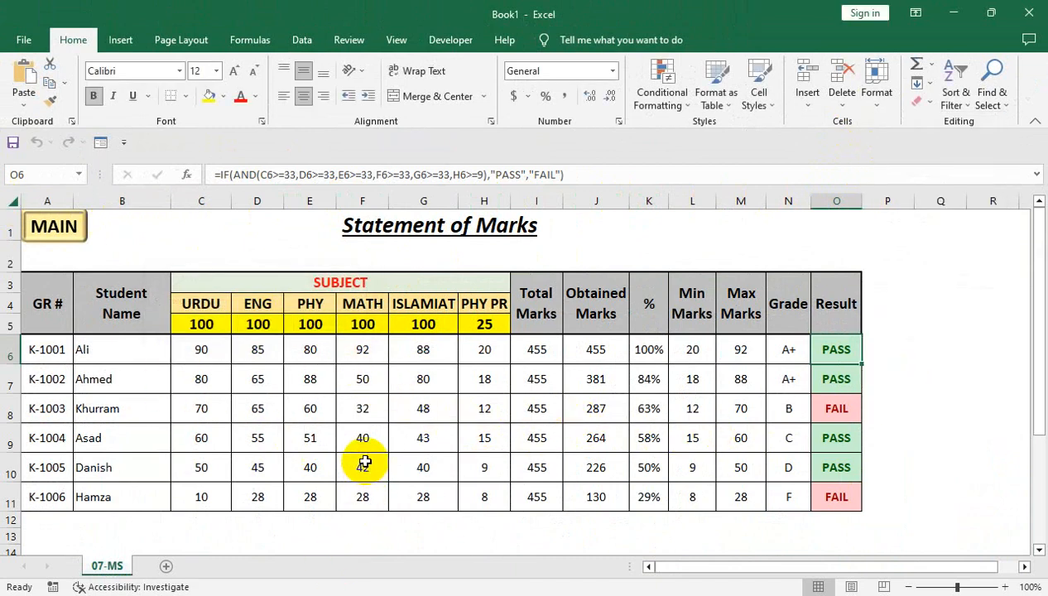
- Set the cell protection of the calculated range I6:O11 to Hidden as well as Locked
{"action": "left_click_drag", "start_coordinate": [521, 354], "coordinate": [824, 495]}
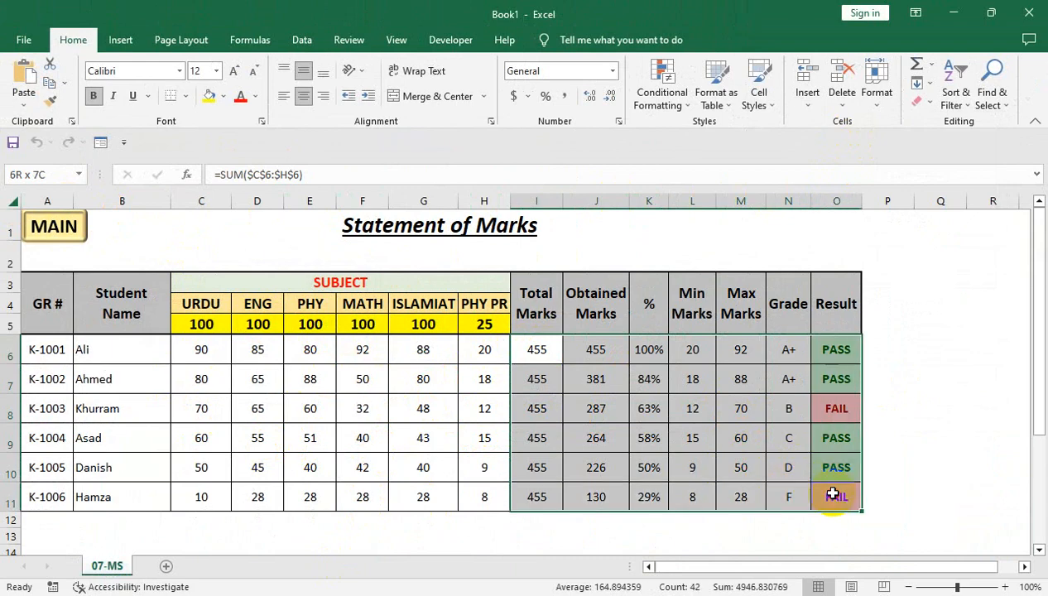
{"action": "left_click", "coordinate": [617, 120]}
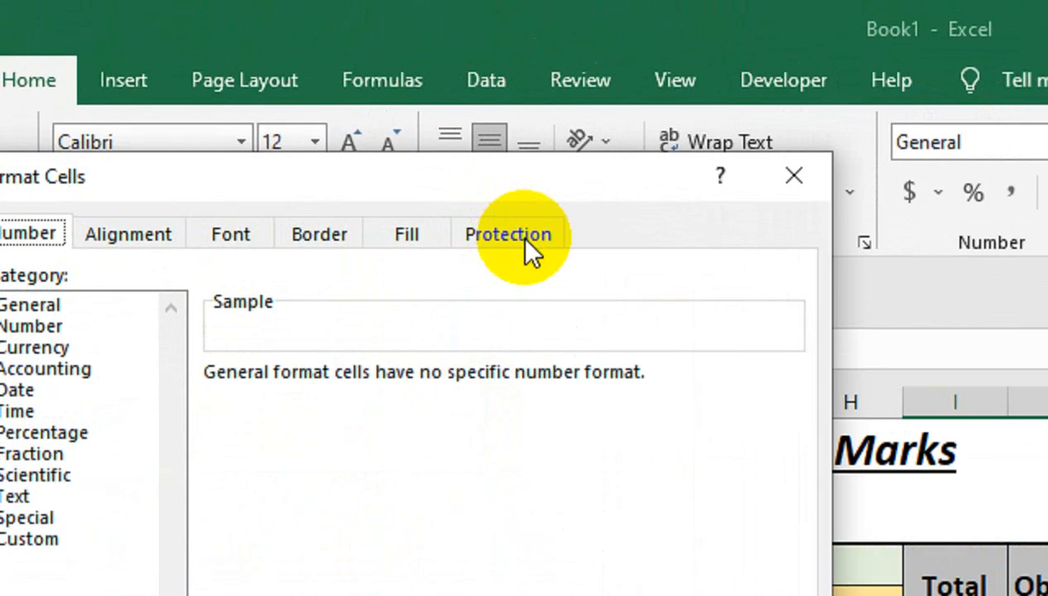
{"action": "left_click", "coordinate": [318, 117]}
{"action": "left_click", "coordinate": [124, 308]}
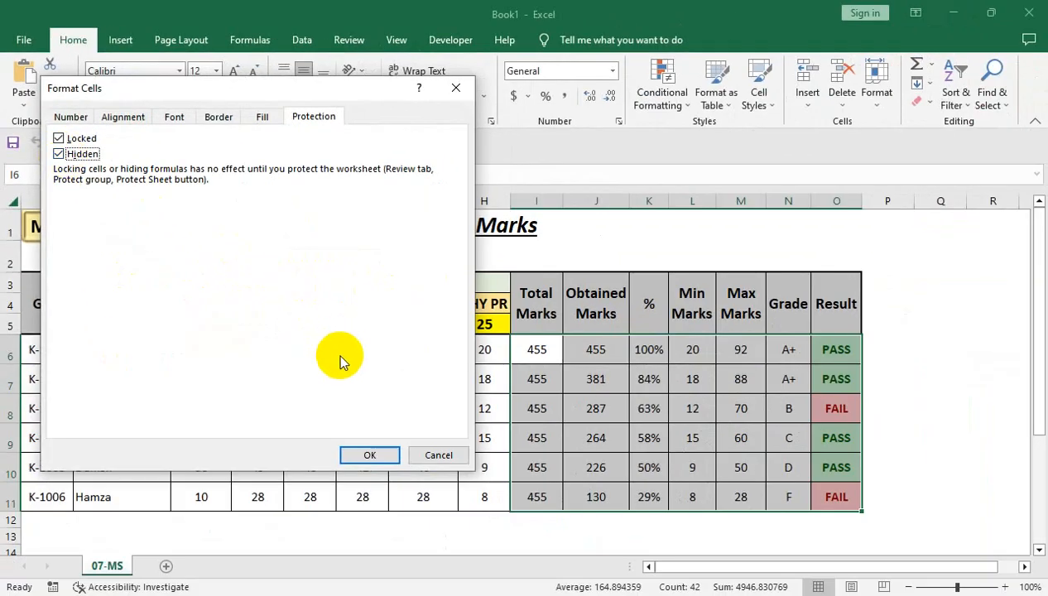
{"action": "left_click", "coordinate": [360, 452]}
{"action": "left_click", "coordinate": [423, 380]}
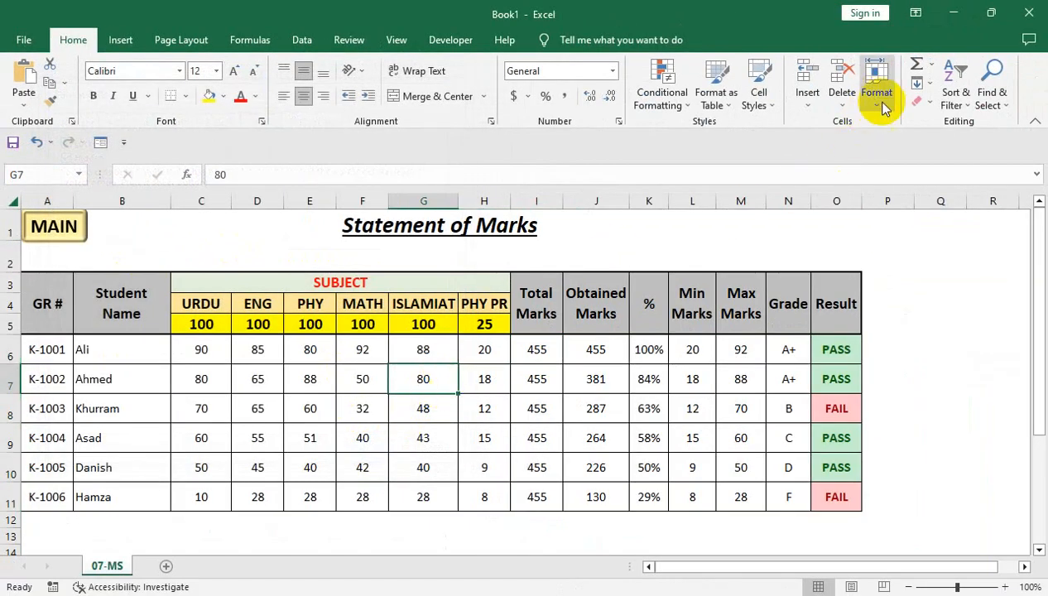
- Protect the sheet with a password, allowing selection of locked and unlocked cells, and re-enter the password to confirm
{"action": "left_click", "coordinate": [877, 83]}
{"action": "left_click", "coordinate": [895, 380]}
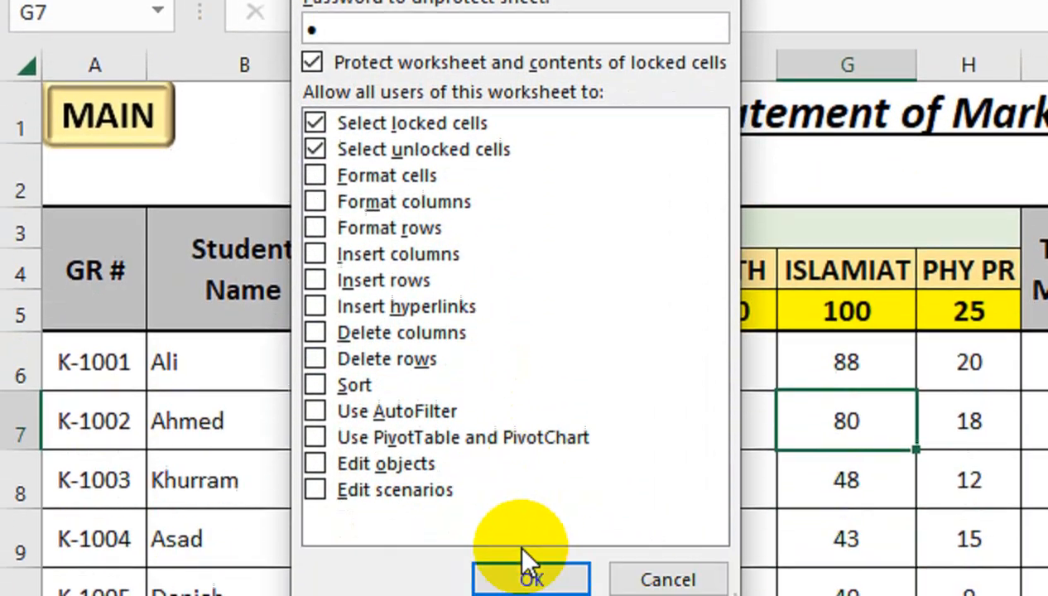
{"action": "left_click", "coordinate": [531, 578]}
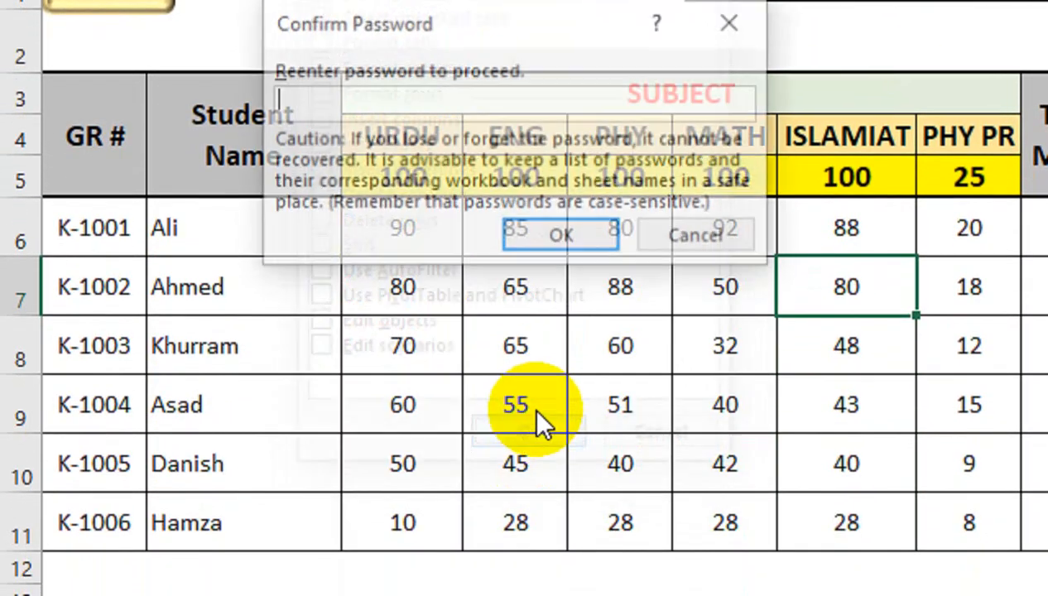
{"action": "type", "text": "•"}
{"action": "left_click", "coordinate": [537, 266]}
- Check the formula display for the calculated cells I6, J6, K6, M6 and O6
{"action": "left_click", "coordinate": [805, 292]}
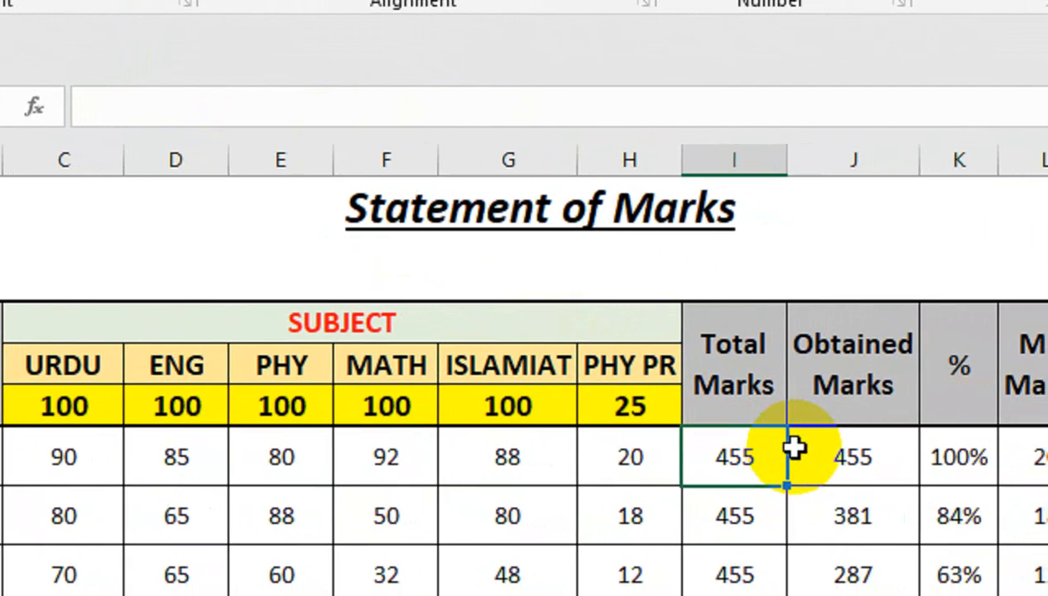
{"action": "left_click", "coordinate": [922, 493]}
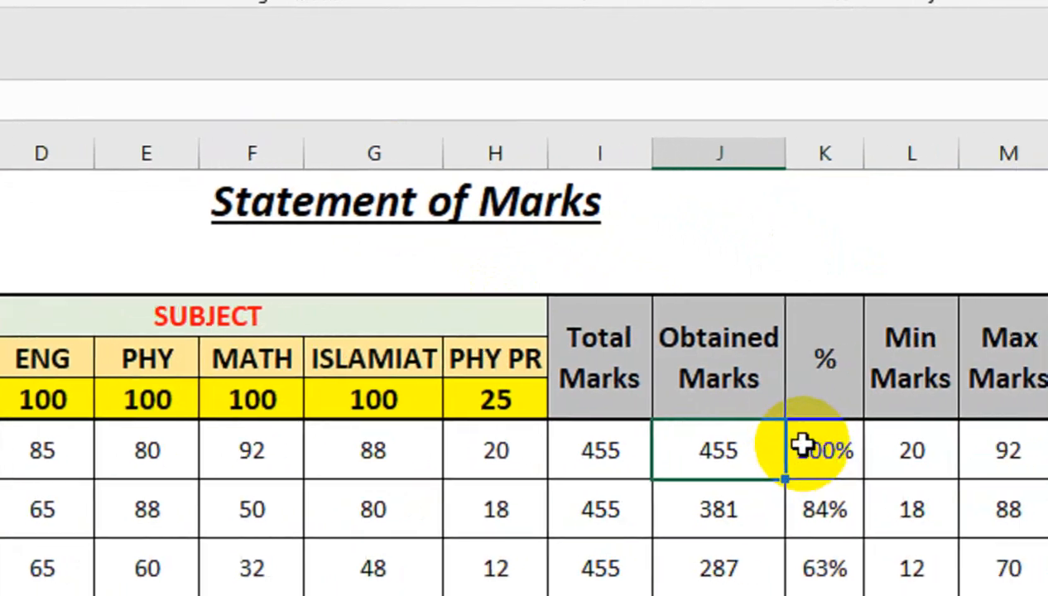
{"action": "left_click", "coordinate": [803, 445]}
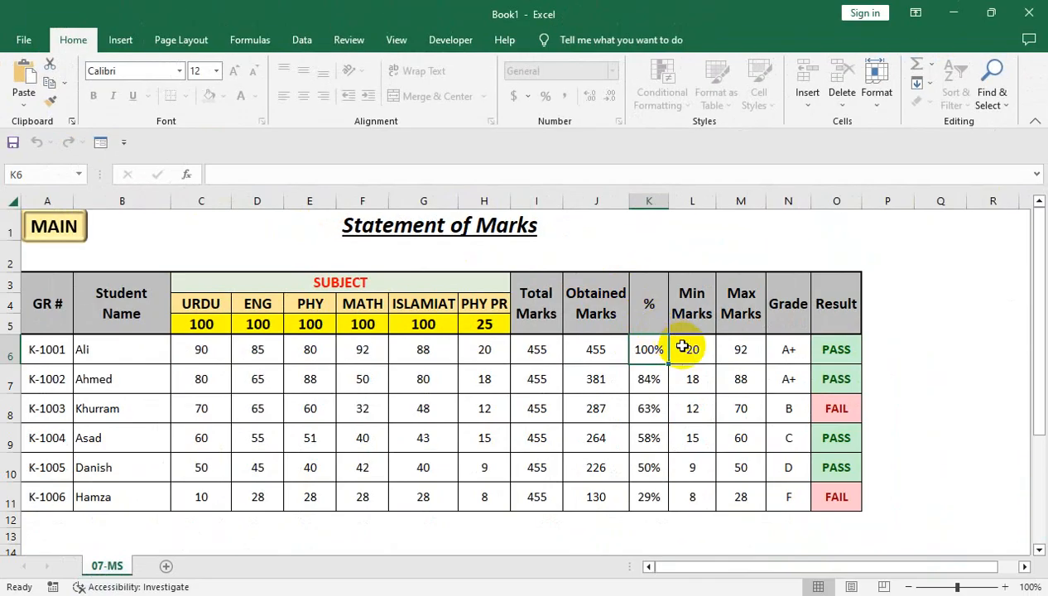
{"action": "left_click", "coordinate": [957, 452]}
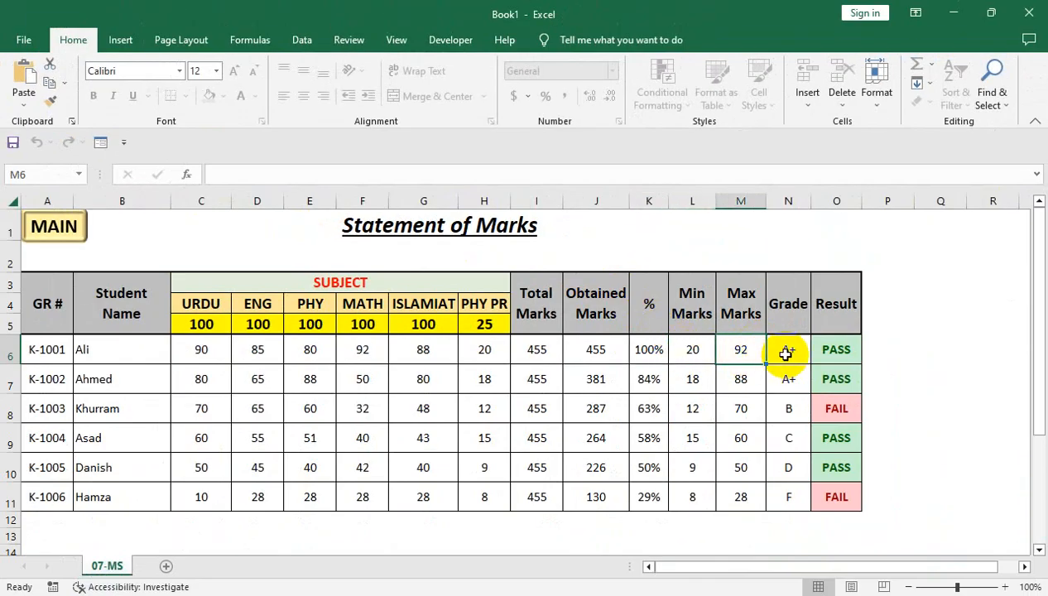
{"action": "left_click", "coordinate": [826, 351]}
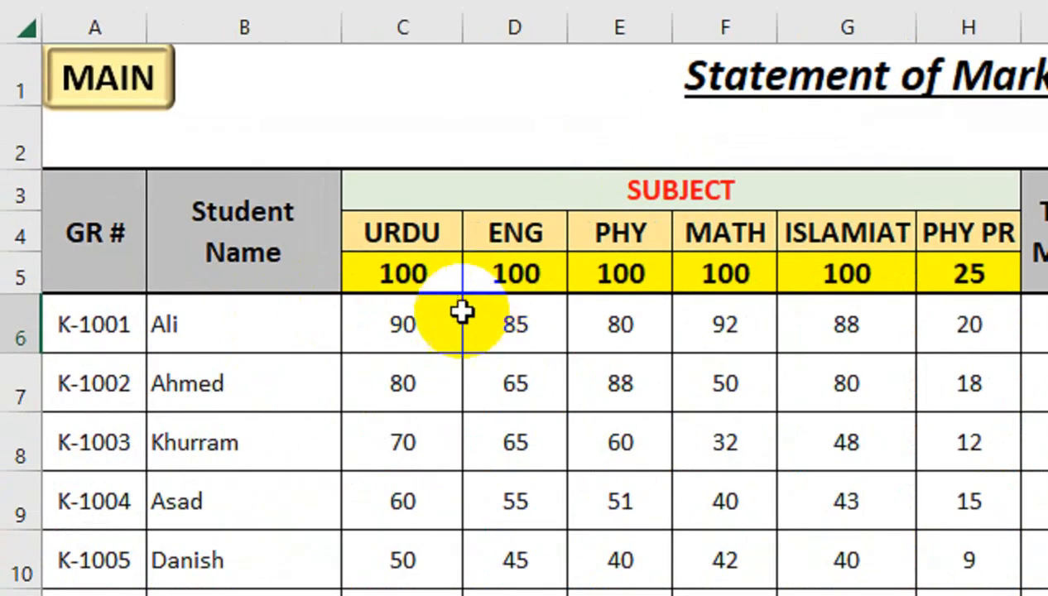
- Compare the displayed contents of marks cells C6 and G6 with the Grade cell N6
{"action": "left_click", "coordinate": [222, 349]}
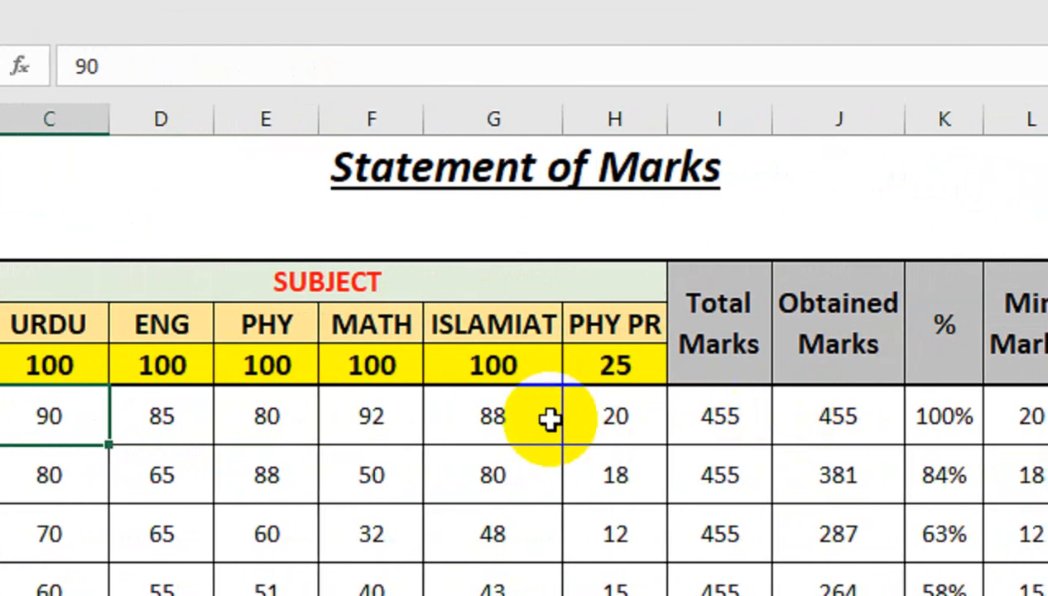
{"action": "left_click", "coordinate": [877, 478]}
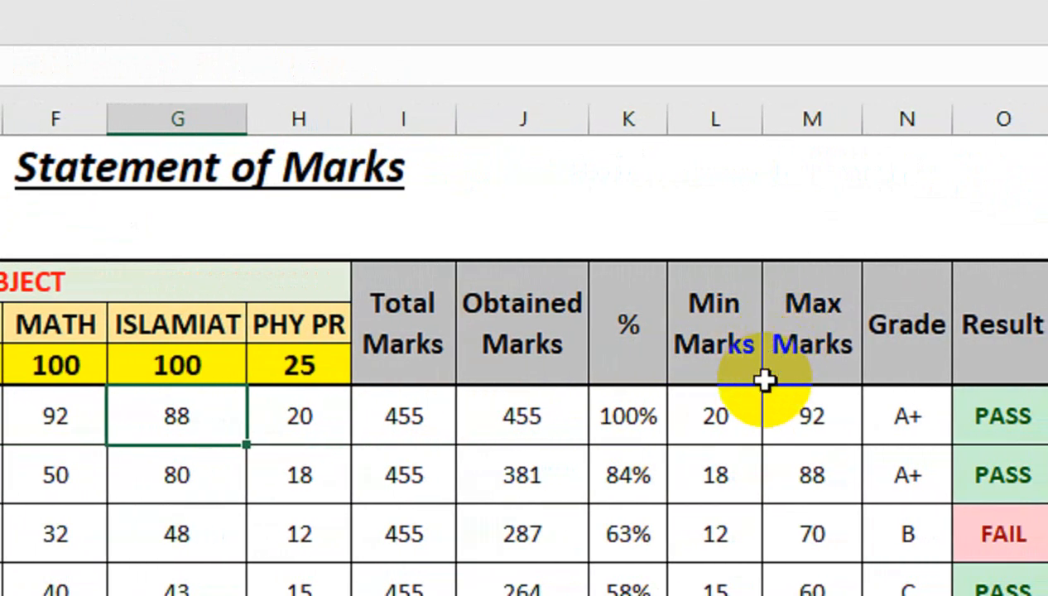
{"action": "left_click", "coordinate": [901, 412]}
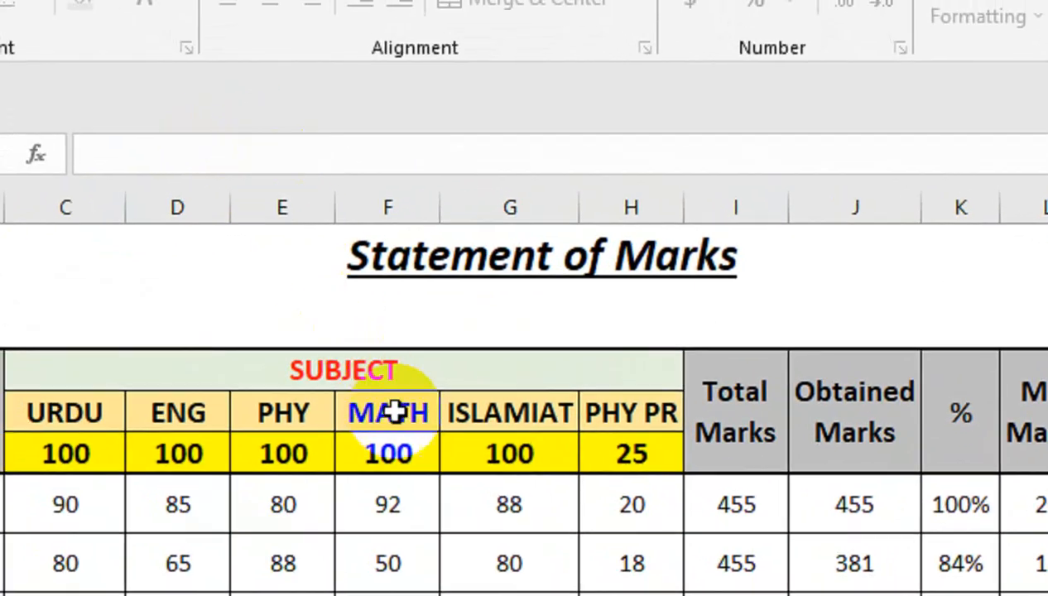
- Set the first student's ISLAMIAT mark in G6 to 90 and reselect the cell
{"action": "left_click", "coordinate": [472, 456]}
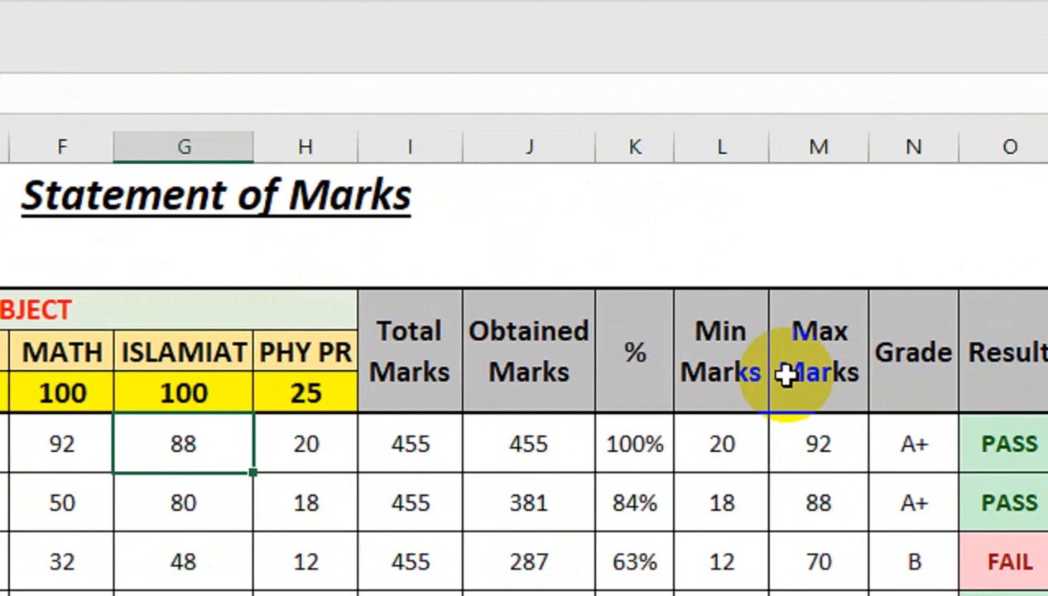
{"action": "type", "text": "90"}
{"action": "key", "text": "Return"}
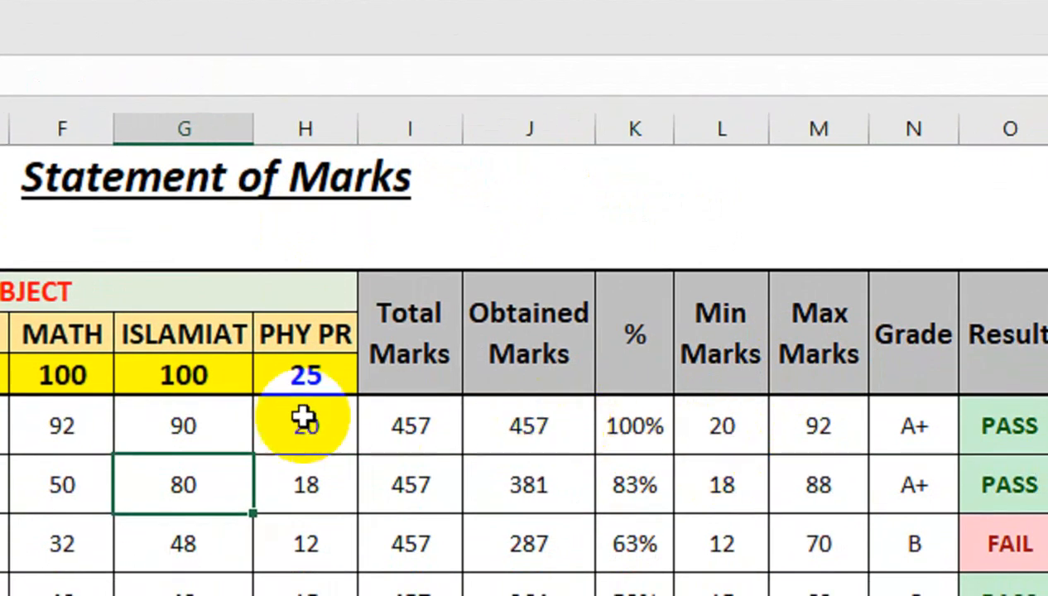
{"action": "left_click", "coordinate": [237, 445]}
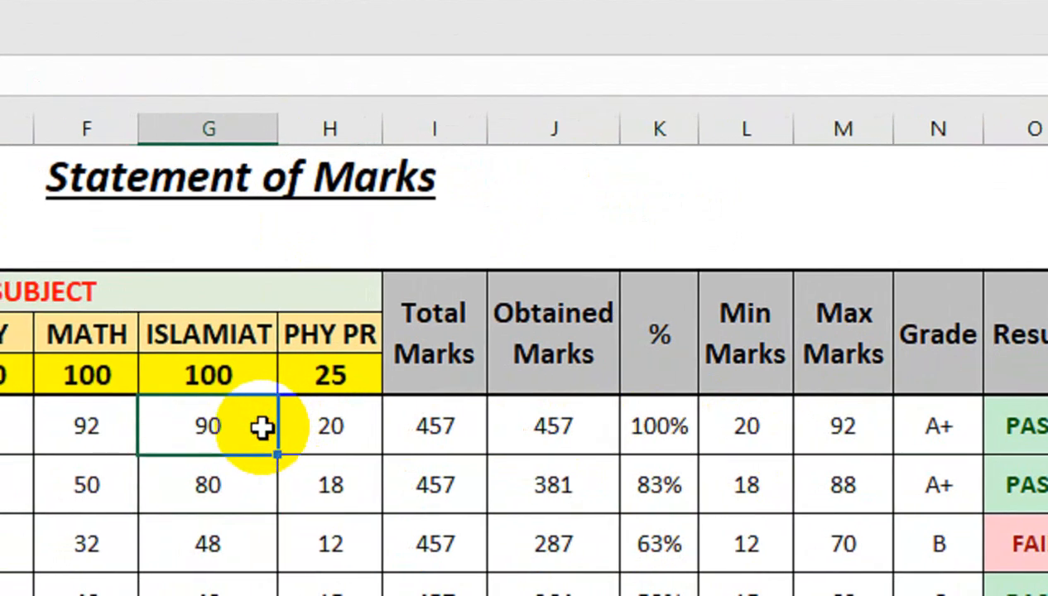
- Set the first student's ISLAMIAT mark to 20, MATH mark to 10 and ENG mark to 30
{"action": "type", "text": "20"}
{"action": "key", "text": "Return"}
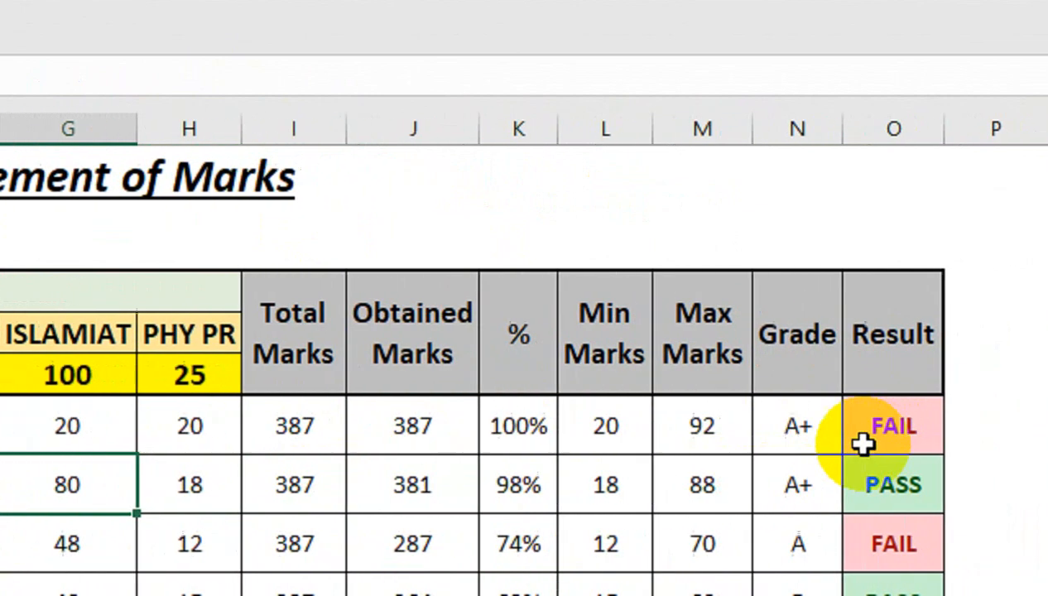
{"action": "left_click", "coordinate": [13, 418]}
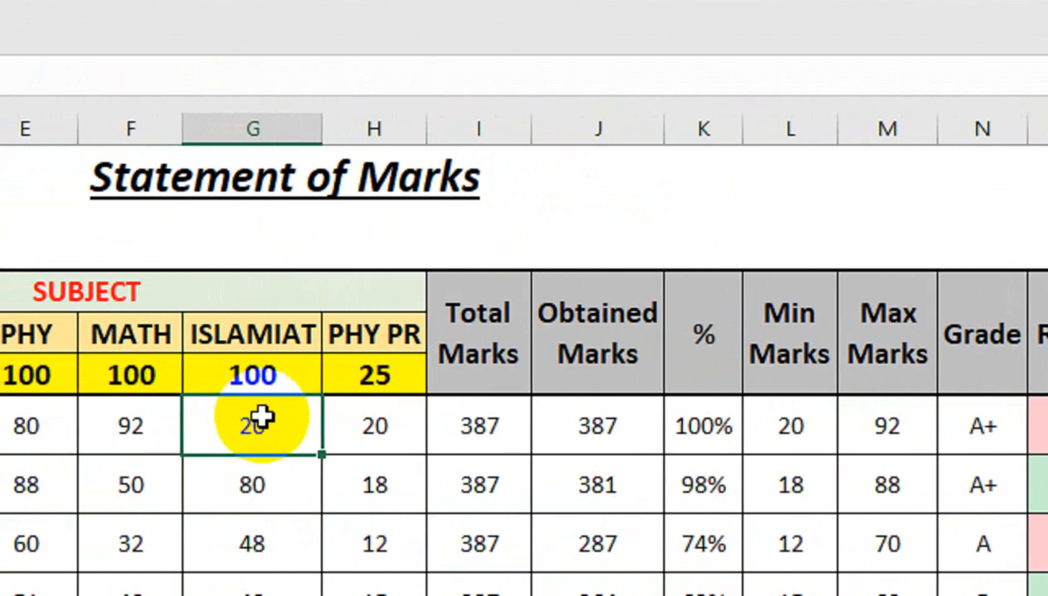
{"action": "left_click", "coordinate": [200, 437]}
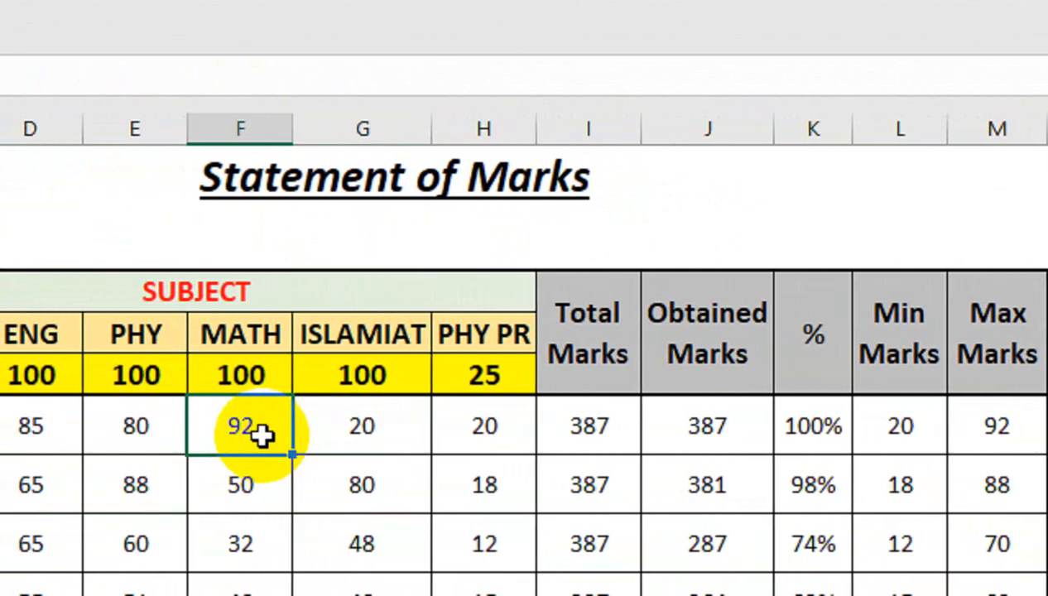
{"action": "type", "text": "10"}
{"action": "key", "text": "Return"}
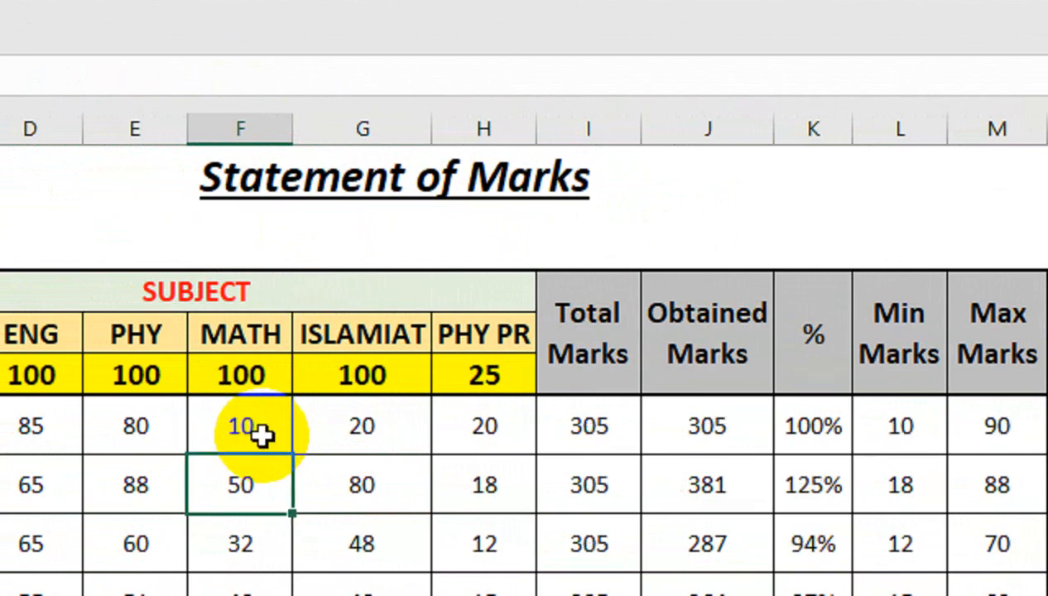
{"action": "left_click", "coordinate": [32, 425]}
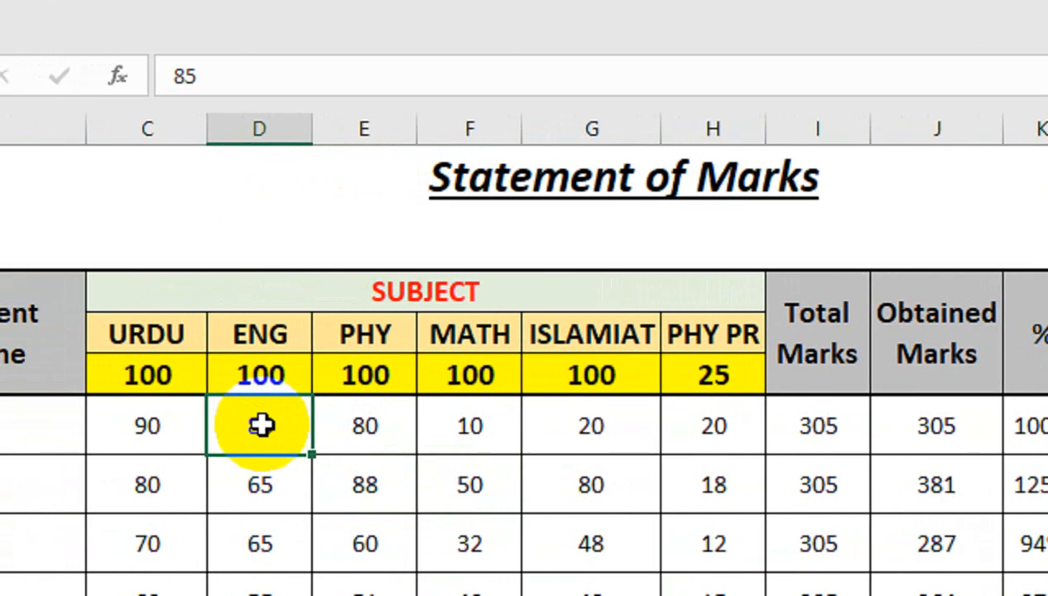
{"action": "type", "text": "30"}
{"action": "key", "text": "Return"}
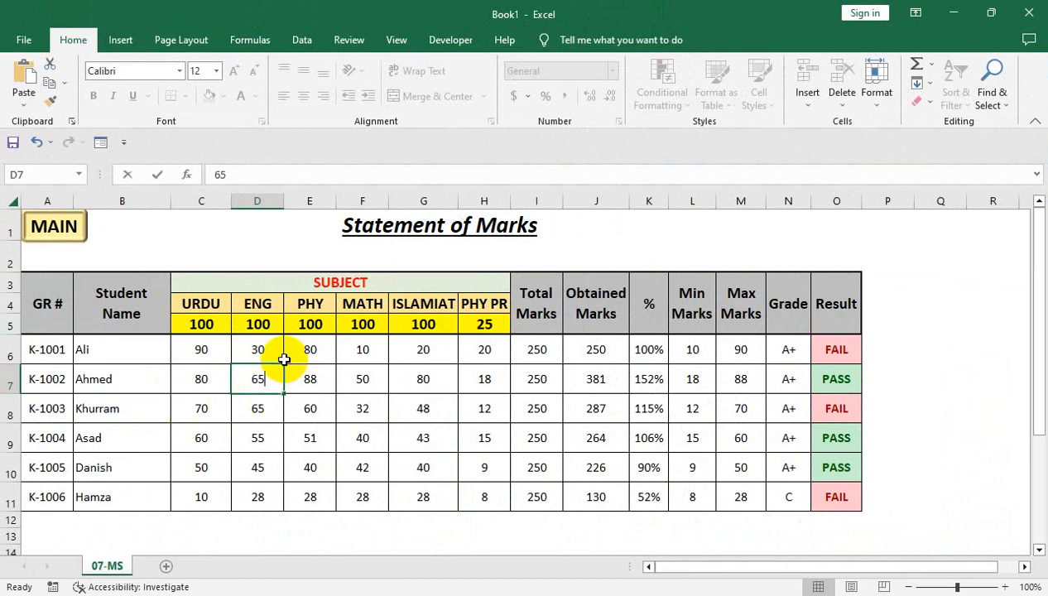
- Try entering the text zzz as the ENG marks of the second and third students in D7 and D8
{"action": "type", "text": "z"}
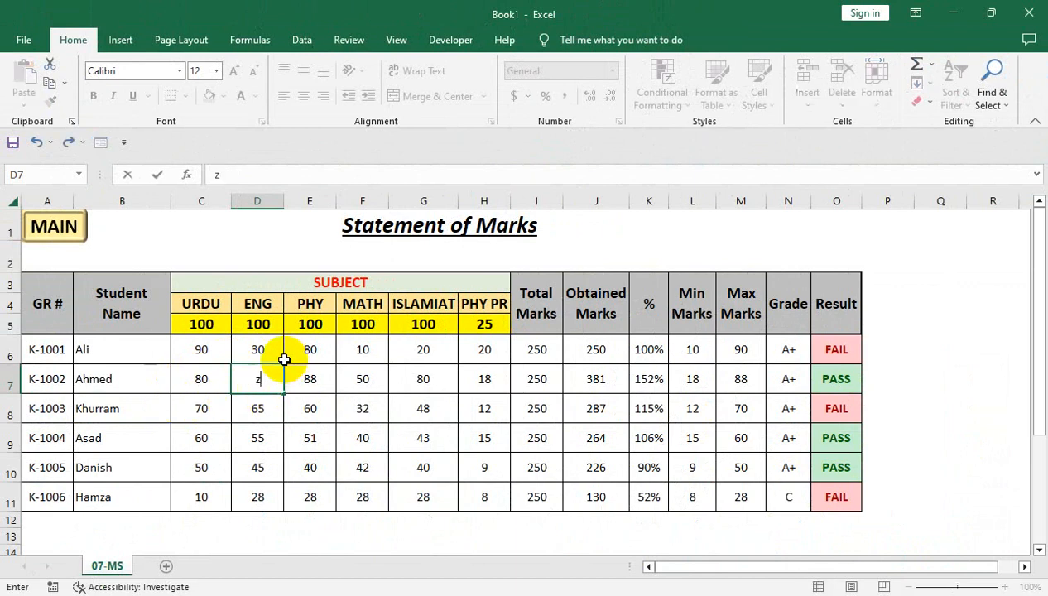
{"action": "type", "text": "zz"}
{"action": "key", "text": "Return"}
{"action": "type", "text": "zzz"}
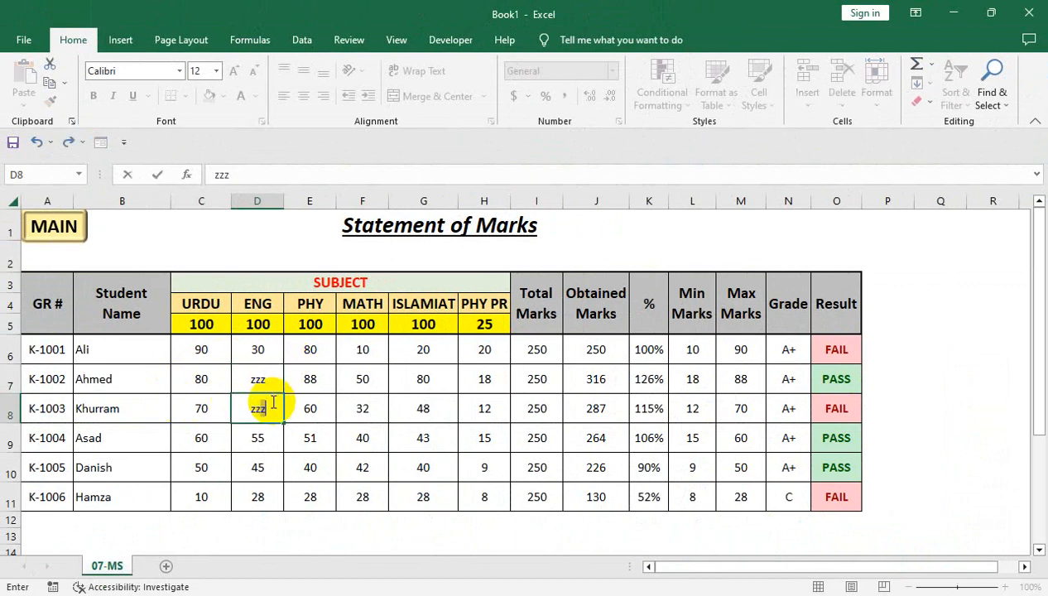
- Discard the entry in D8 and undo the test edits in the ENG, MATH and ISLAMIAT marks cells
{"action": "left_click", "coordinate": [320, 402]}
{"action": "key", "text": "ctrl+z"}
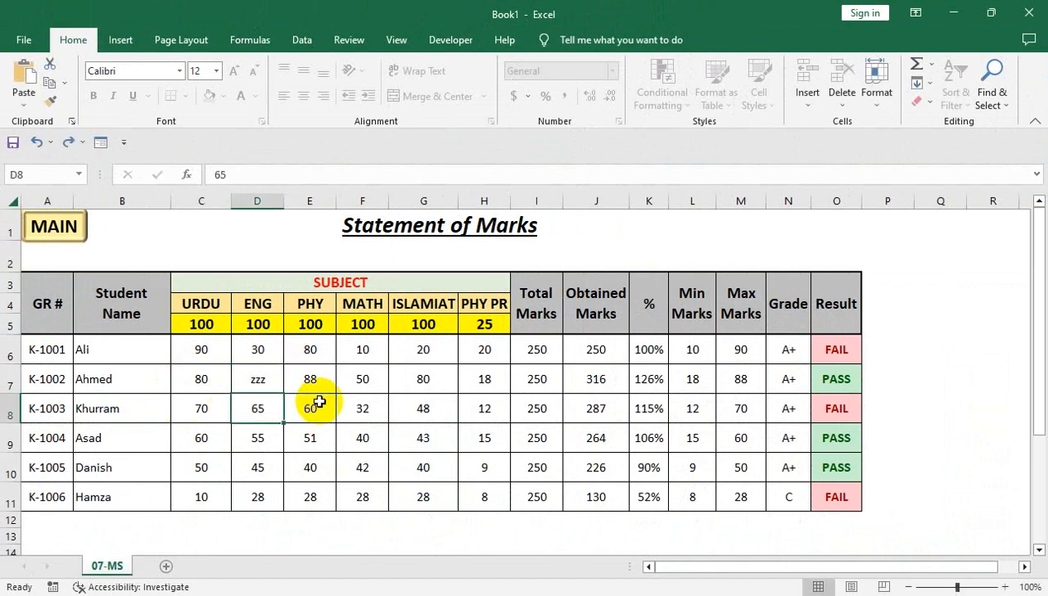
{"action": "key", "text": "ctrl+z"}
{"action": "key", "text": "ctrl+z"}
{"action": "key", "text": "ctrl+z"}
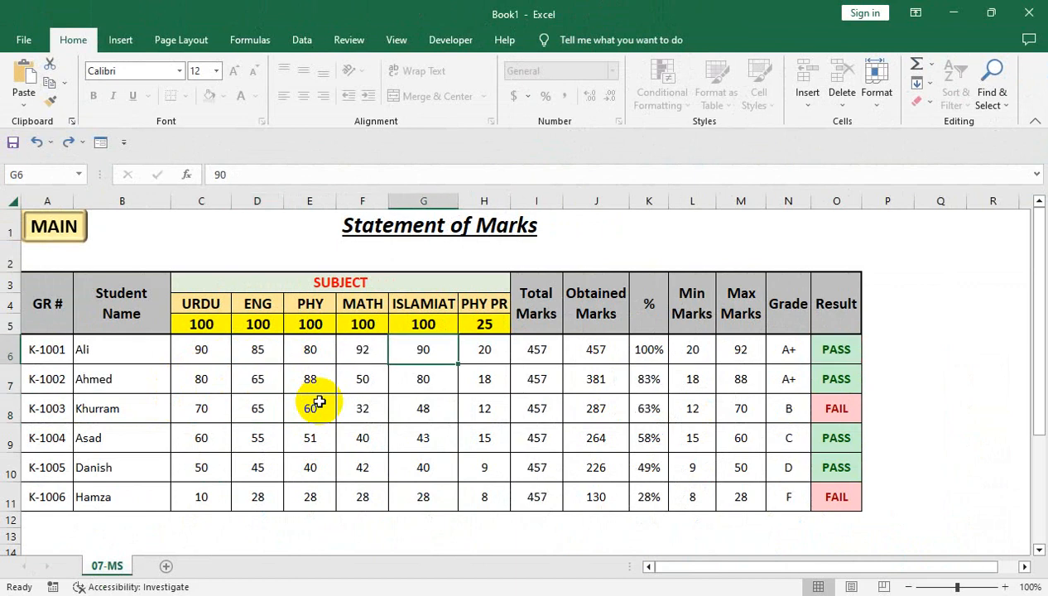
- Unprotect the sheet by entering its protection password
{"action": "key", "text": "ctrl+Right"}
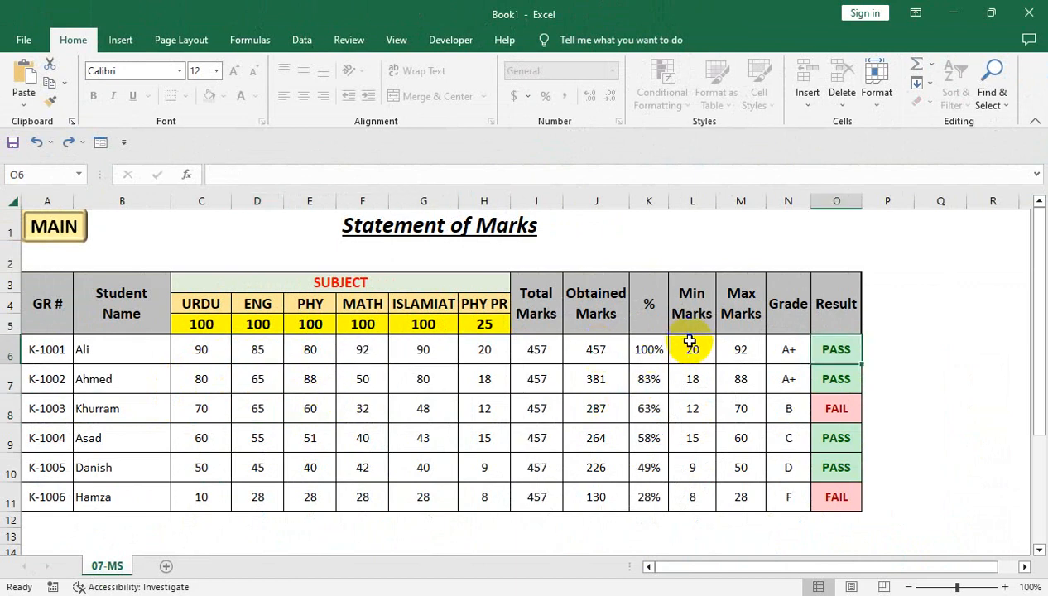
{"action": "left_click", "coordinate": [880, 105]}
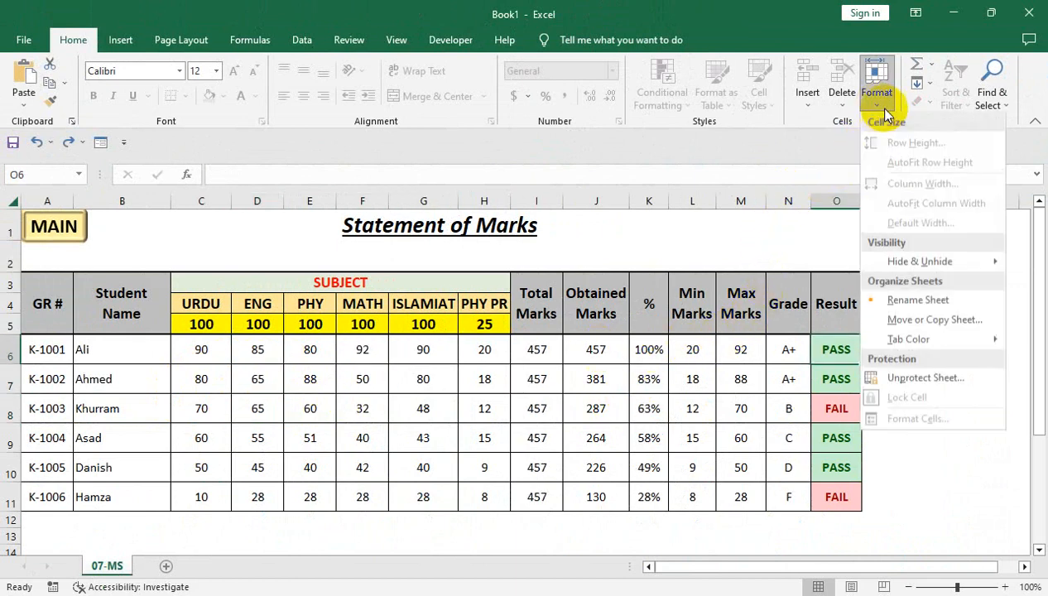
{"action": "left_click", "coordinate": [915, 379]}
{"action": "type", "text": "1"}
{"action": "left_click", "coordinate": [267, 324]}
- Inspect the formulas of the calculated range I6:O11, including Grade cell N6 and percentage cell K6
{"action": "left_click_drag", "start_coordinate": [546, 351], "coordinate": [819, 497]}
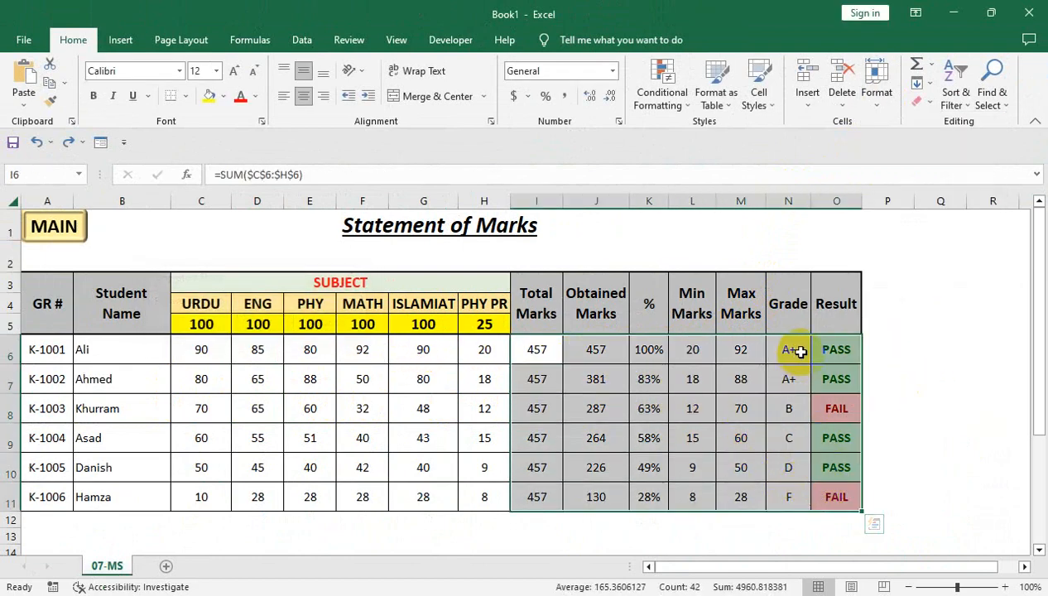
{"action": "left_click", "coordinate": [798, 351]}
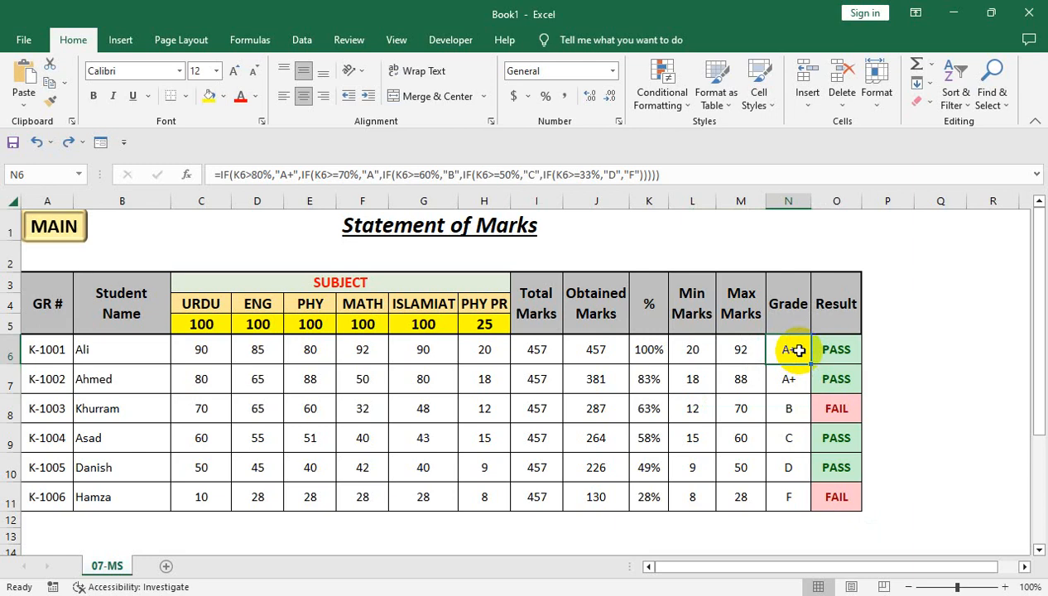
{"action": "left_click", "coordinate": [659, 352]}
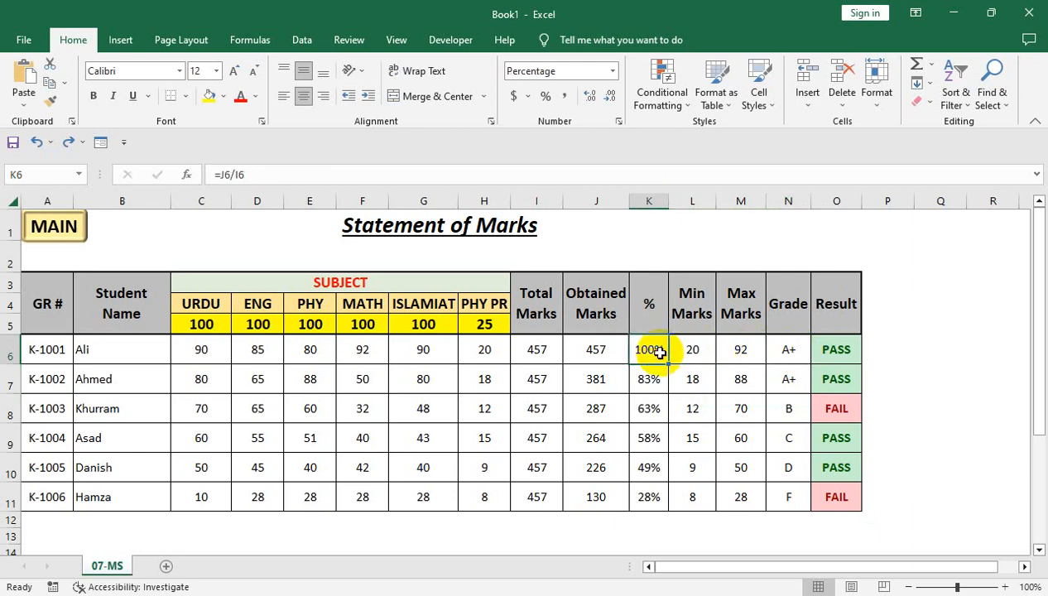
{"action": "left_click", "coordinate": [781, 350]}
- Turn off the Hidden protection option for calculated cells I6:O11 while keeping them Locked
{"action": "left_click_drag", "start_coordinate": [536, 349], "coordinate": [836, 497]}
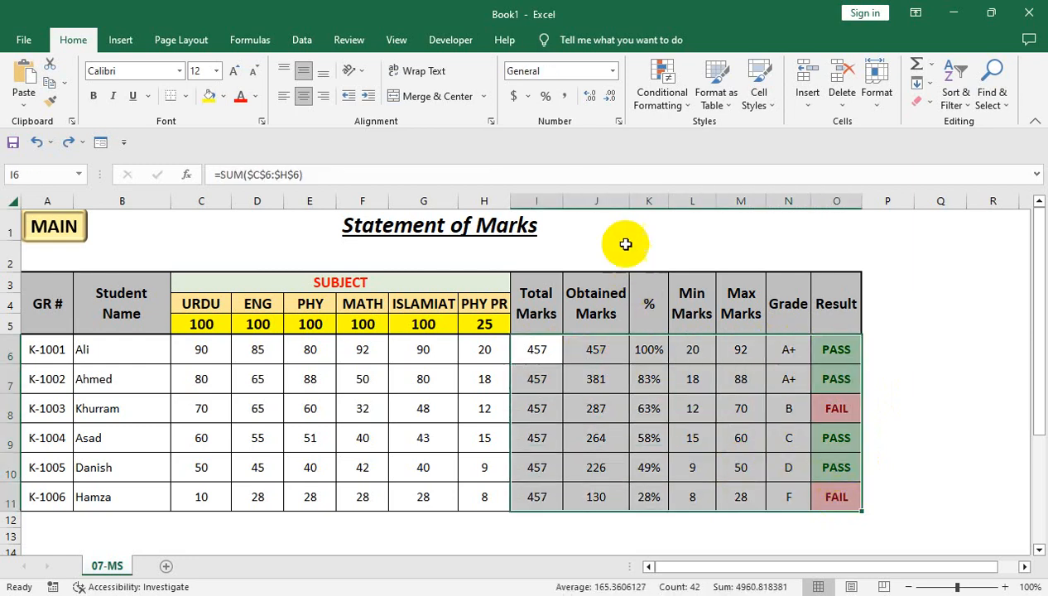
{"action": "left_click", "coordinate": [619, 121]}
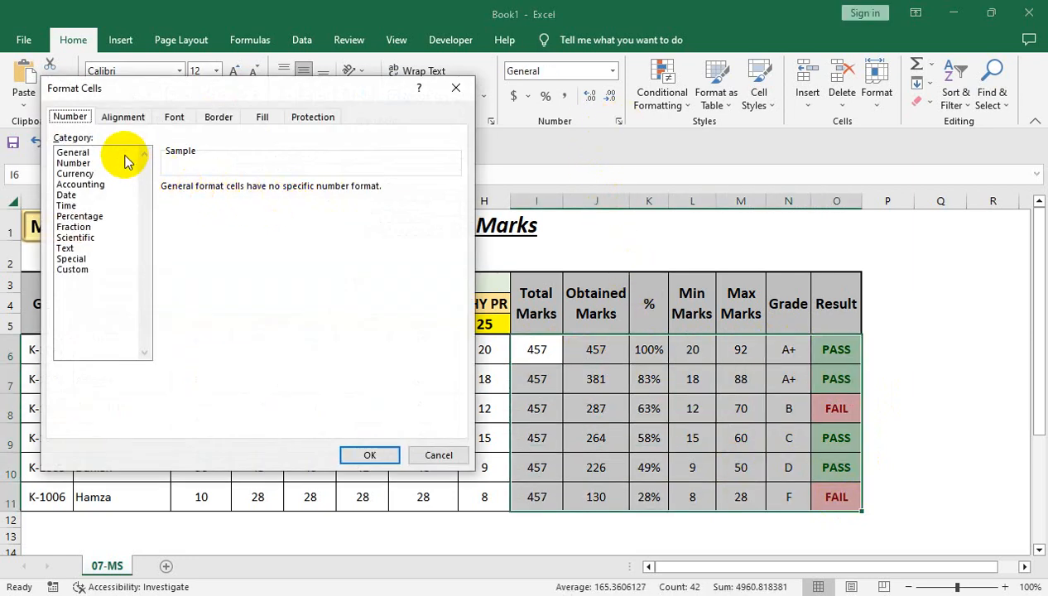
{"action": "left_click", "coordinate": [312, 117]}
{"action": "left_click", "coordinate": [78, 151]}
{"action": "left_click", "coordinate": [58, 154]}
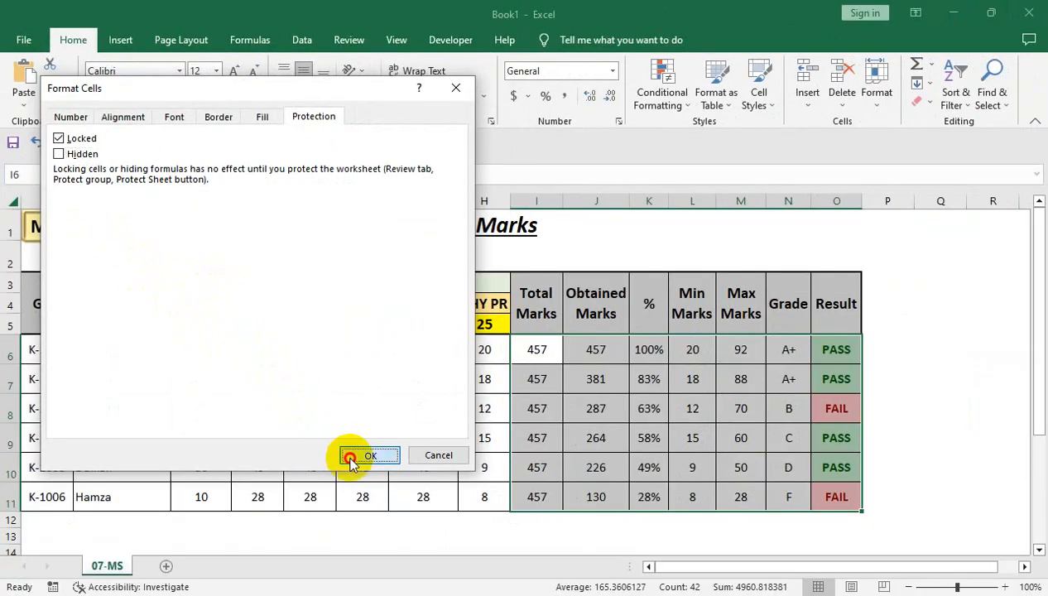
{"action": "left_click", "coordinate": [350, 458]}
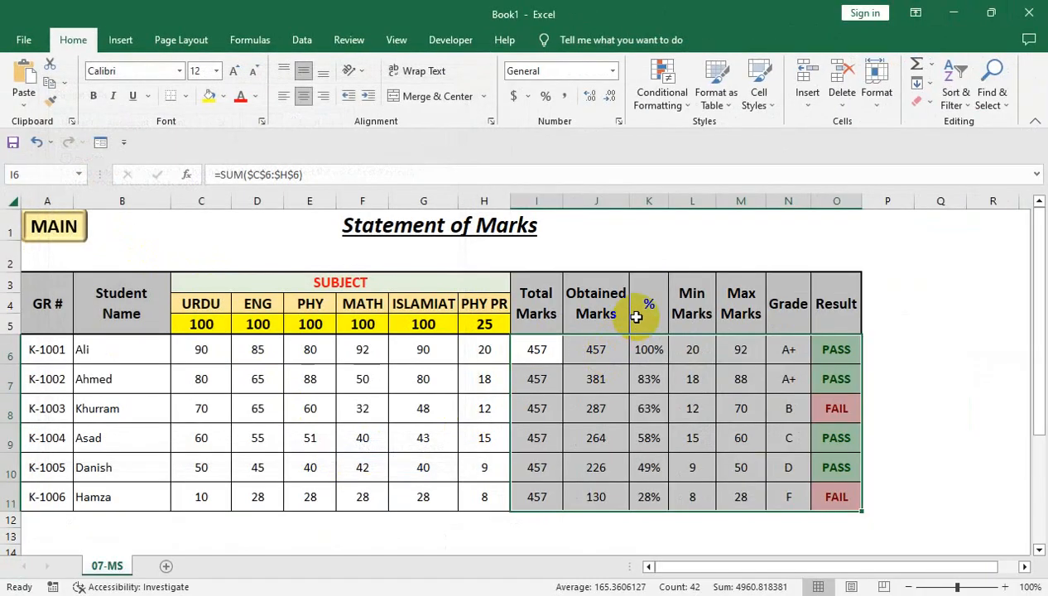
- Protect the sheet with a password, allowing selection of locked and unlocked cells, and re-enter the password to confirm
{"action": "left_click", "coordinate": [877, 86]}
{"action": "left_click", "coordinate": [916, 379]}
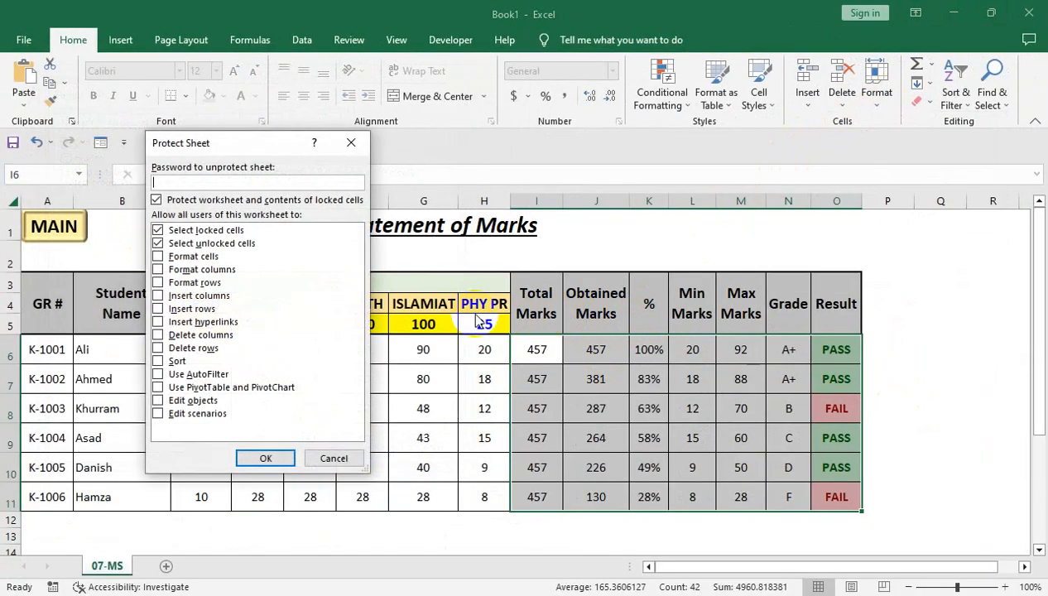
{"action": "left_click", "coordinate": [267, 458]}
{"action": "type", "text": "1"}
{"action": "left_click", "coordinate": [274, 356]}
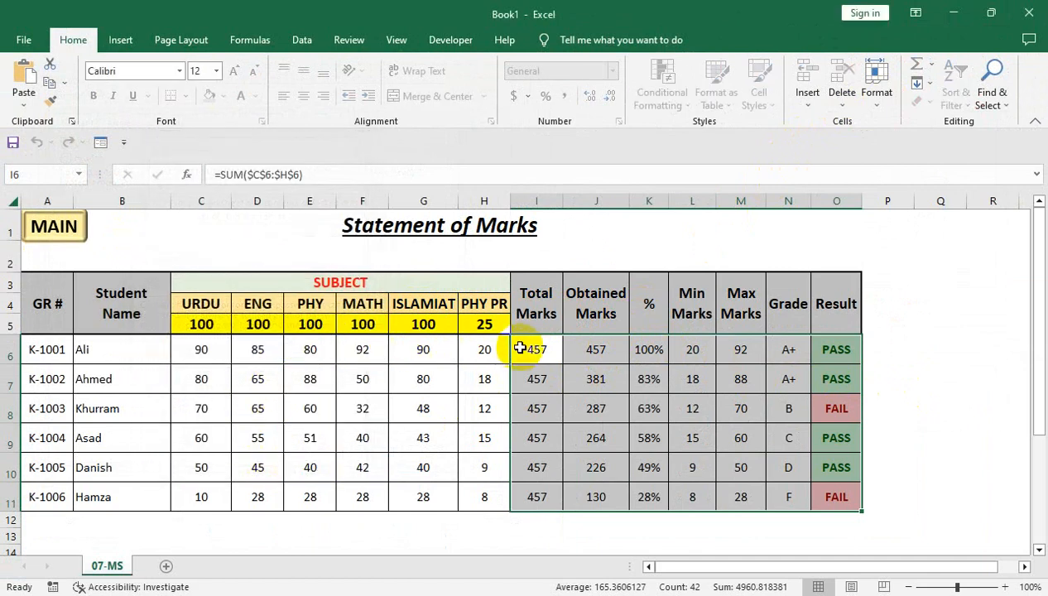
- Check the formula display for I6, L6 and N6 against marks cell G6, and select marks F6:H8
{"action": "left_click", "coordinate": [536, 350]}
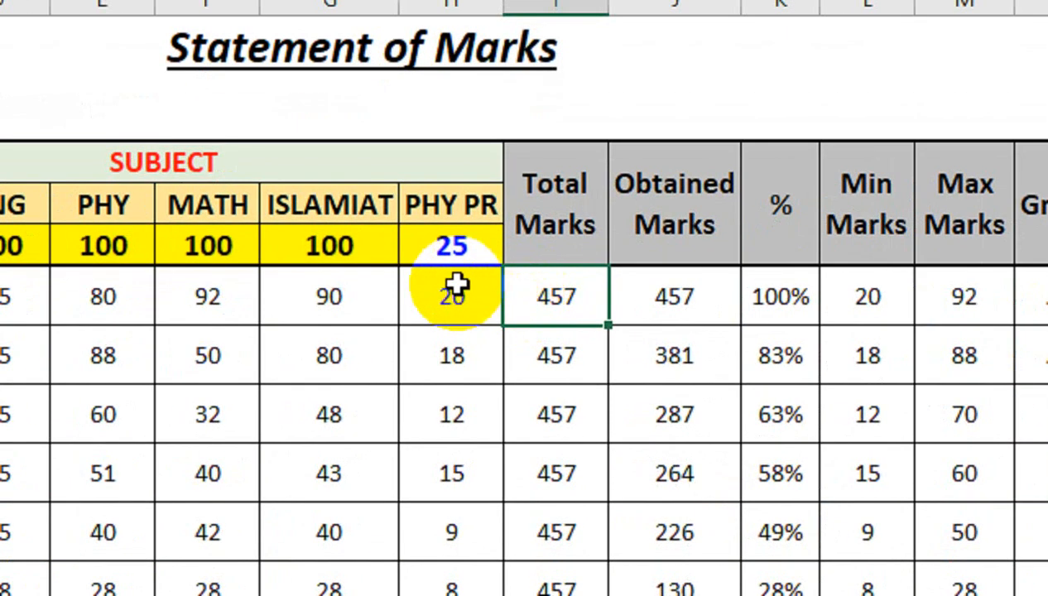
{"action": "left_click", "coordinate": [868, 297]}
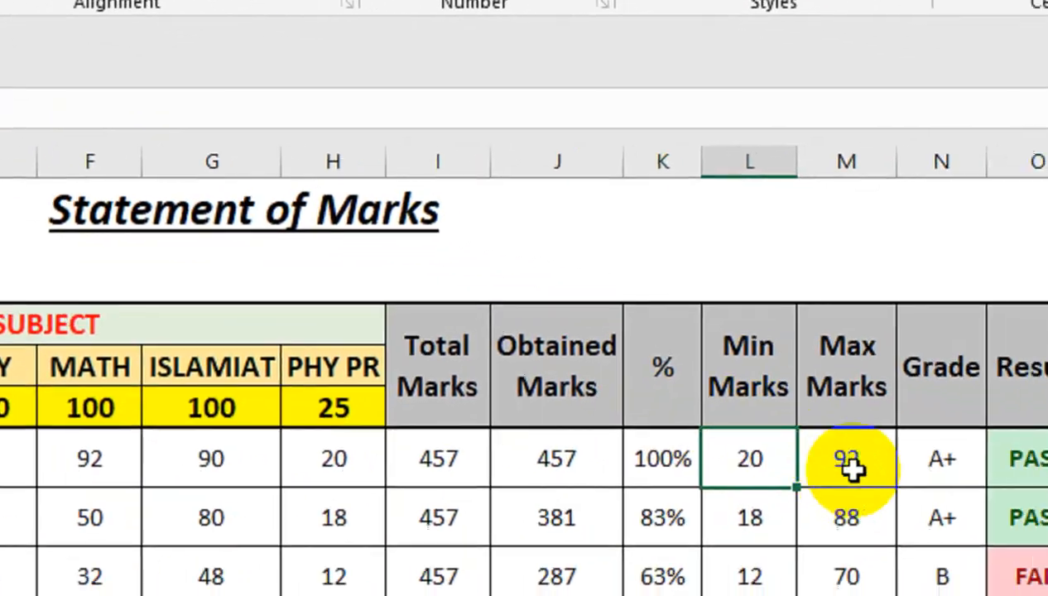
{"action": "left_click", "coordinate": [940, 459]}
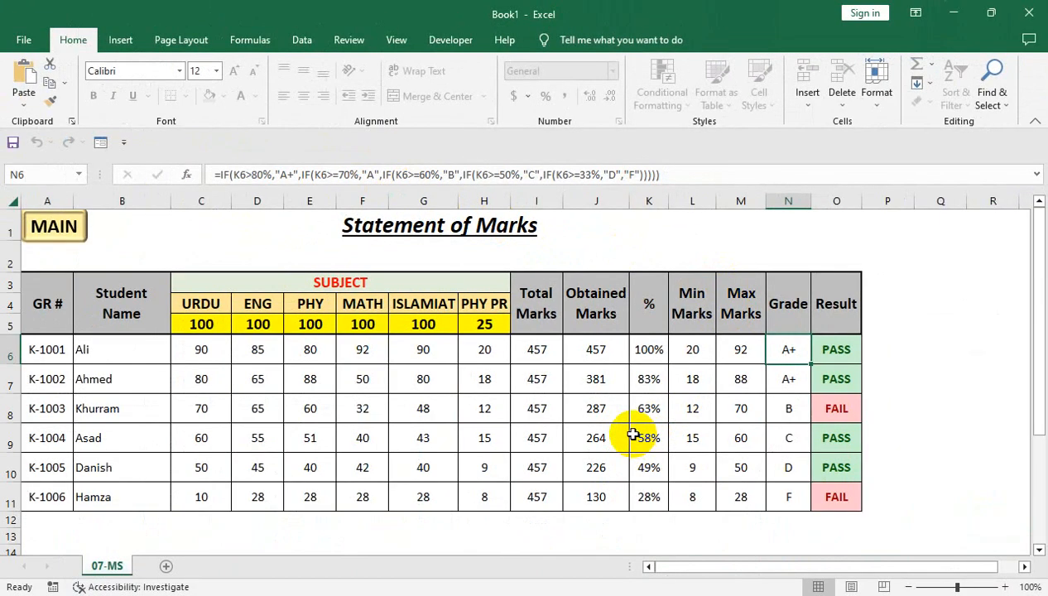
{"action": "left_click", "coordinate": [423, 352]}
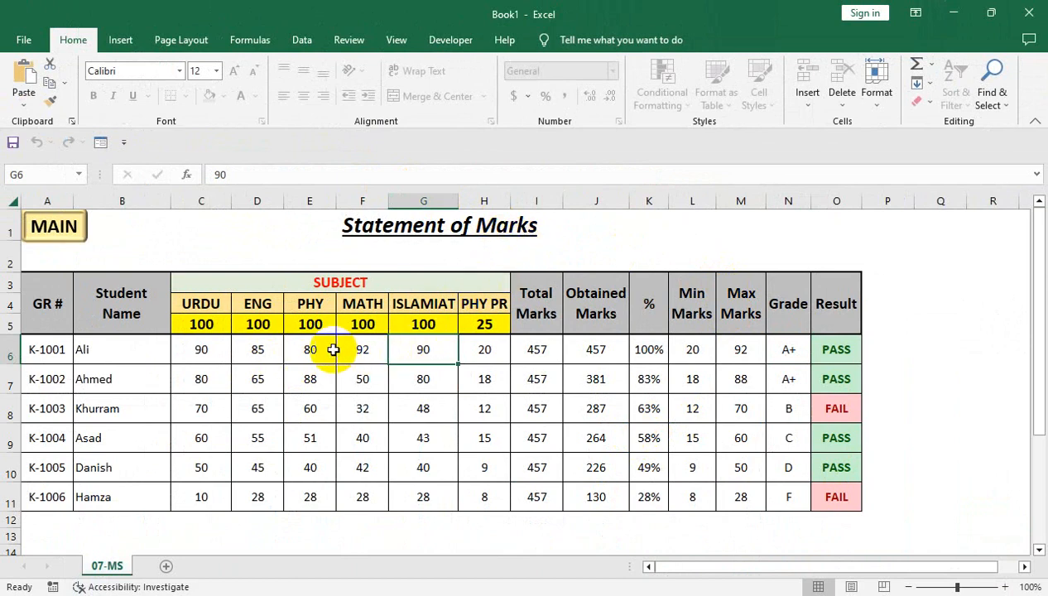
{"action": "left_click_drag", "start_coordinate": [369, 347], "coordinate": [479, 408]}
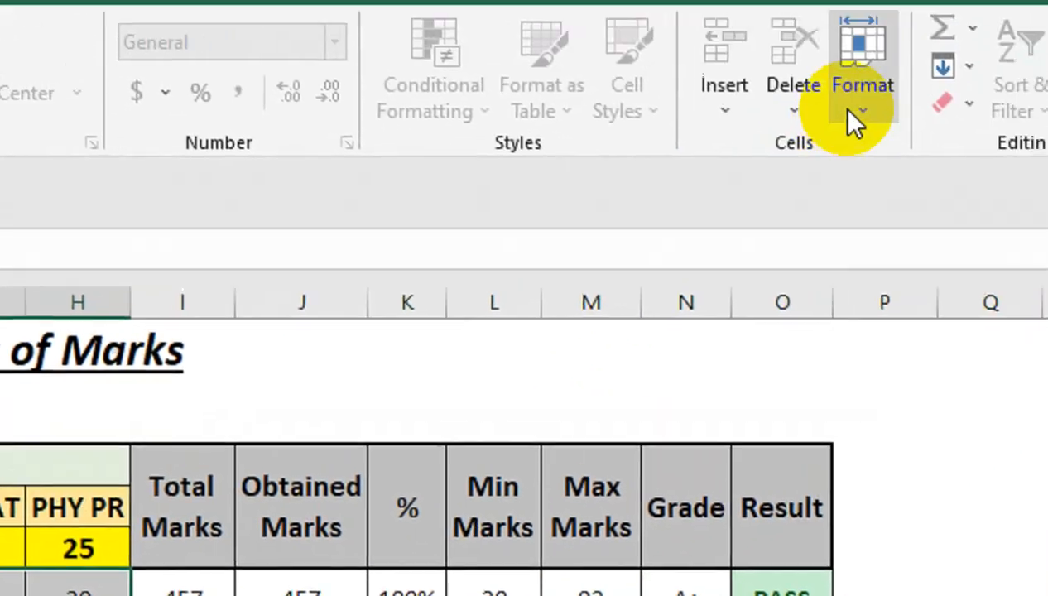
- Start removing the protection from the sheet
{"action": "left_click", "coordinate": [856, 108]}
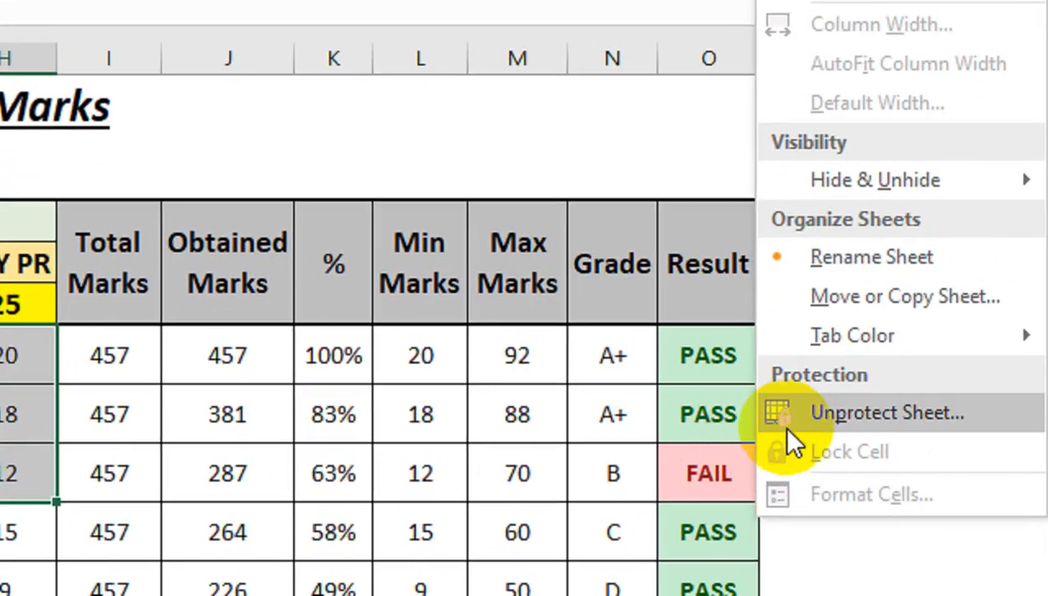
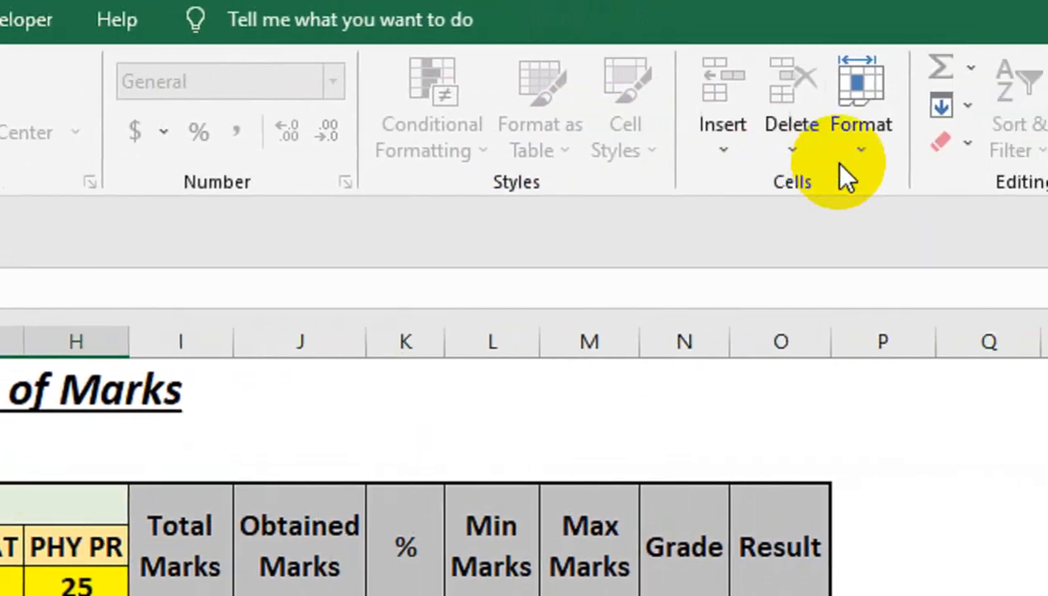
- Remove the sheet protection by entering the sheet password
{"action": "left_click", "coordinate": [892, 112]}
{"action": "left_click", "coordinate": [790, 469]}
{"action": "type", "text": "1"}
{"action": "left_click", "coordinate": [300, 355]}
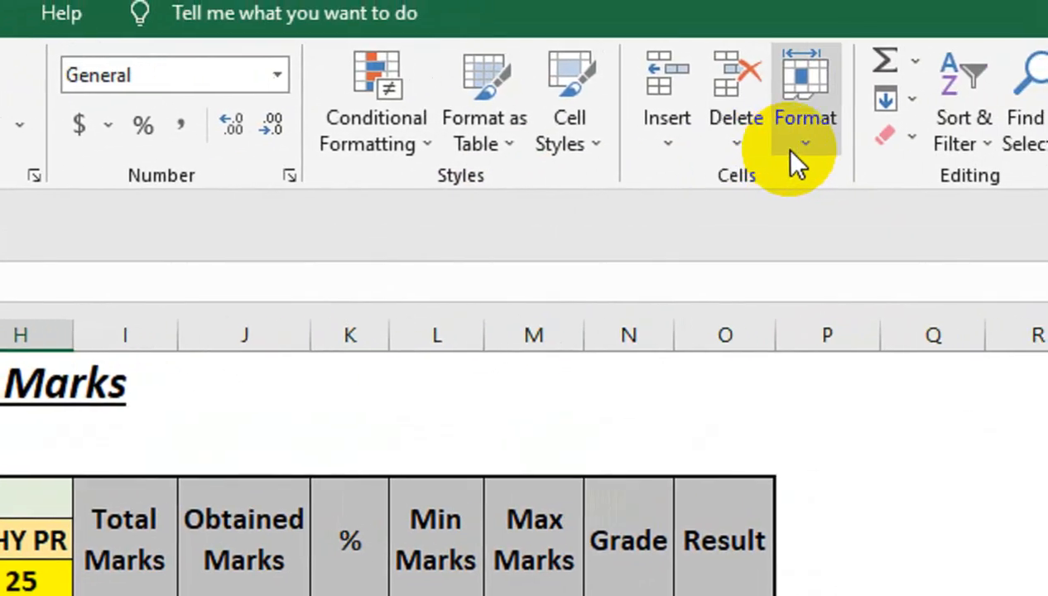
- Check the lock setting of marks F6:H8 and inspect the formulas of calculated cells in row 6, including N6 and J6
{"action": "left_click", "coordinate": [796, 161]}
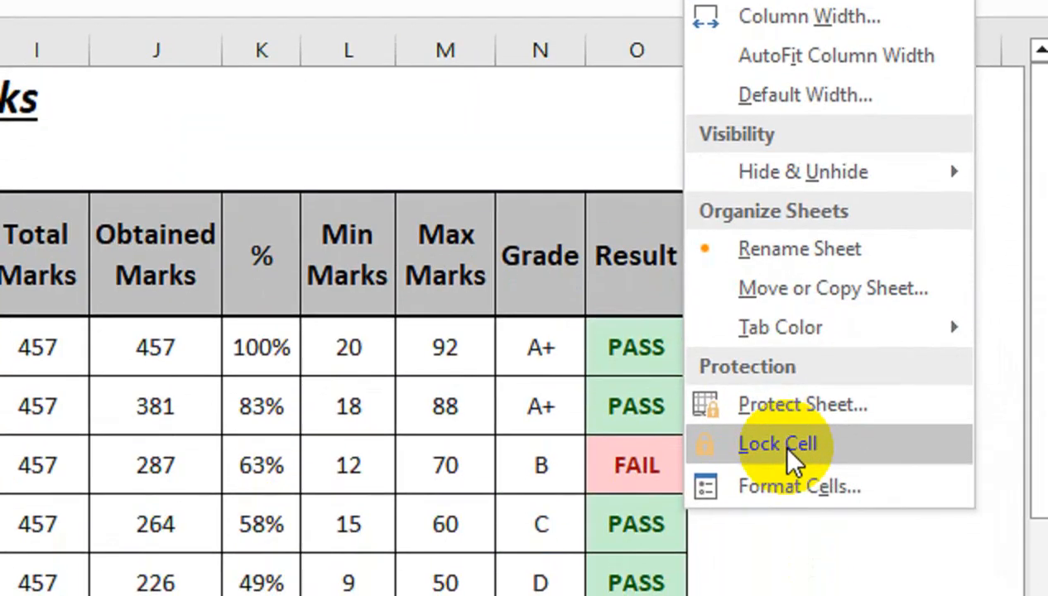
{"action": "left_click", "coordinate": [309, 349]}
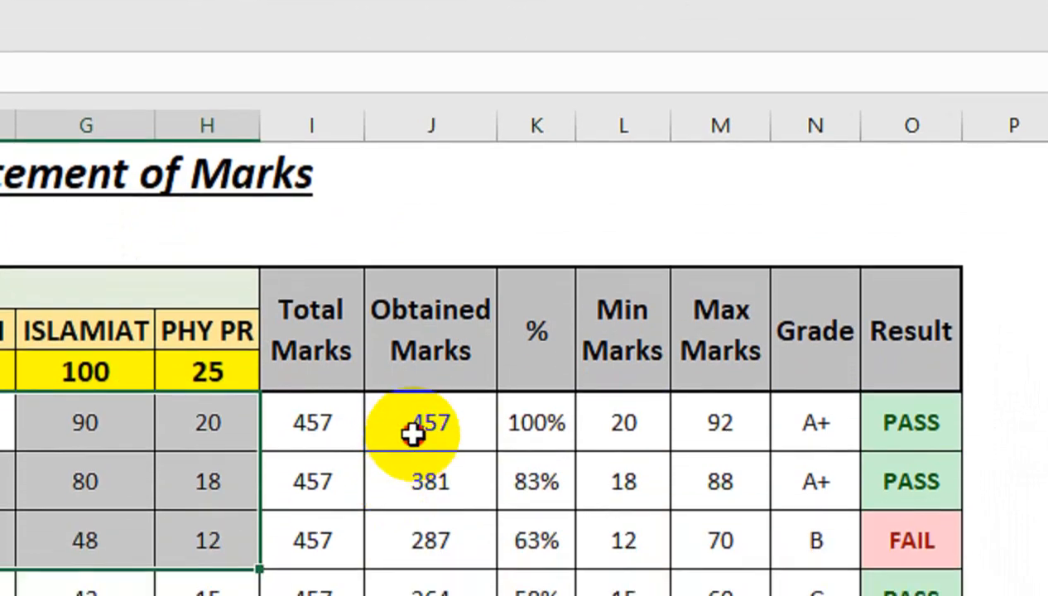
{"action": "left_click", "coordinate": [421, 583]}
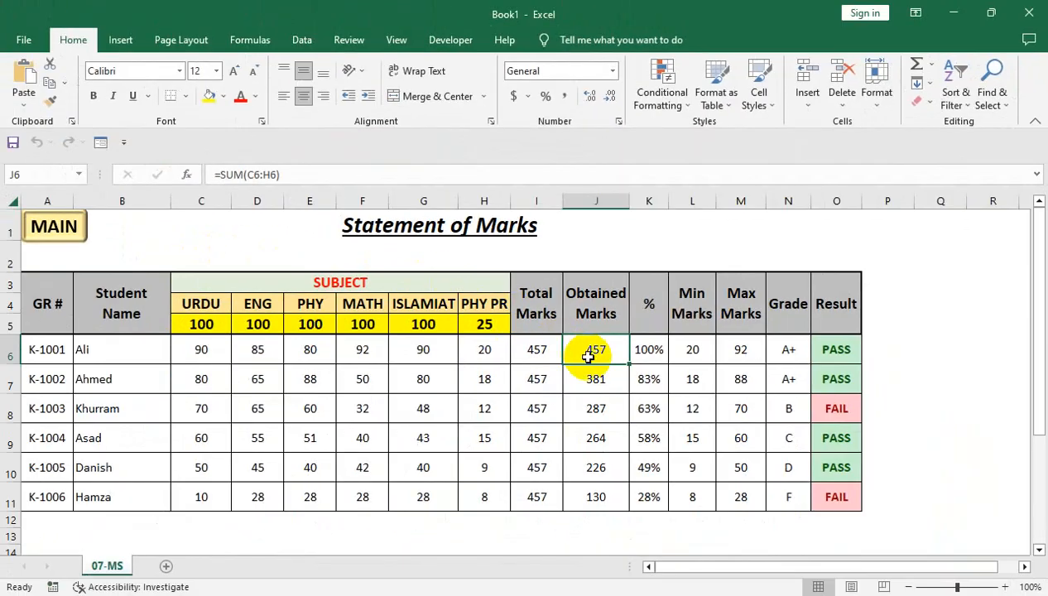
{"action": "left_click", "coordinate": [749, 424]}
{"action": "left_click", "coordinate": [928, 418]}
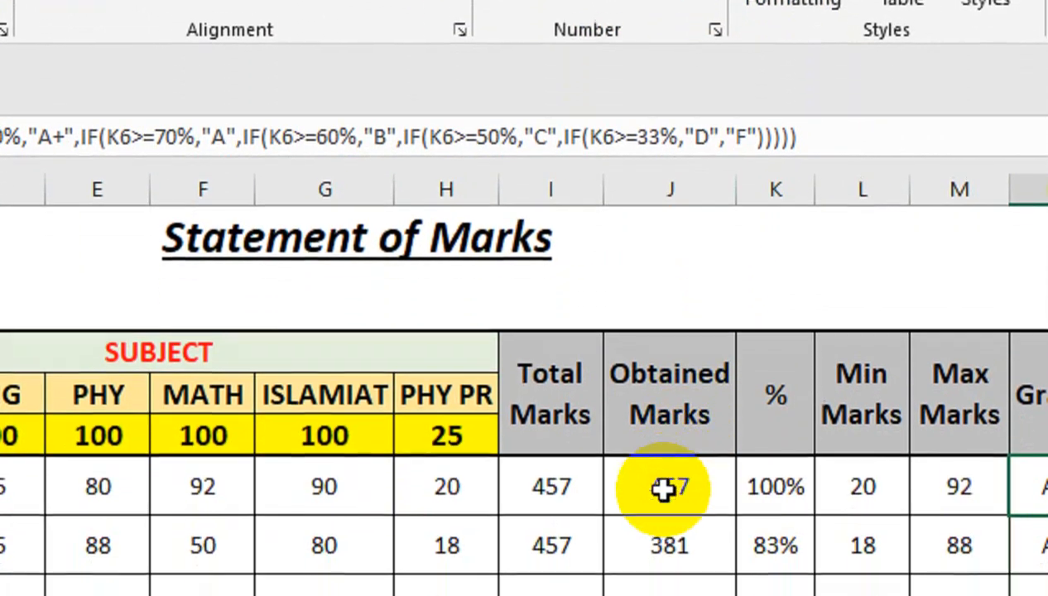
{"action": "left_click", "coordinate": [732, 595]}
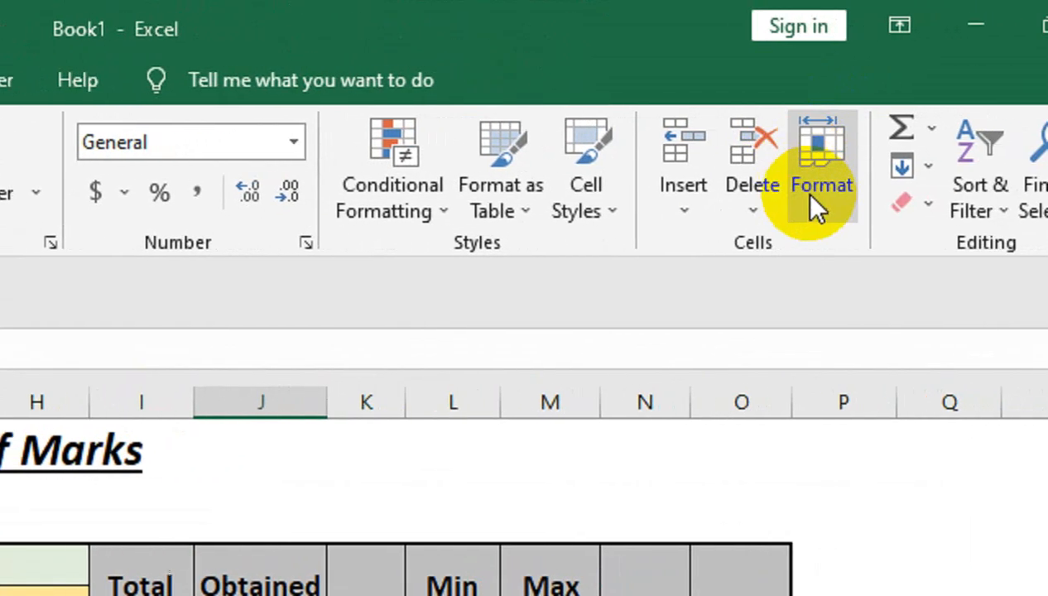
- Protect the sheet with a password, disallowing selection of locked cells and allowing only unlocked cells, and re-enter the password to confirm
{"action": "left_click", "coordinate": [822, 193]}
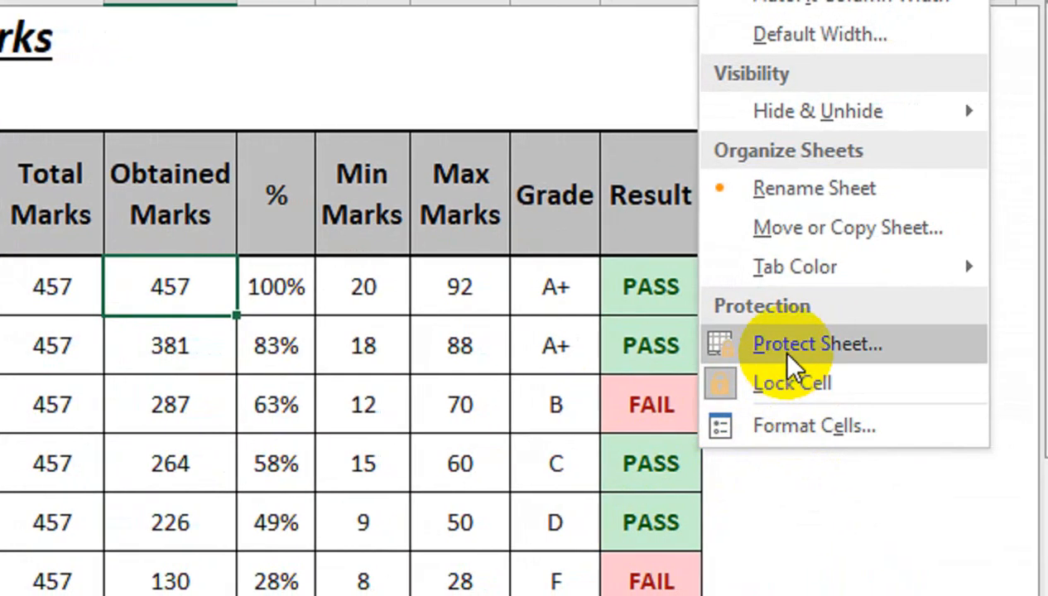
{"action": "left_click", "coordinate": [814, 346]}
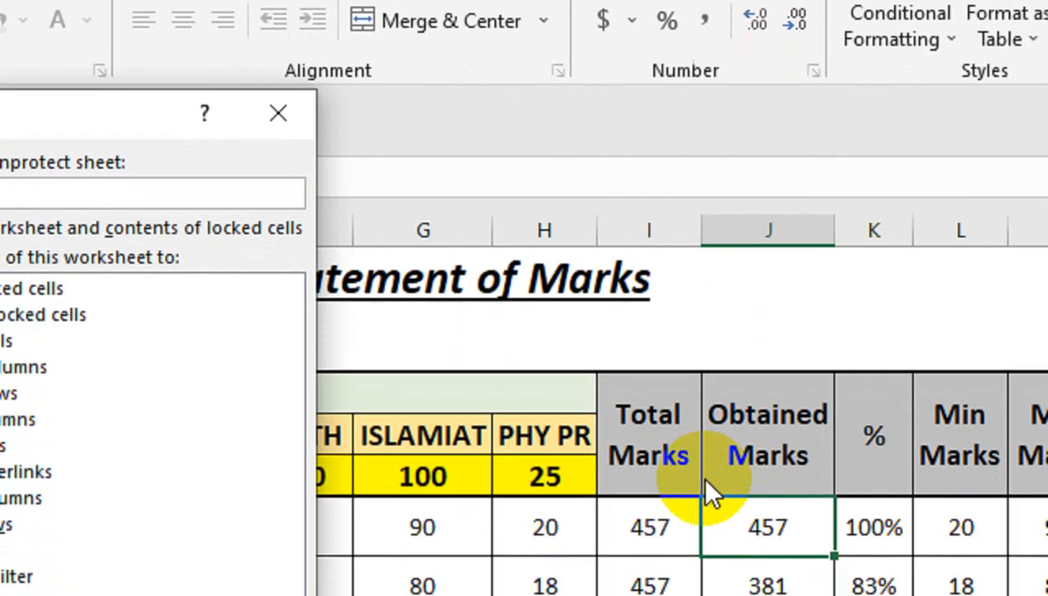
{"action": "type", "text": "1"}
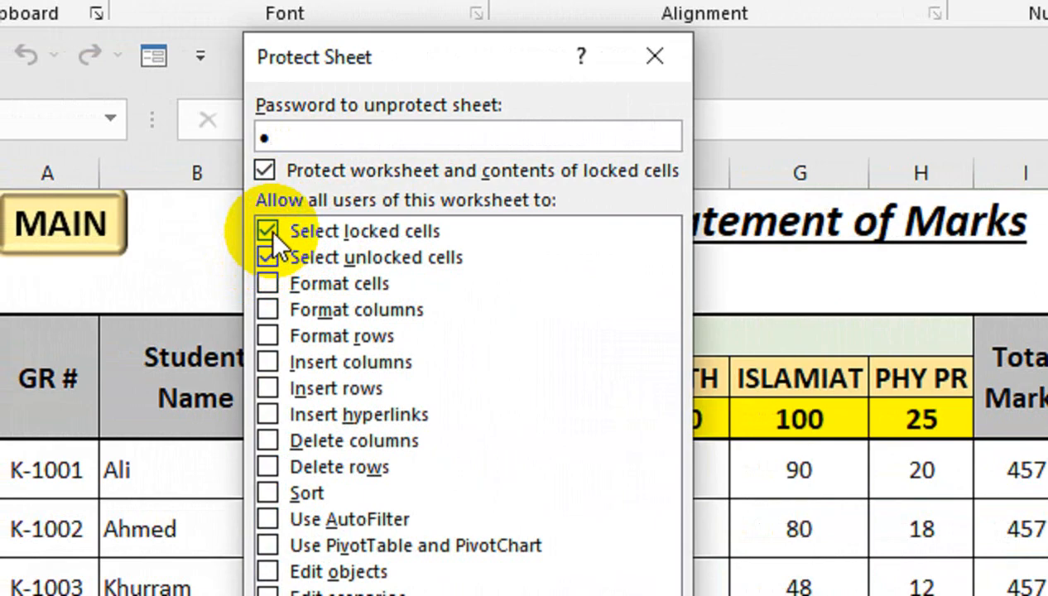
{"action": "left_click", "coordinate": [269, 229]}
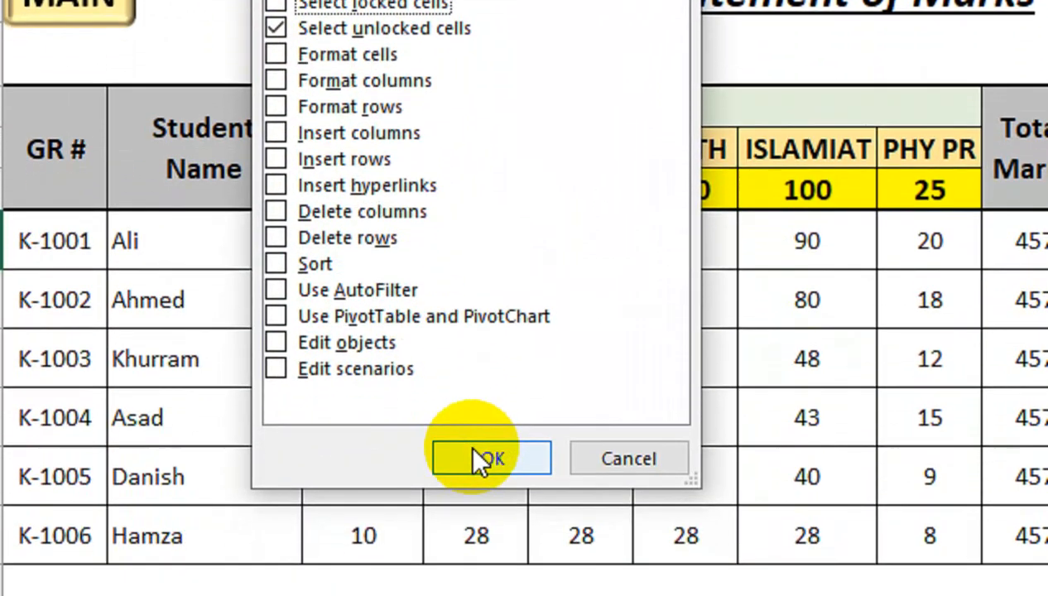
{"action": "left_click", "coordinate": [492, 568]}
{"action": "type", "text": "1"}
{"action": "left_click", "coordinate": [517, 249]}
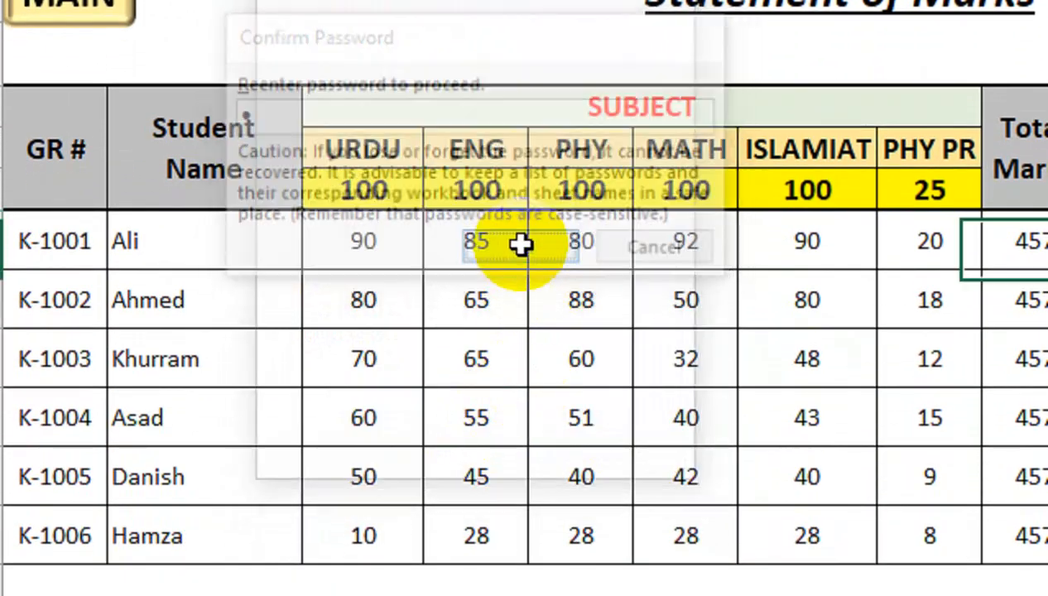
- Test which cells can be selected by moving around the marks in columns C to H, including rows 7 and 8
{"action": "left_click", "coordinate": [375, 297]}
{"action": "left_click", "coordinate": [902, 293]}
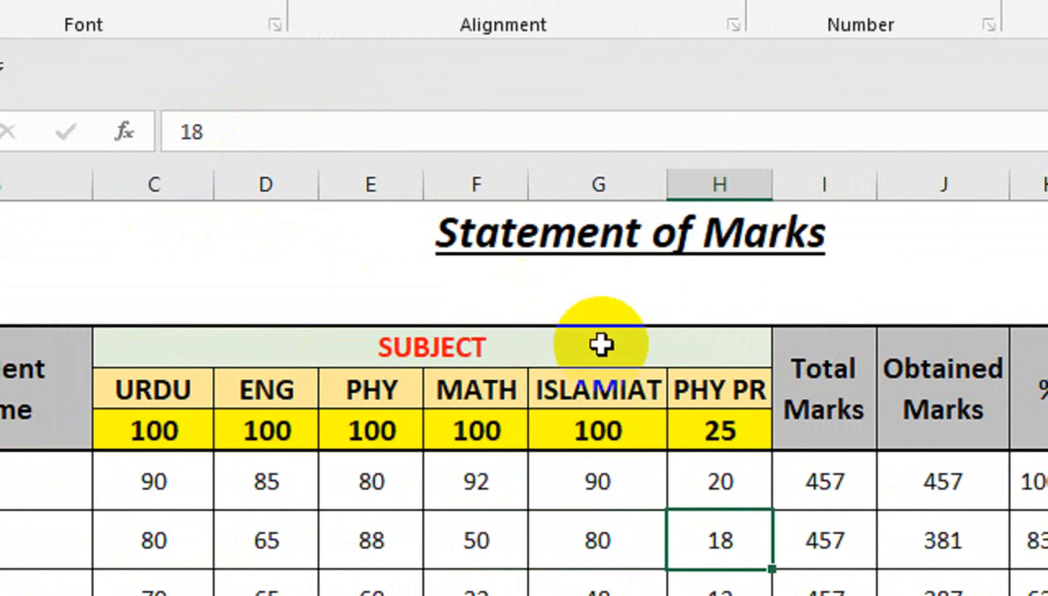
{"action": "key", "text": "Right"}
{"action": "key", "text": "Right"}
{"action": "key", "text": "Down"}
{"action": "key", "text": "Up"}
{"action": "key", "text": "Up"}
{"action": "key", "text": "Up"}
{"action": "key", "text": "Right"}
{"action": "key", "text": "Right"}
{"action": "key", "text": "Right"}
{"action": "key", "text": "Right"}
{"action": "key", "text": "Right"}
{"action": "key", "text": "Left"}
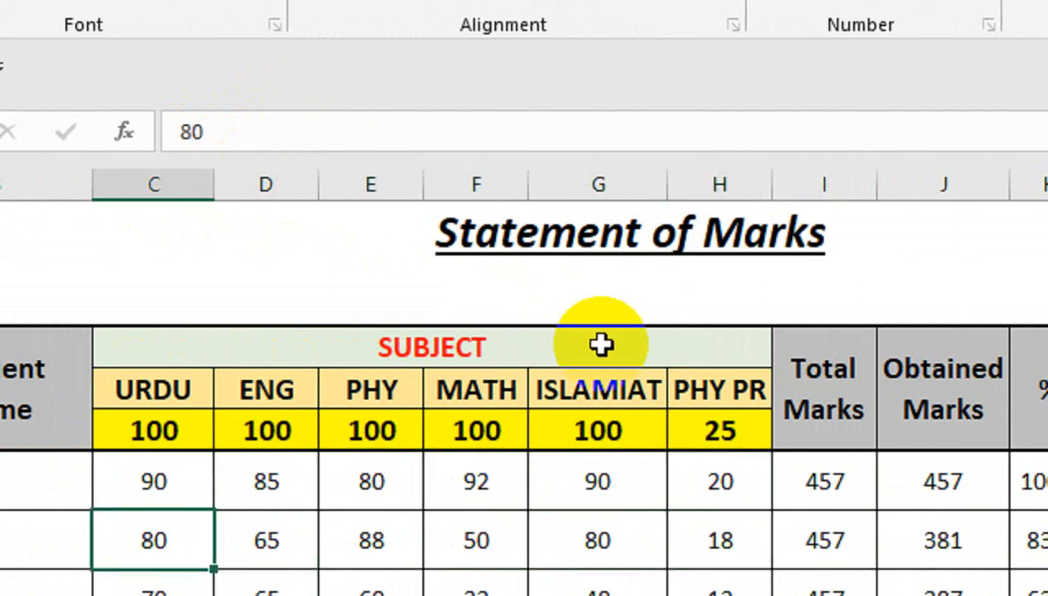
{"action": "key", "text": "Right"}
{"action": "key", "text": "Right"}
{"action": "key", "text": "Right"}
{"action": "key", "text": "Right"}
{"action": "key", "text": "Right"}
{"action": "key", "text": "Return"}
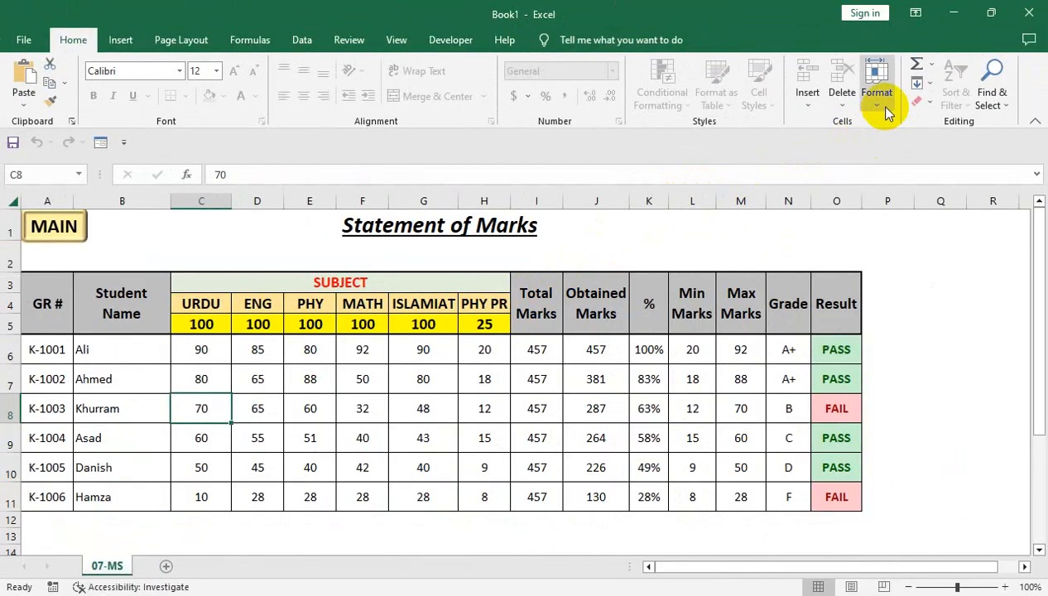
- Unprotect the sheet with its password and select calculated cell I6 to view its formula
{"action": "left_click", "coordinate": [878, 106]}
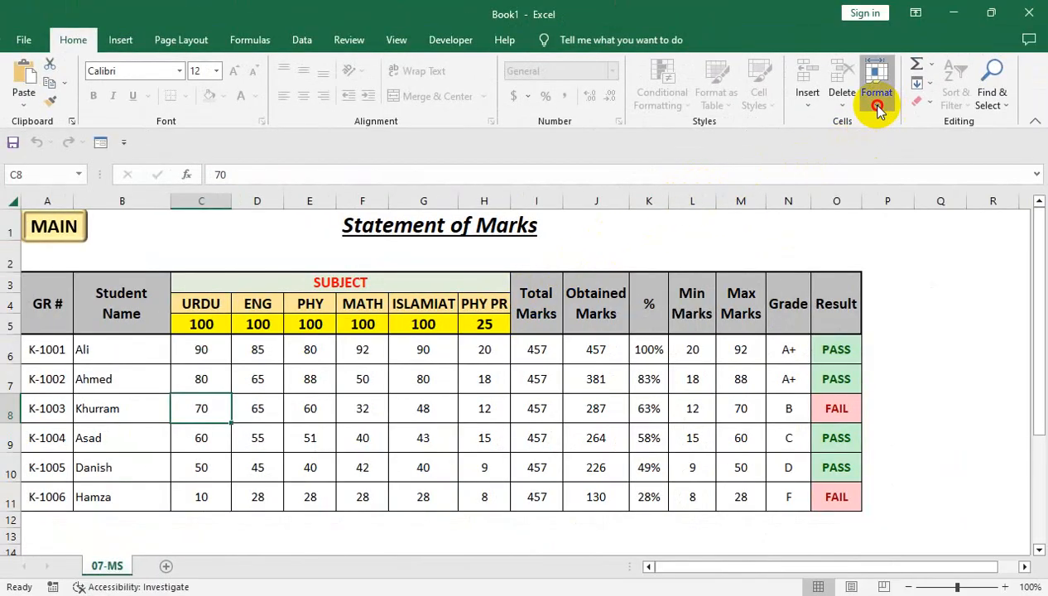
{"action": "left_click", "coordinate": [881, 378]}
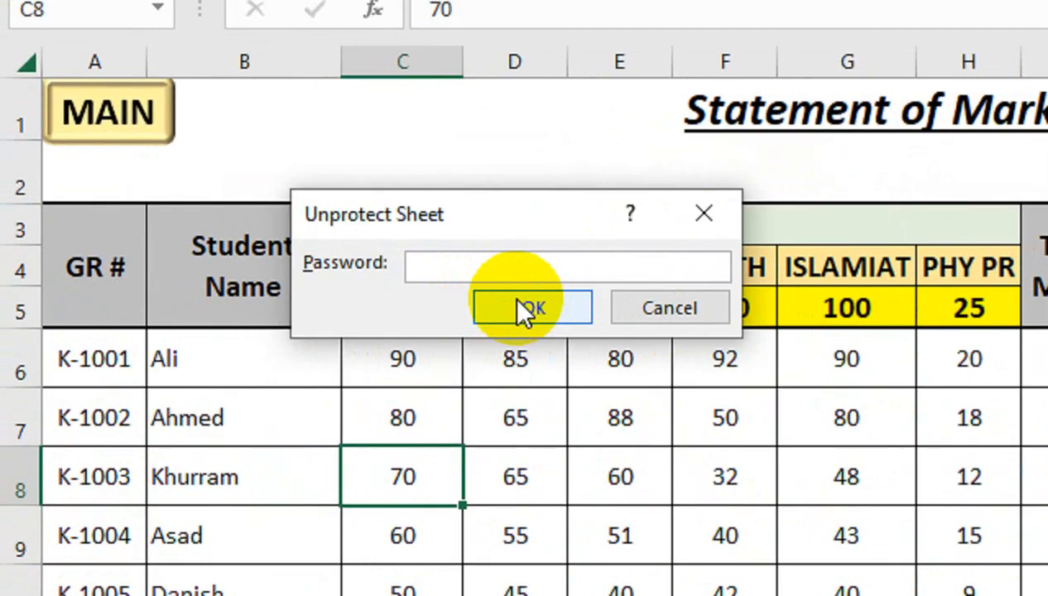
{"action": "type", "text": "1"}
{"action": "left_click", "coordinate": [508, 308]}
{"action": "left_click", "coordinate": [722, 370]}
{"action": "left_click", "coordinate": [956, 348]}
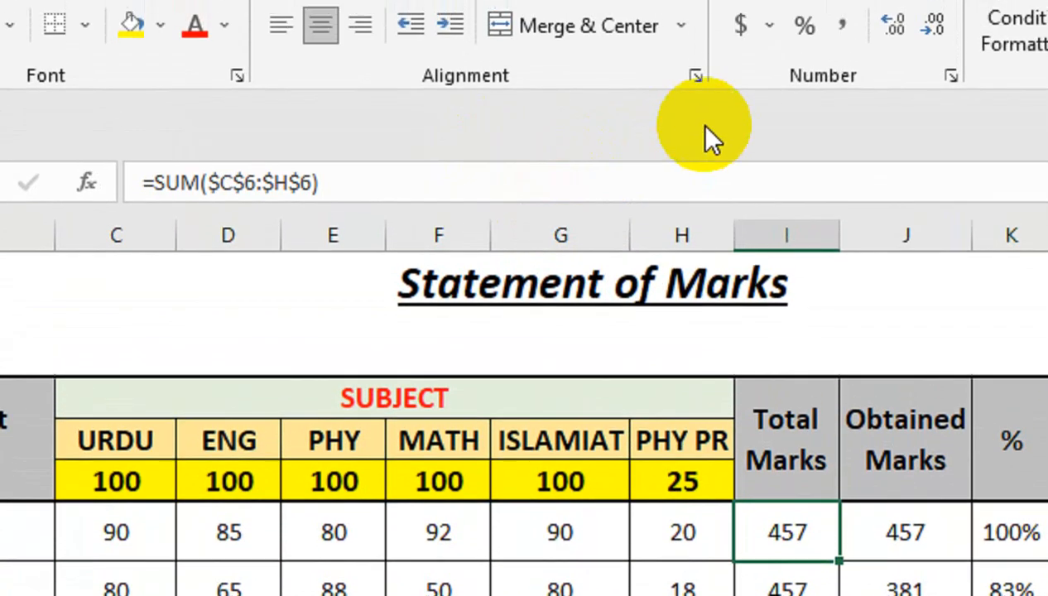